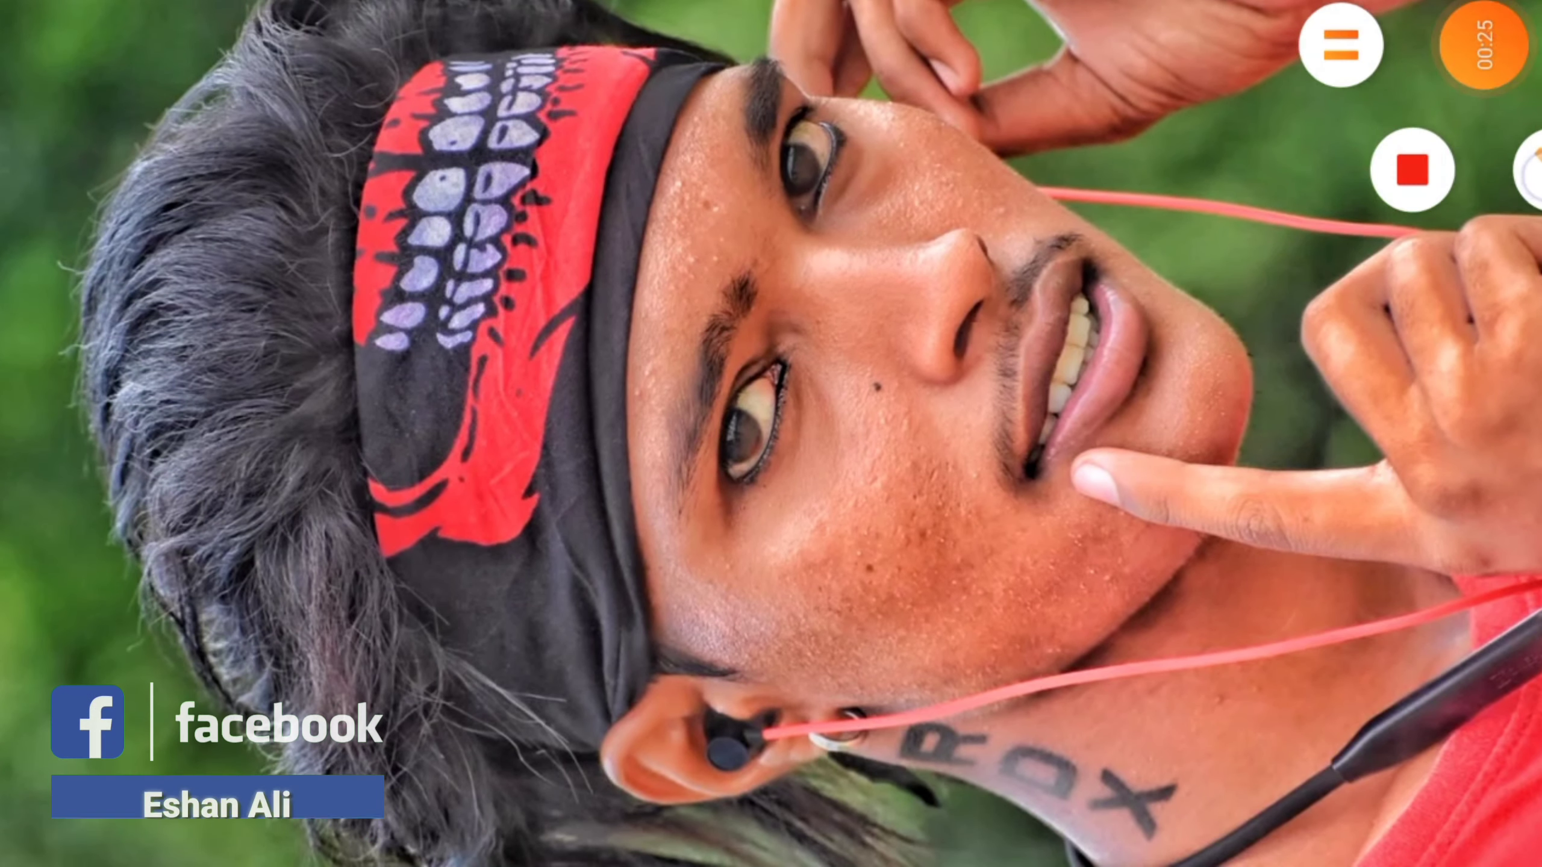
- Load the original blemished portrait into Snapseed's editor, with Styles and Tools showing
click(1339, 46)
click(1408, 350)
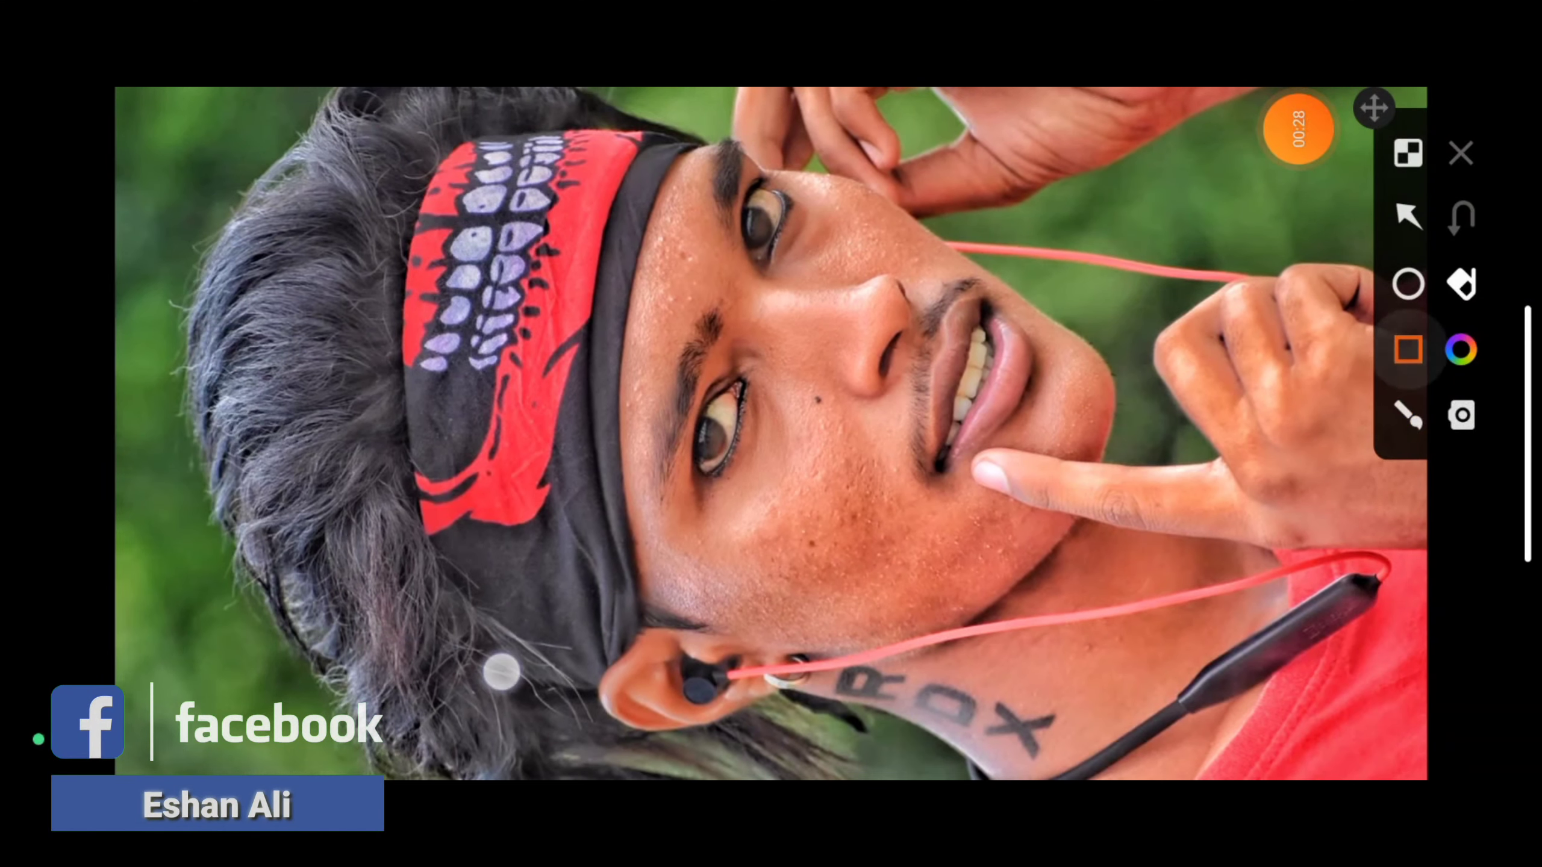
drag(498, 671, 1161, 154)
click(1408, 216)
drag(844, 359, 699, 275)
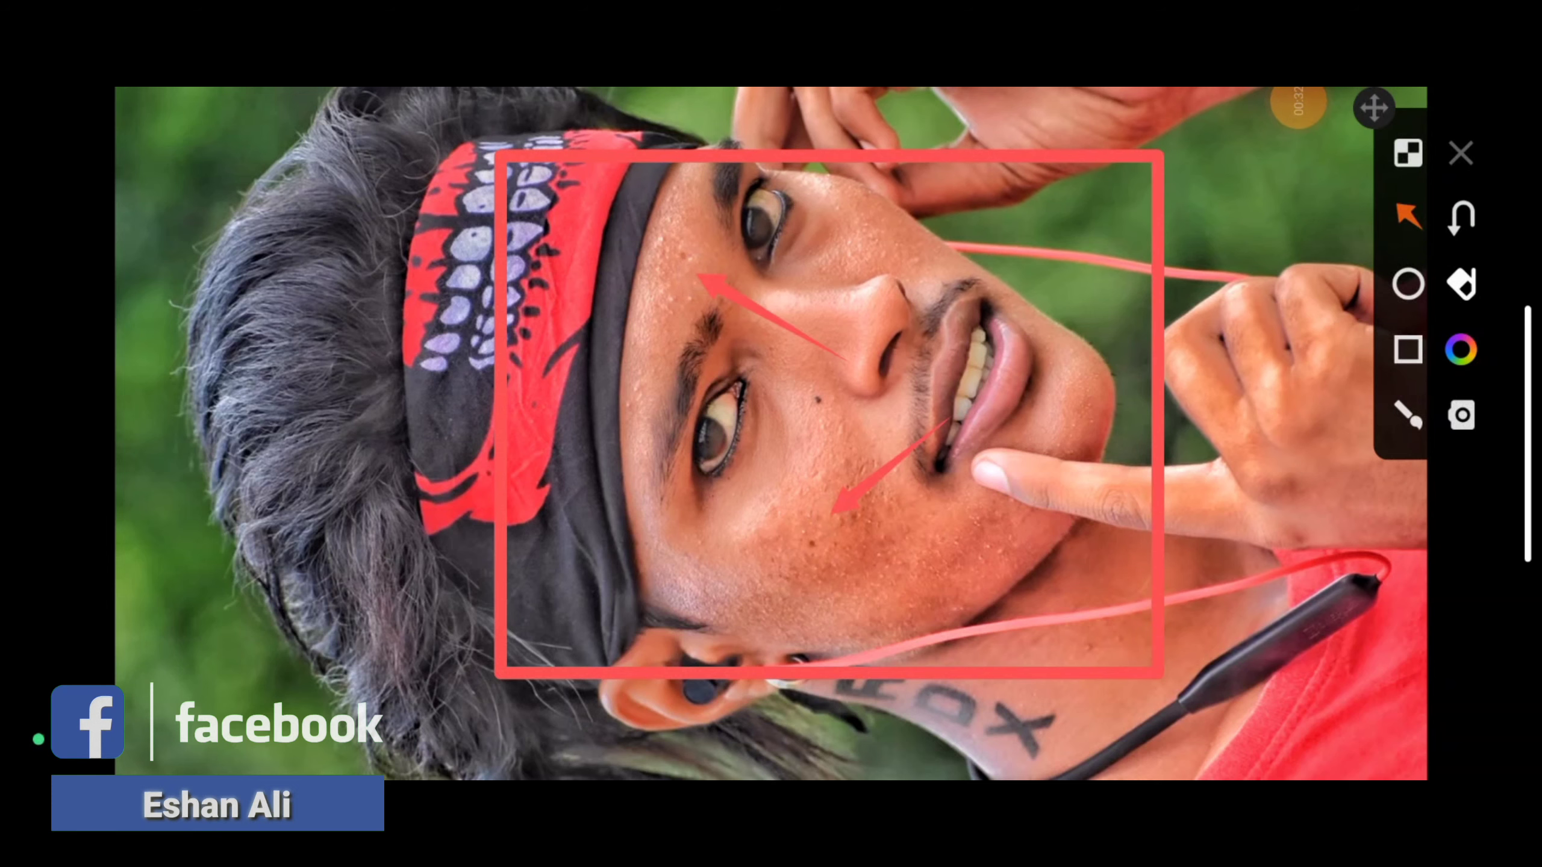
click(1460, 153)
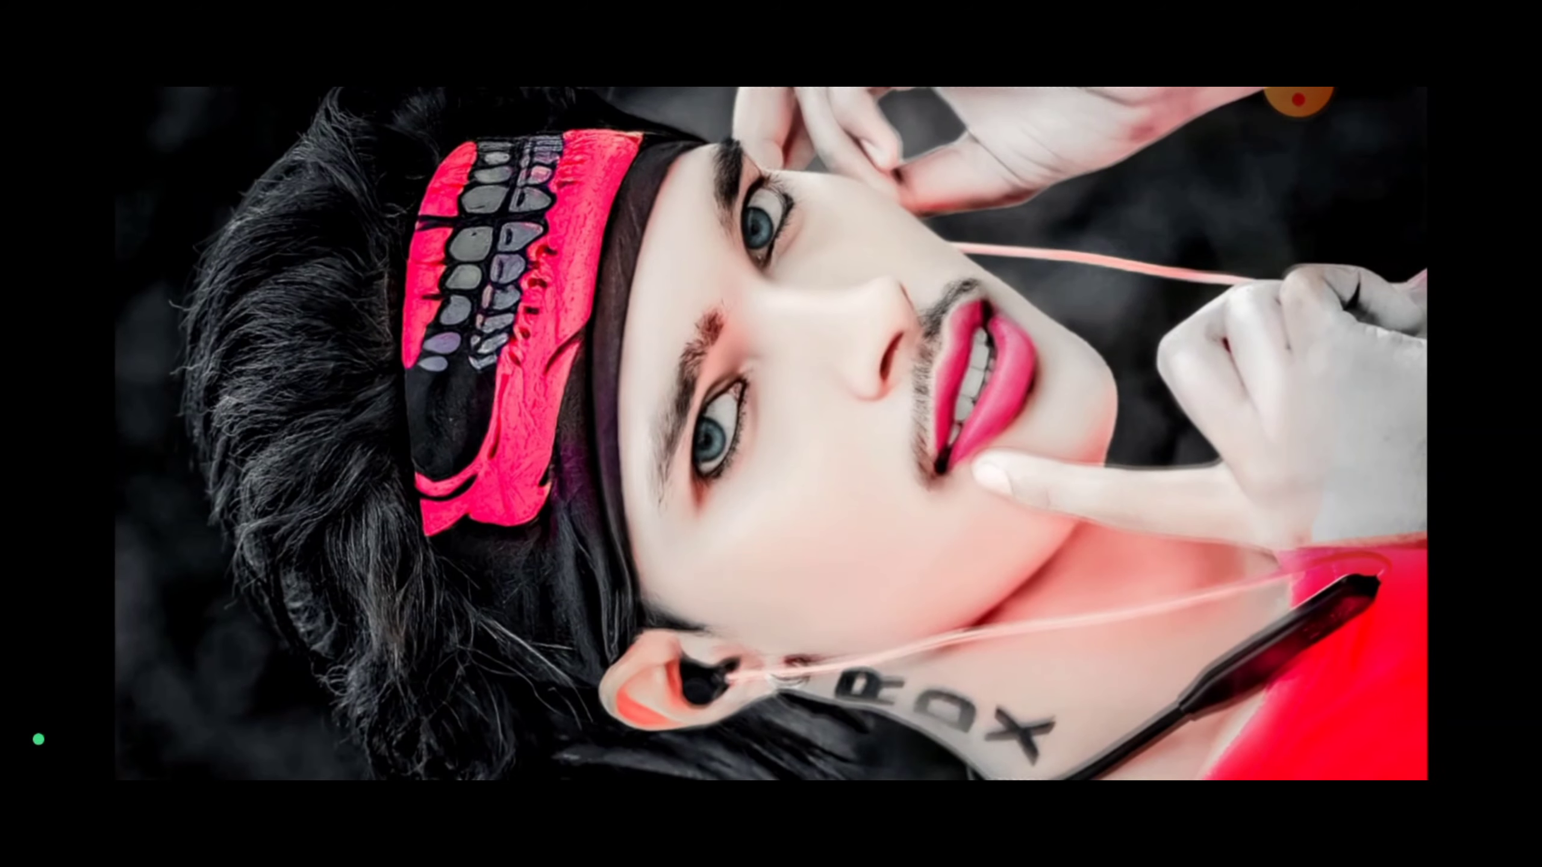
click(1299, 100)
click(1353, 223)
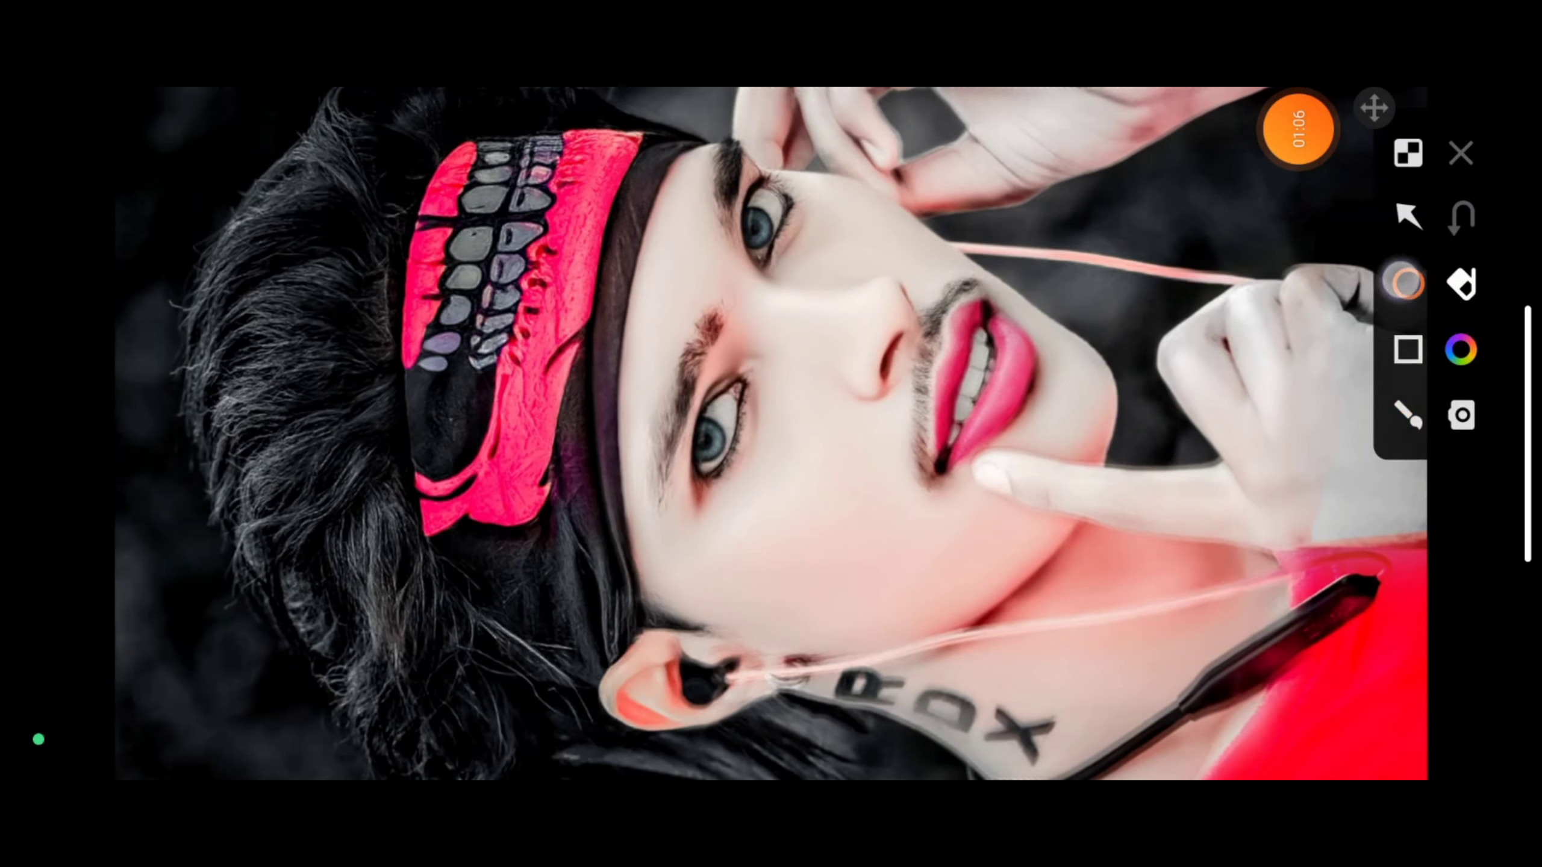
click(1407, 284)
drag(607, 183, 1154, 717)
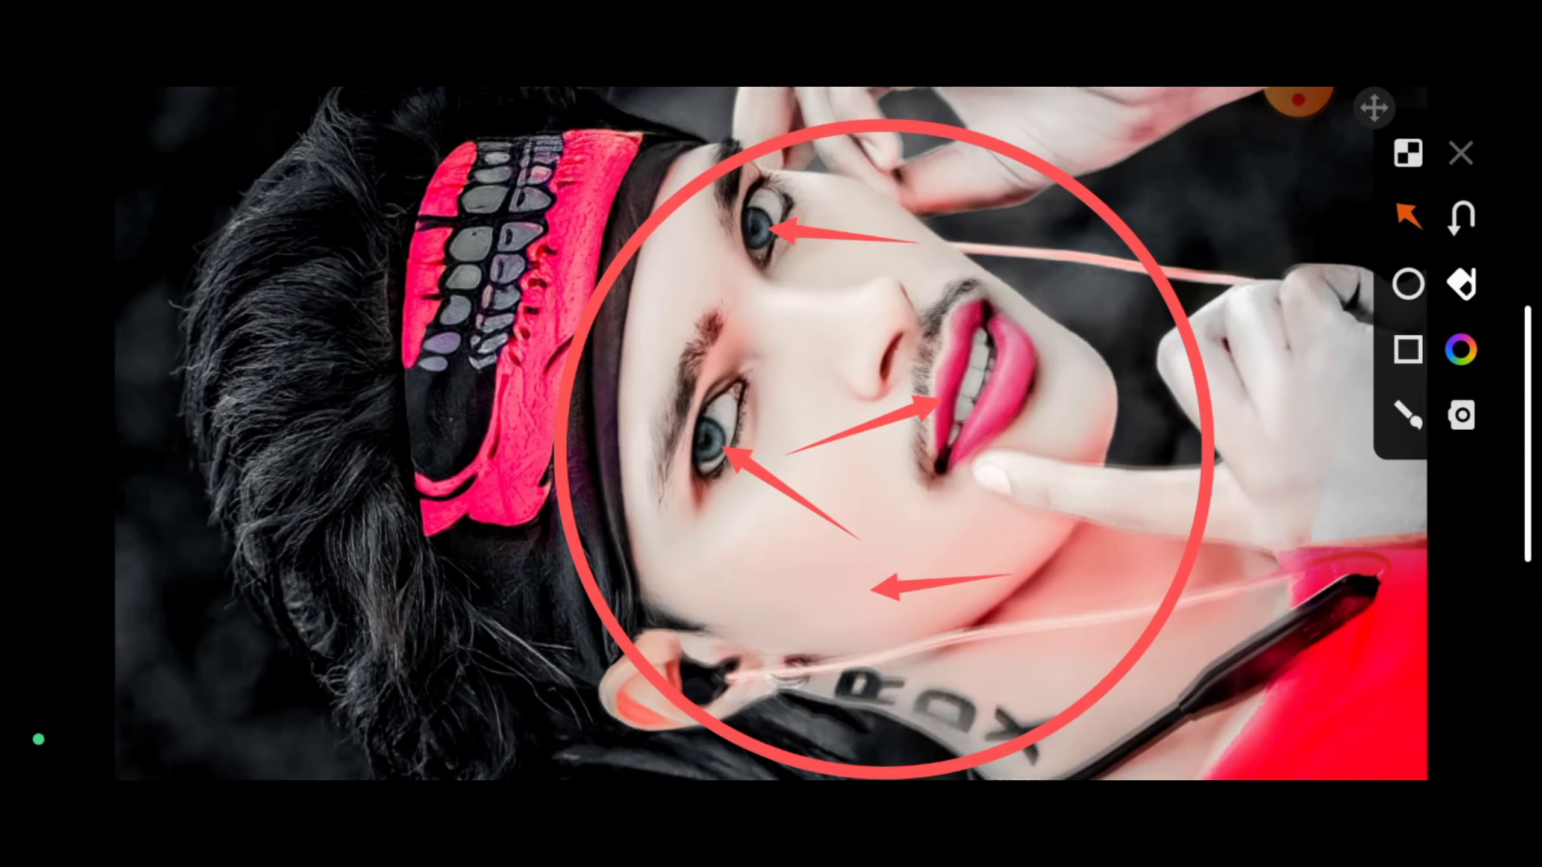
click(1460, 153)
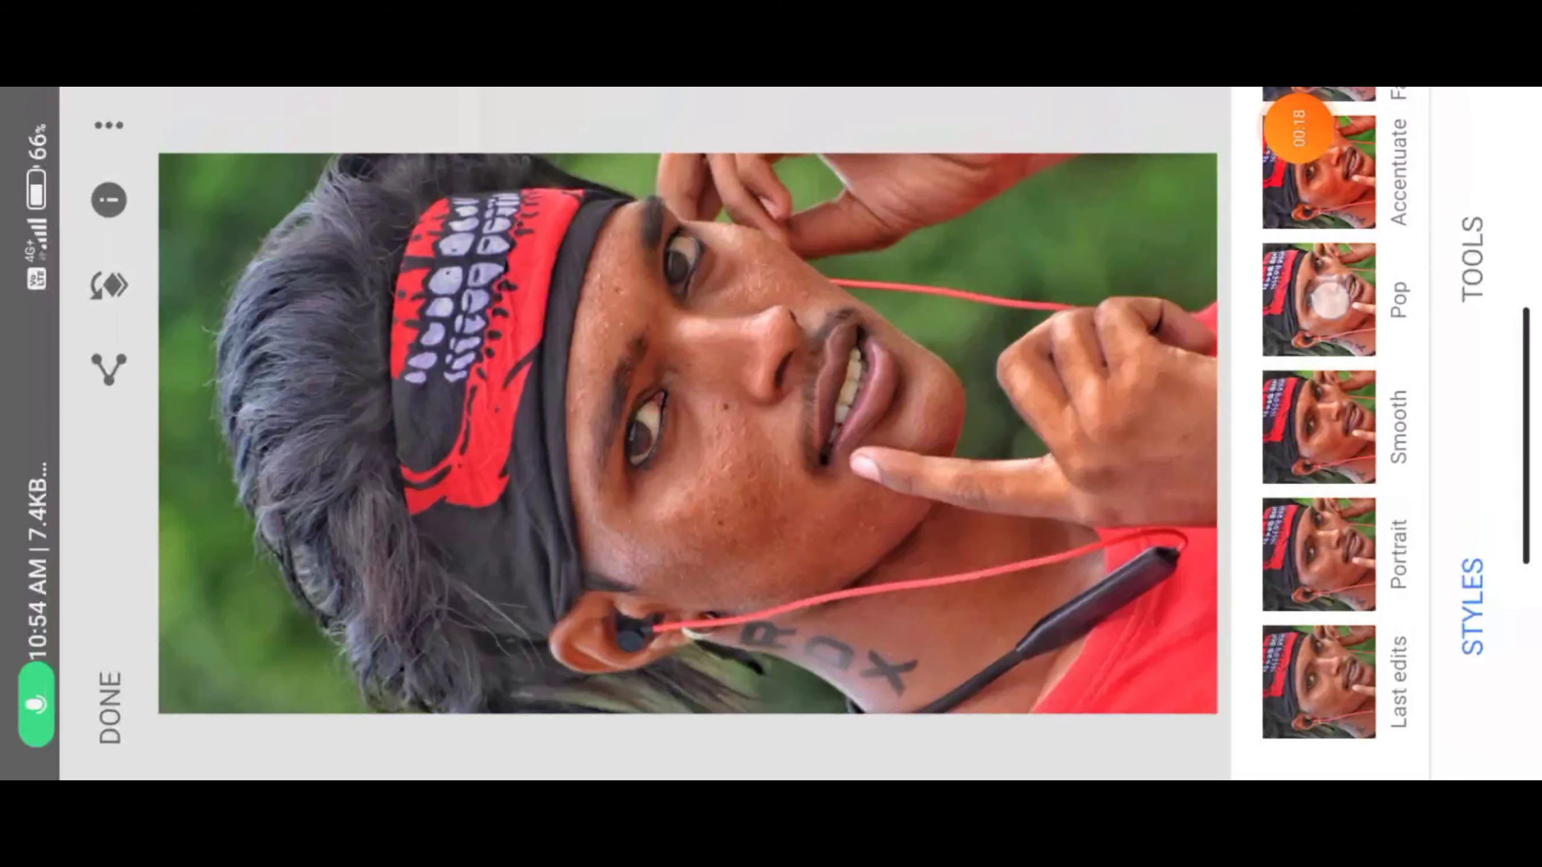
- Apply Details to the portrait with Structure +21 and Sharpening +81
click(1471, 258)
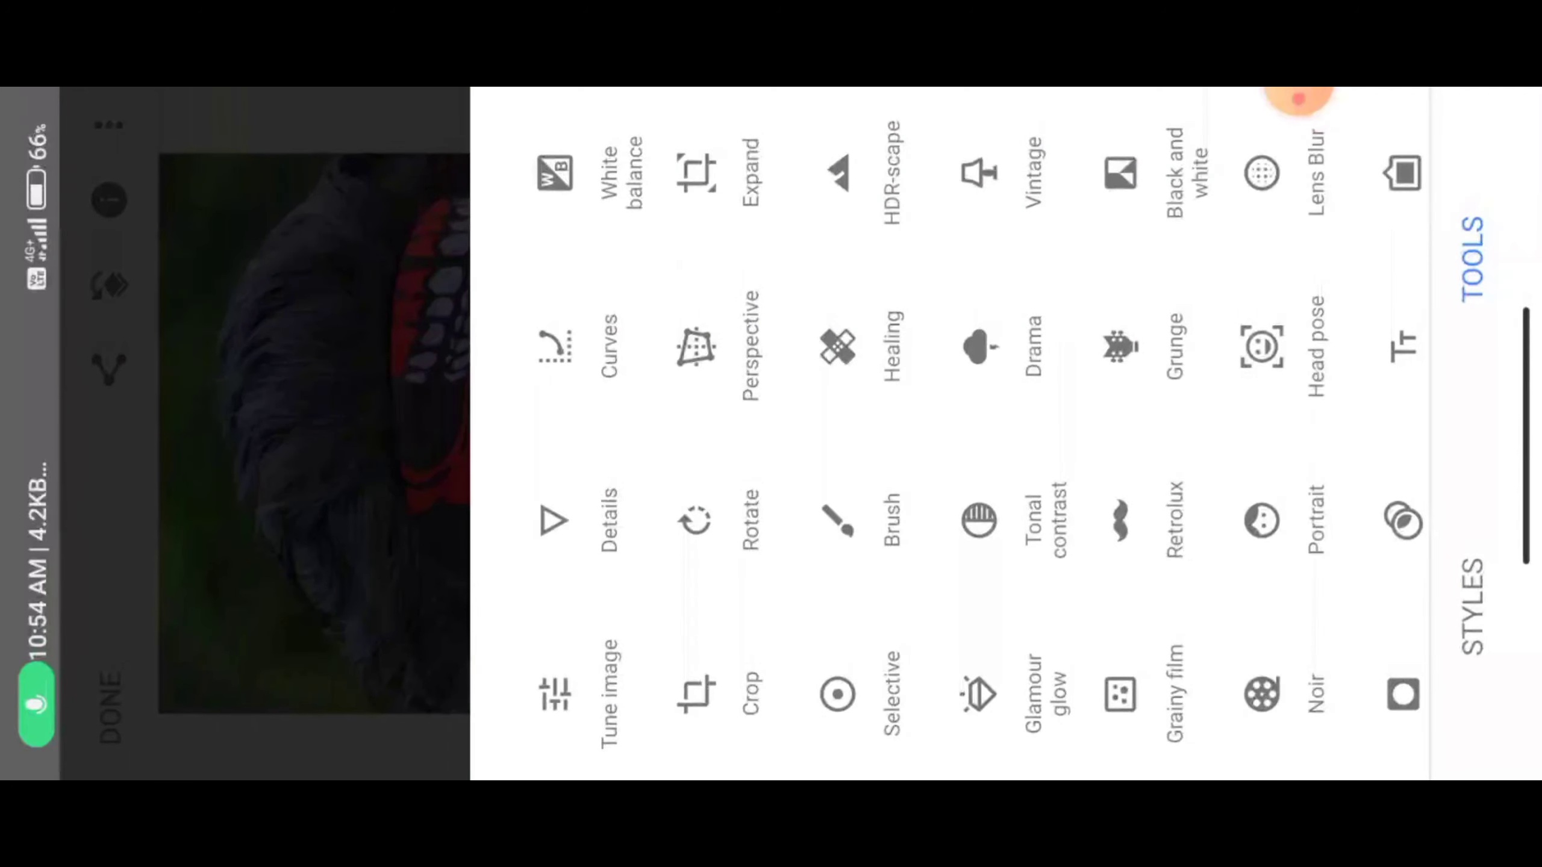
click(576, 529)
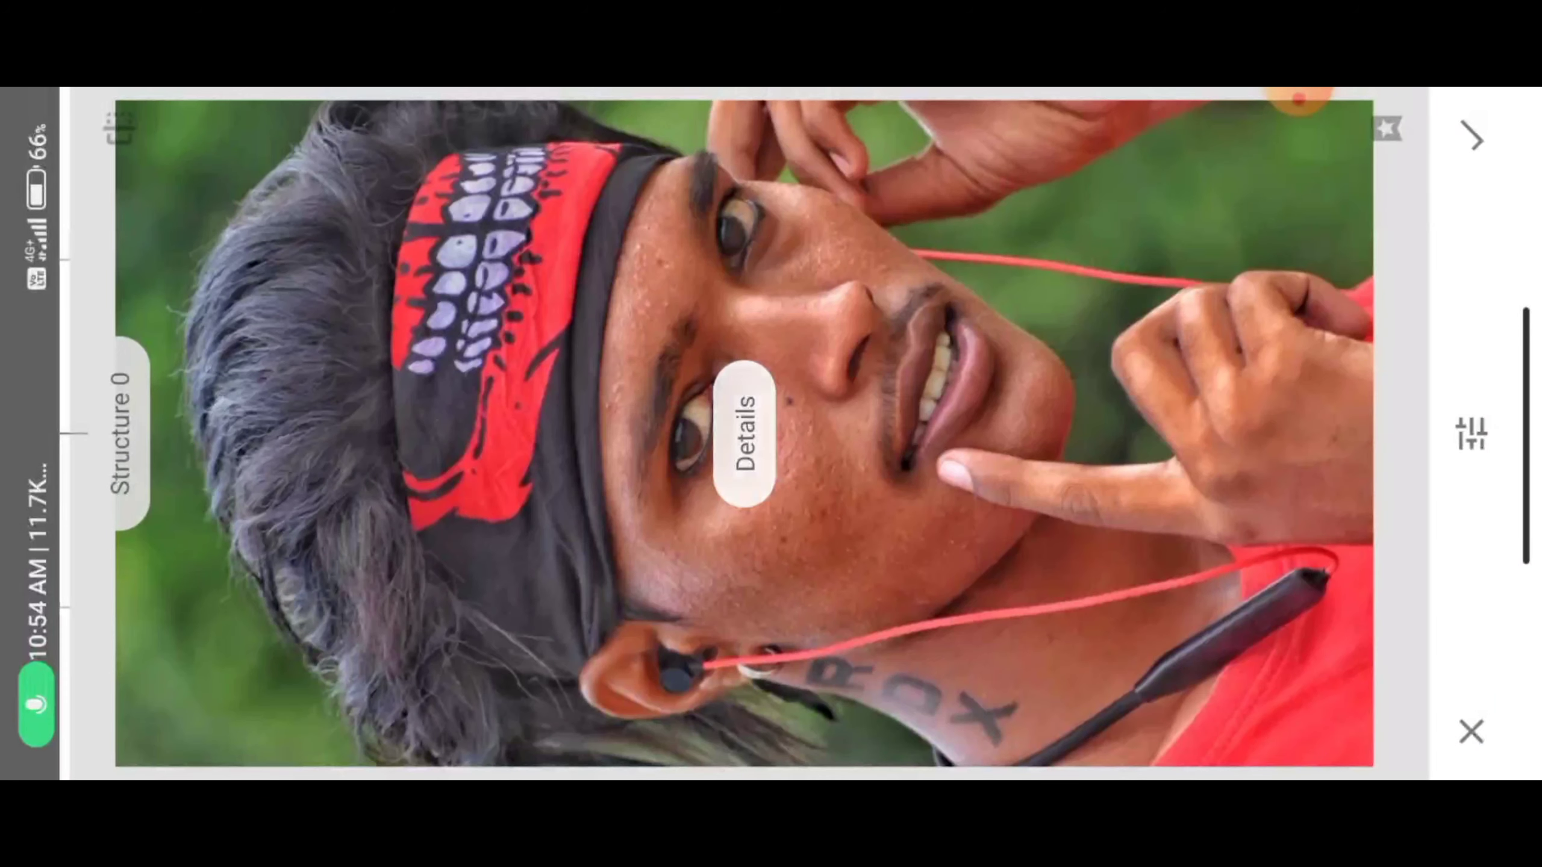
mouse_move(1268, 412)
mouse_down()
mouse_move(1204, 413)
mouse_move(1231, 376)
mouse_move(1282, 400)
mouse_up()
mouse_move(1164, 394)
mouse_down()
mouse_move(1210, 351)
mouse_move(1202, 232)
mouse_move(1186, 263)
mouse_up()
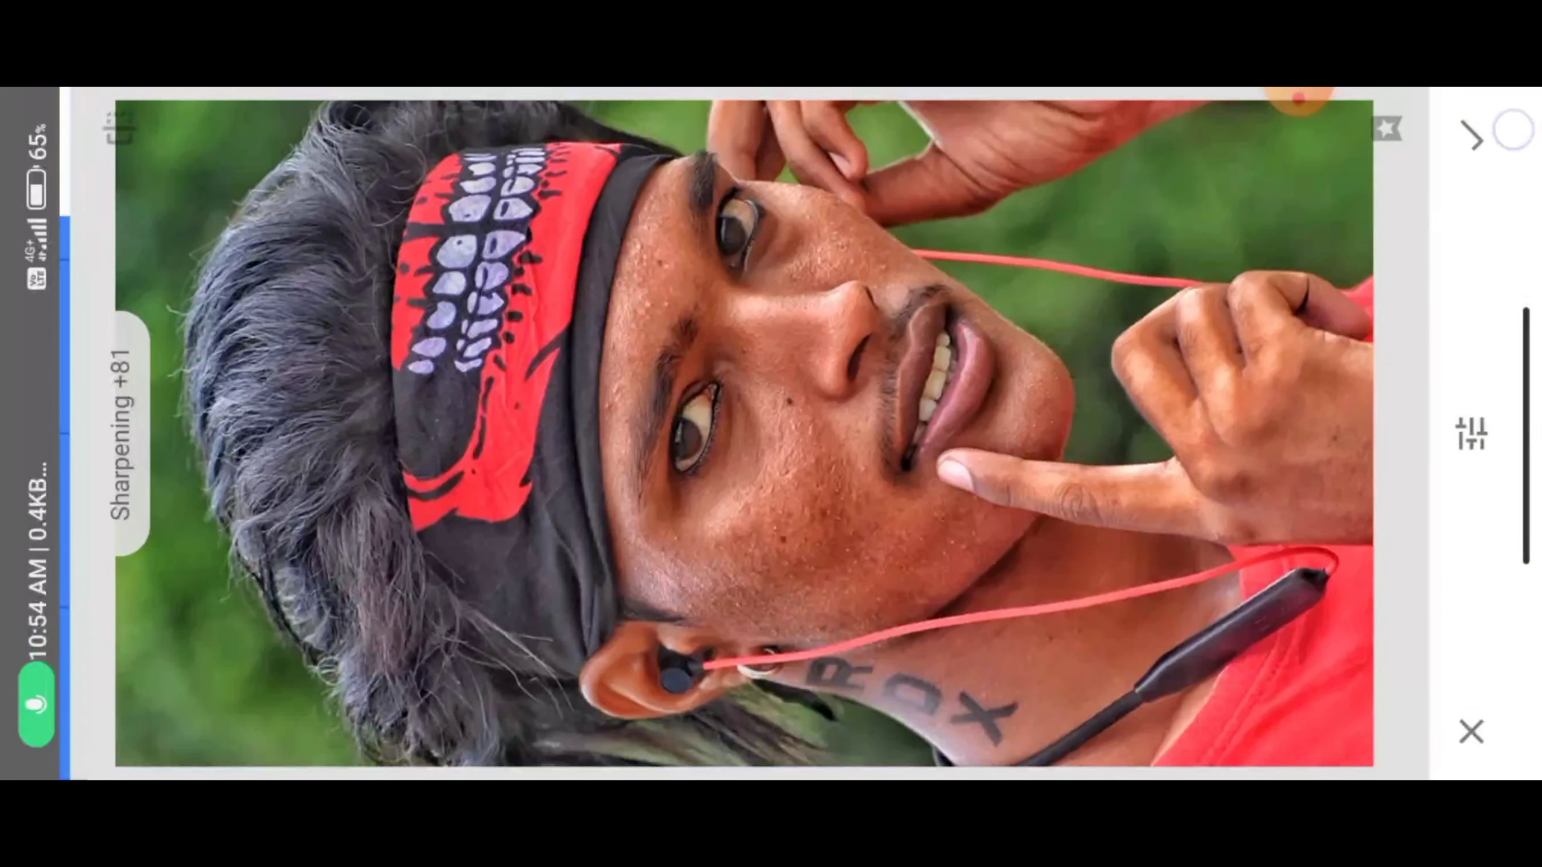
click(1513, 129)
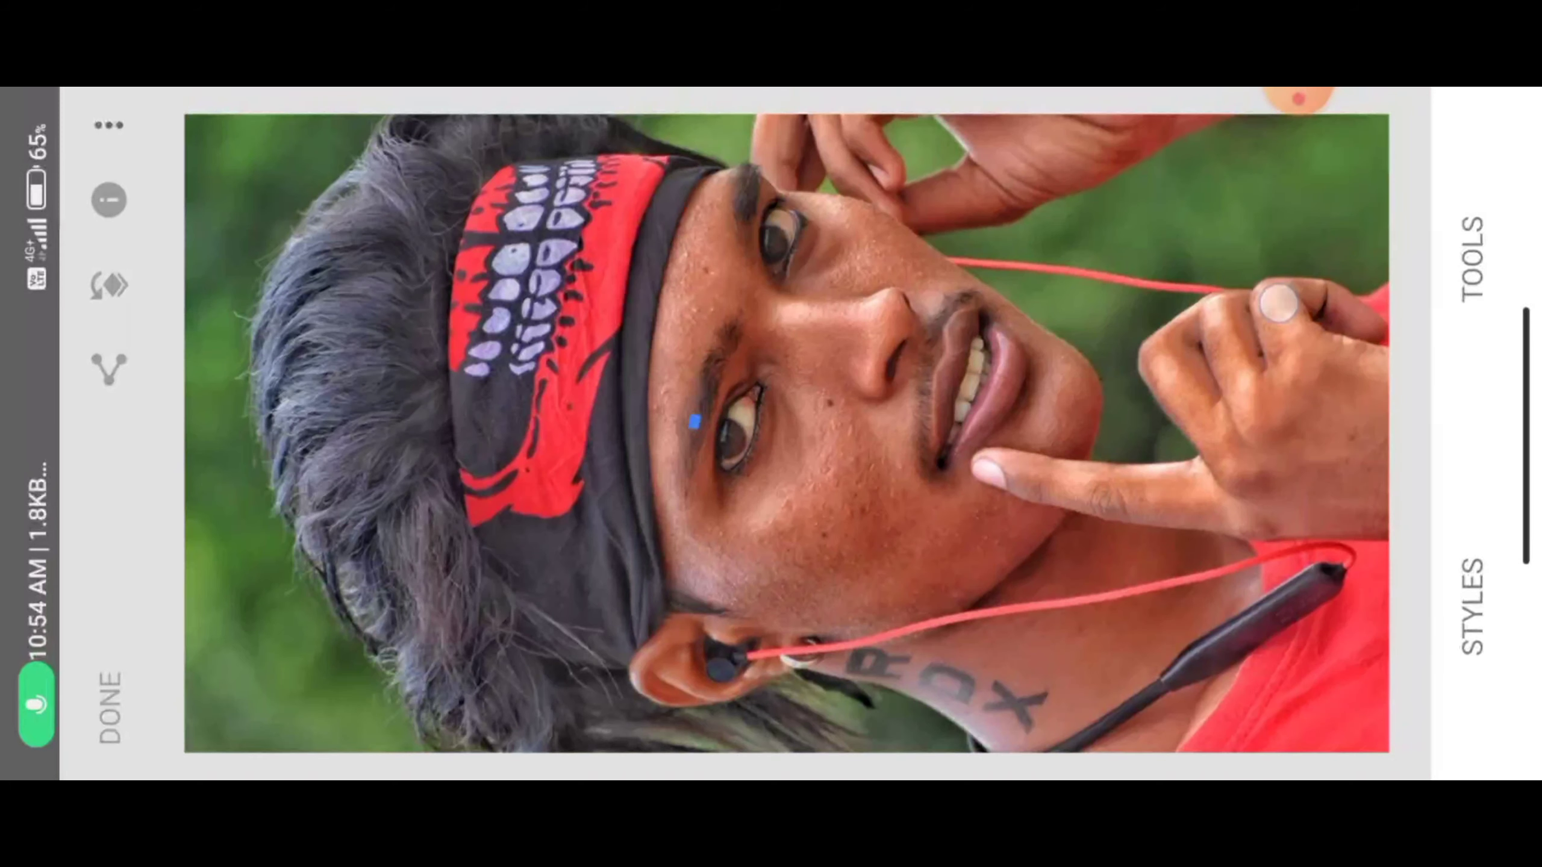
- Brighten the lower face with a Selective point at Brightness +69
click(1480, 185)
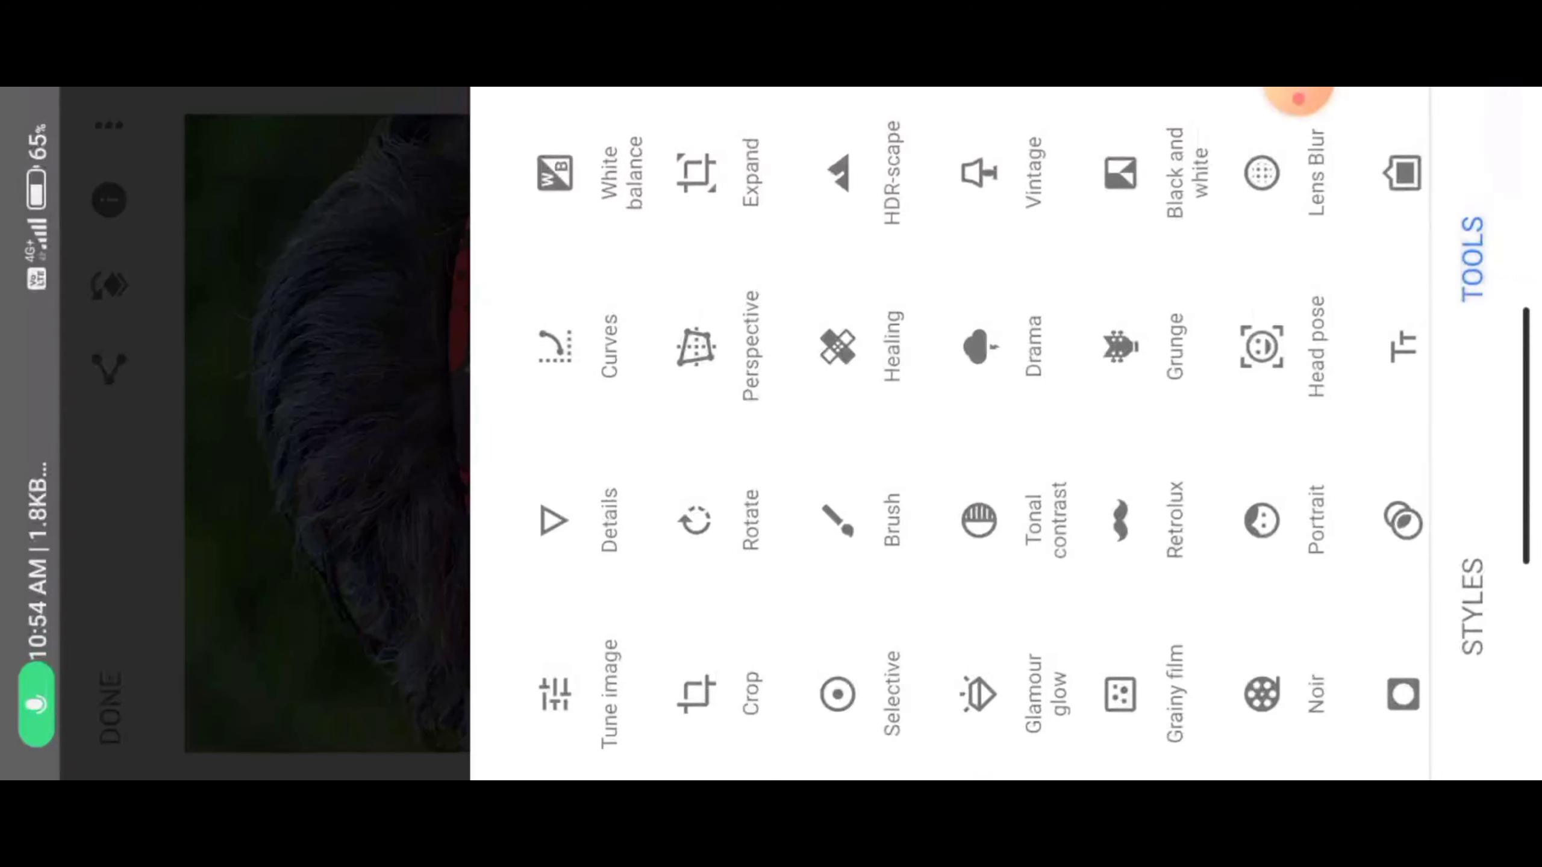
click(838, 694)
click(972, 576)
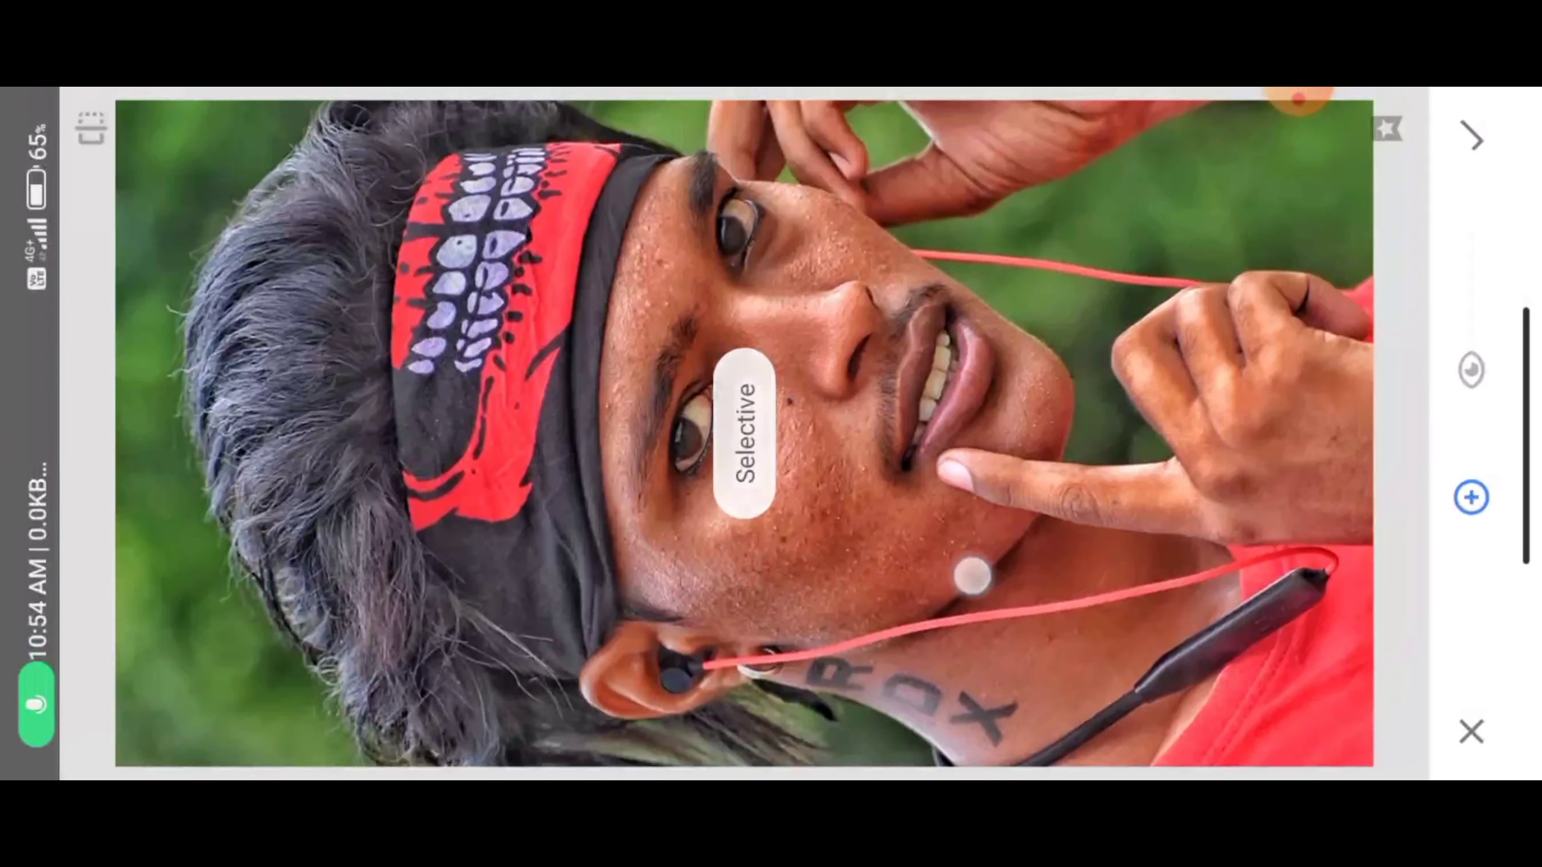
drag(1187, 441, 1197, 275)
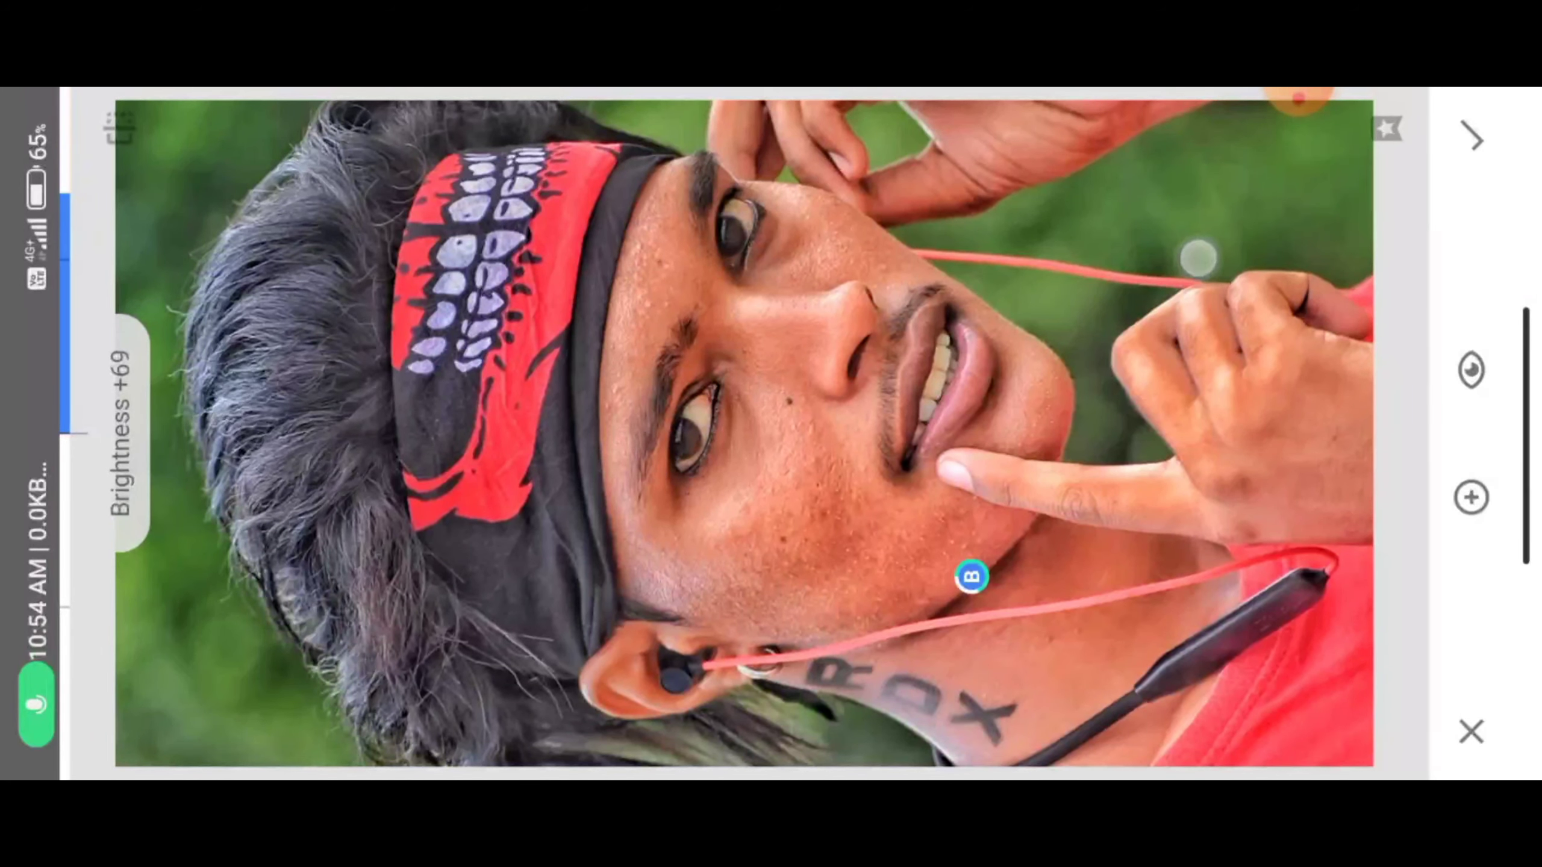
click(1471, 139)
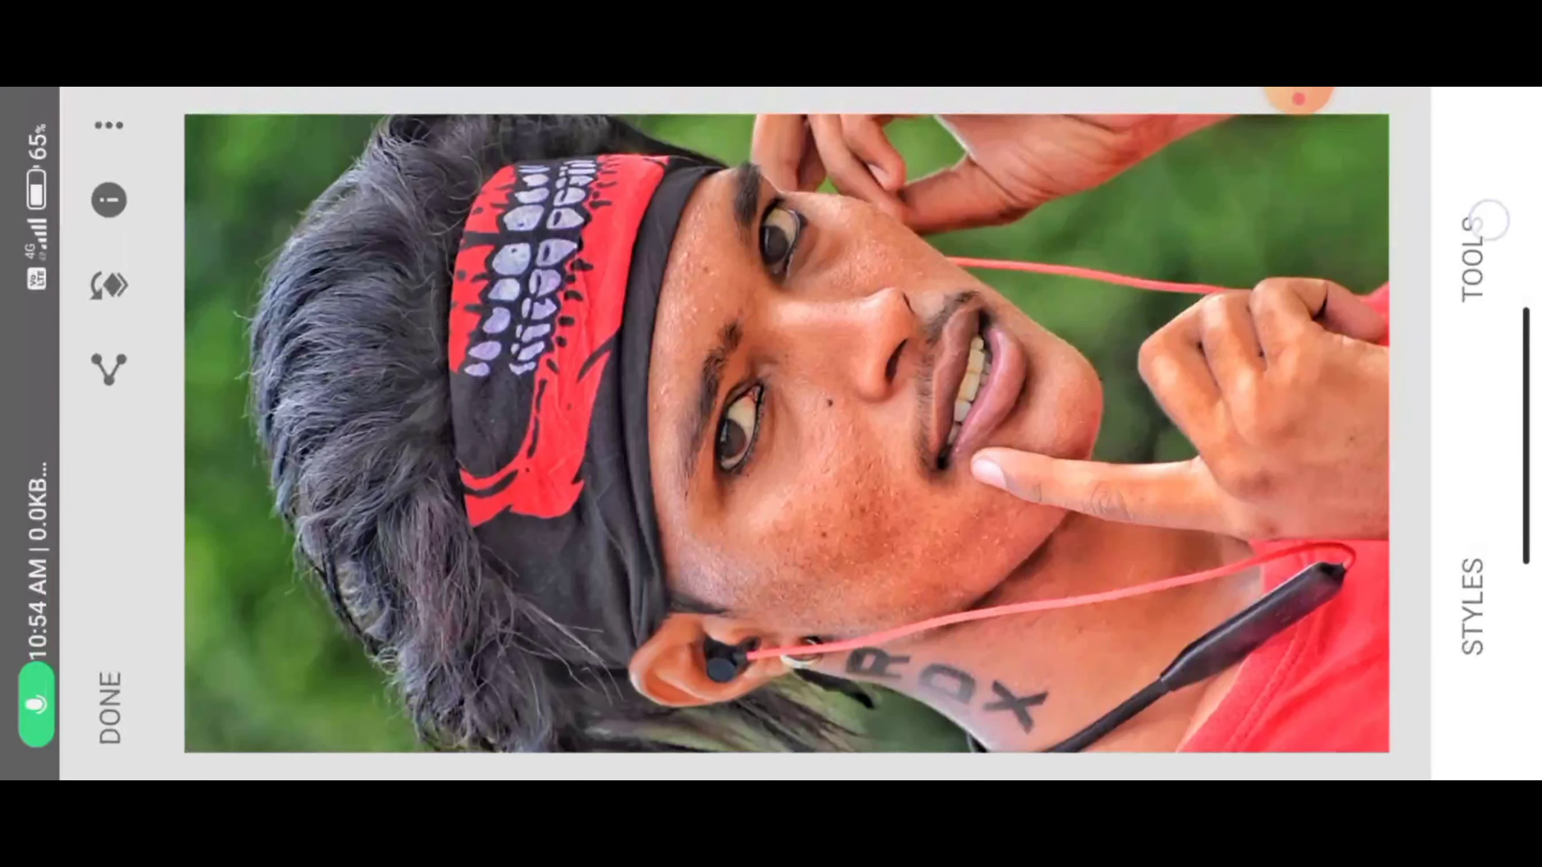
click(1488, 220)
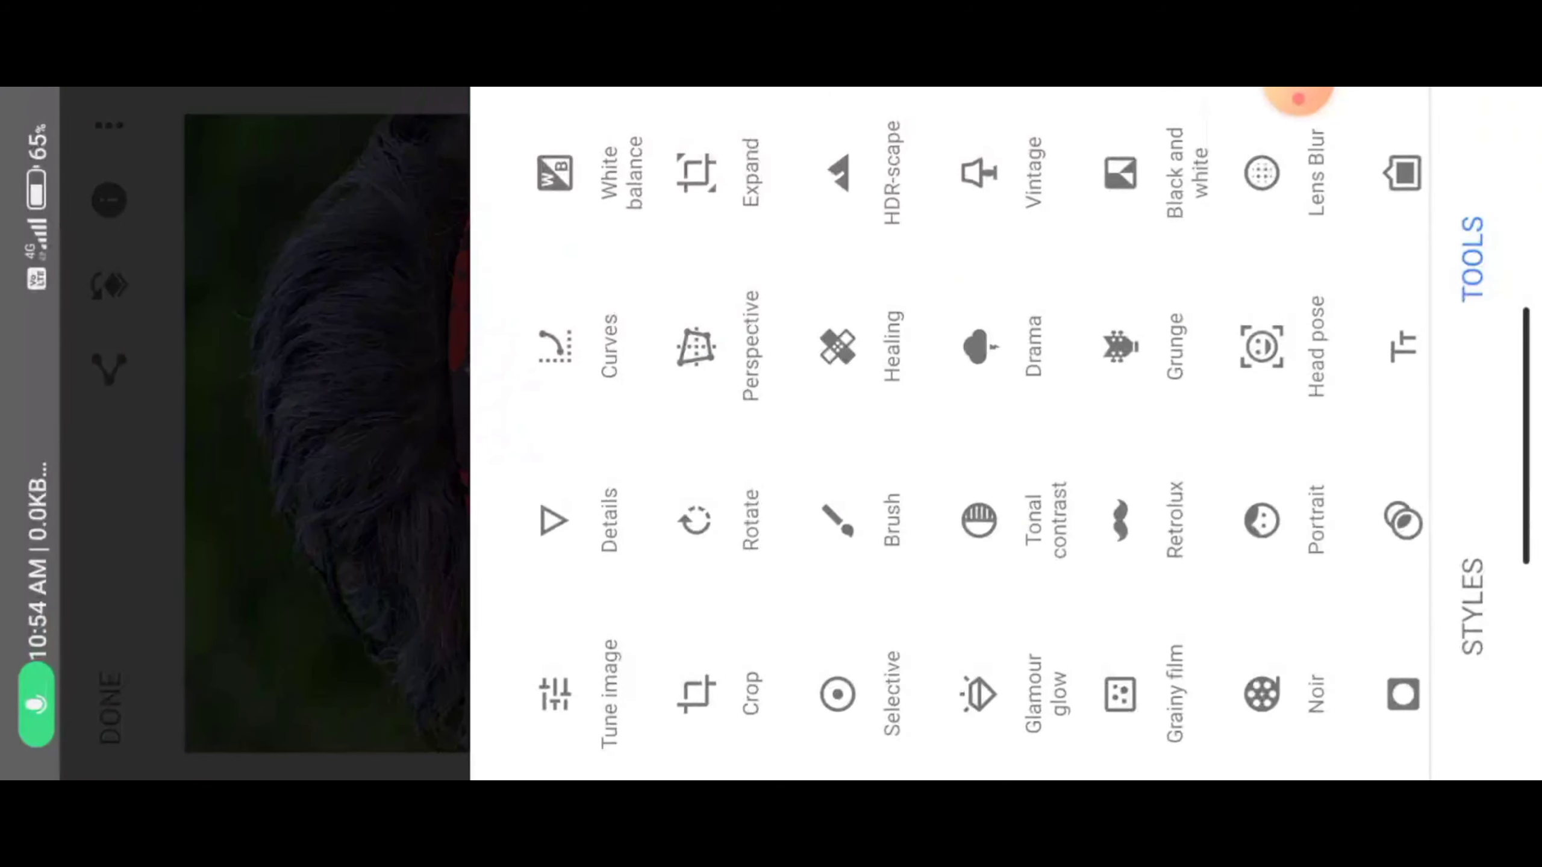
- Apply a Portrait adjustment with Face Spotlight lowered to +15 and Eye Clarity to +7
click(1261, 520)
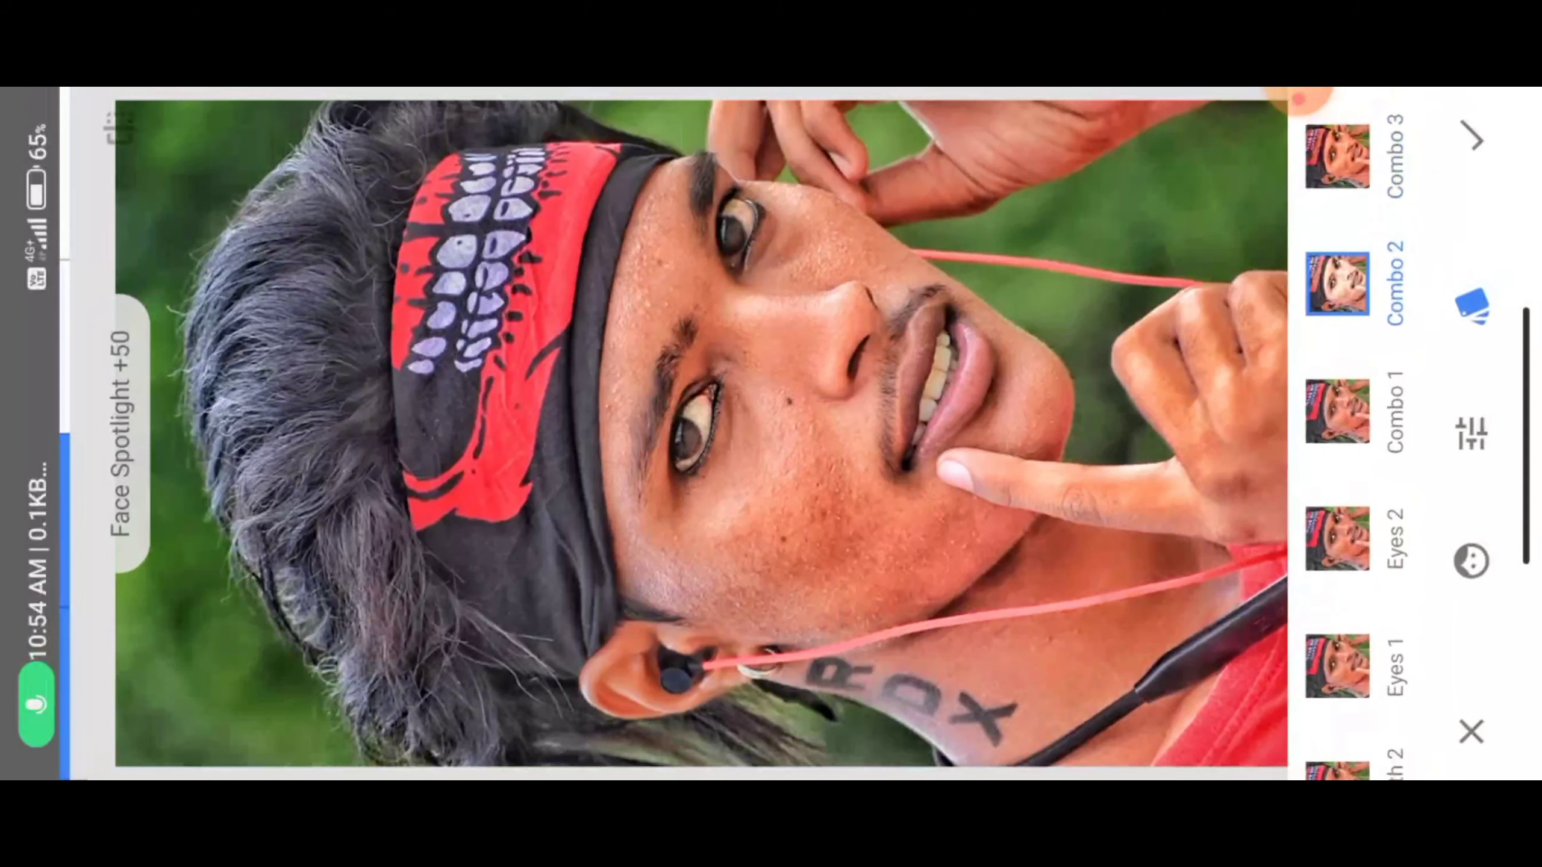
click(1168, 279)
mouse_move(1168, 280)
mouse_down()
mouse_move(1187, 450)
mouse_move(1136, 413)
mouse_move(1170, 504)
mouse_move(1166, 417)
mouse_move(1109, 389)
mouse_up()
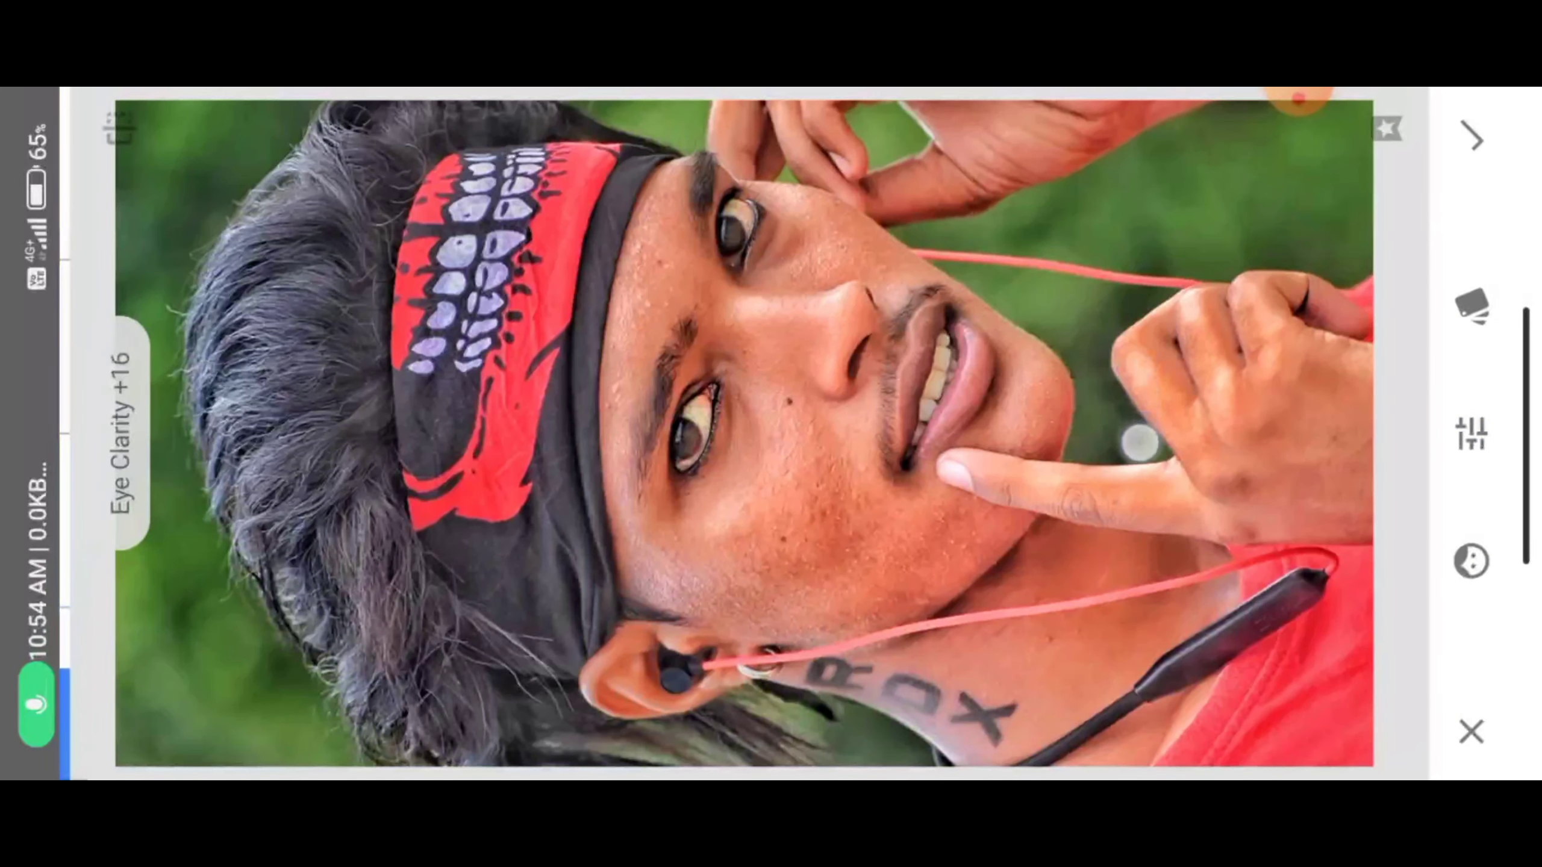
drag(1139, 442, 1141, 488)
click(1471, 139)
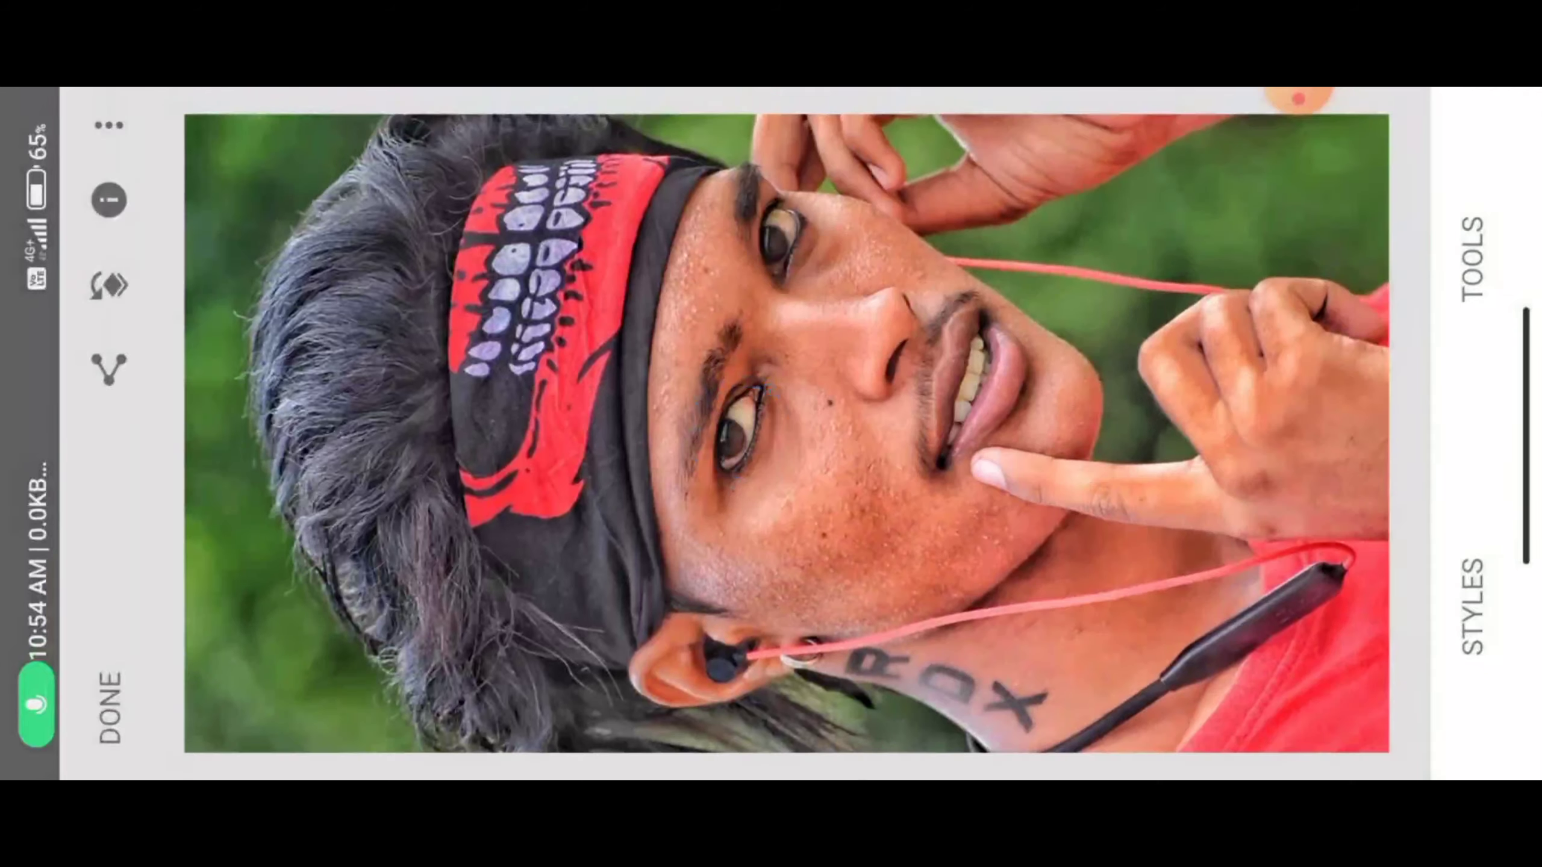
- Compare the retouched portrait against the original photo
click(1217, 320)
click(1217, 320)
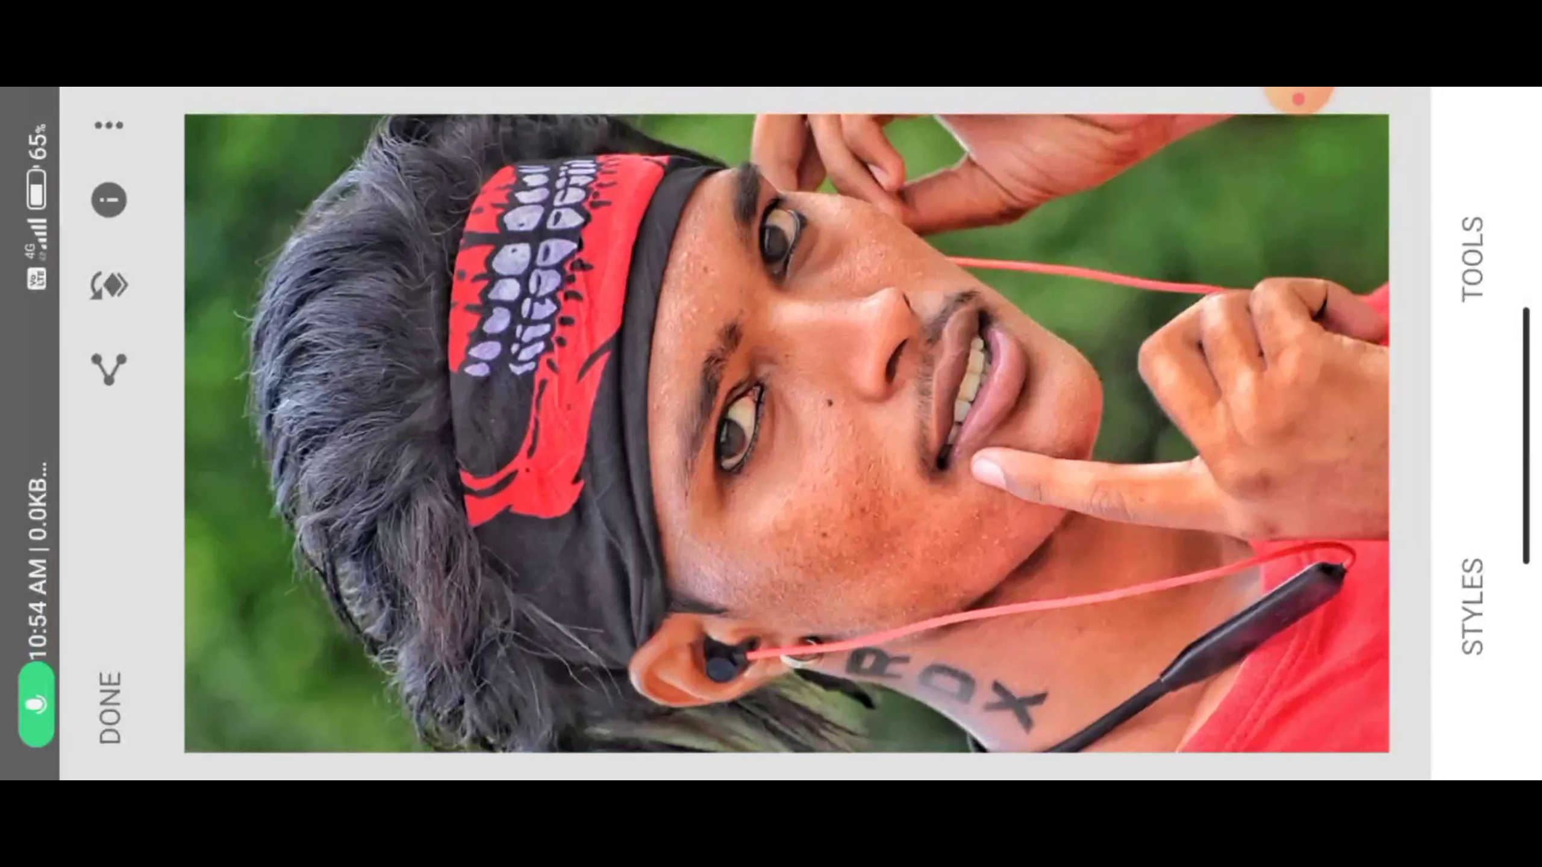
scroll(626, 316, up, 5)
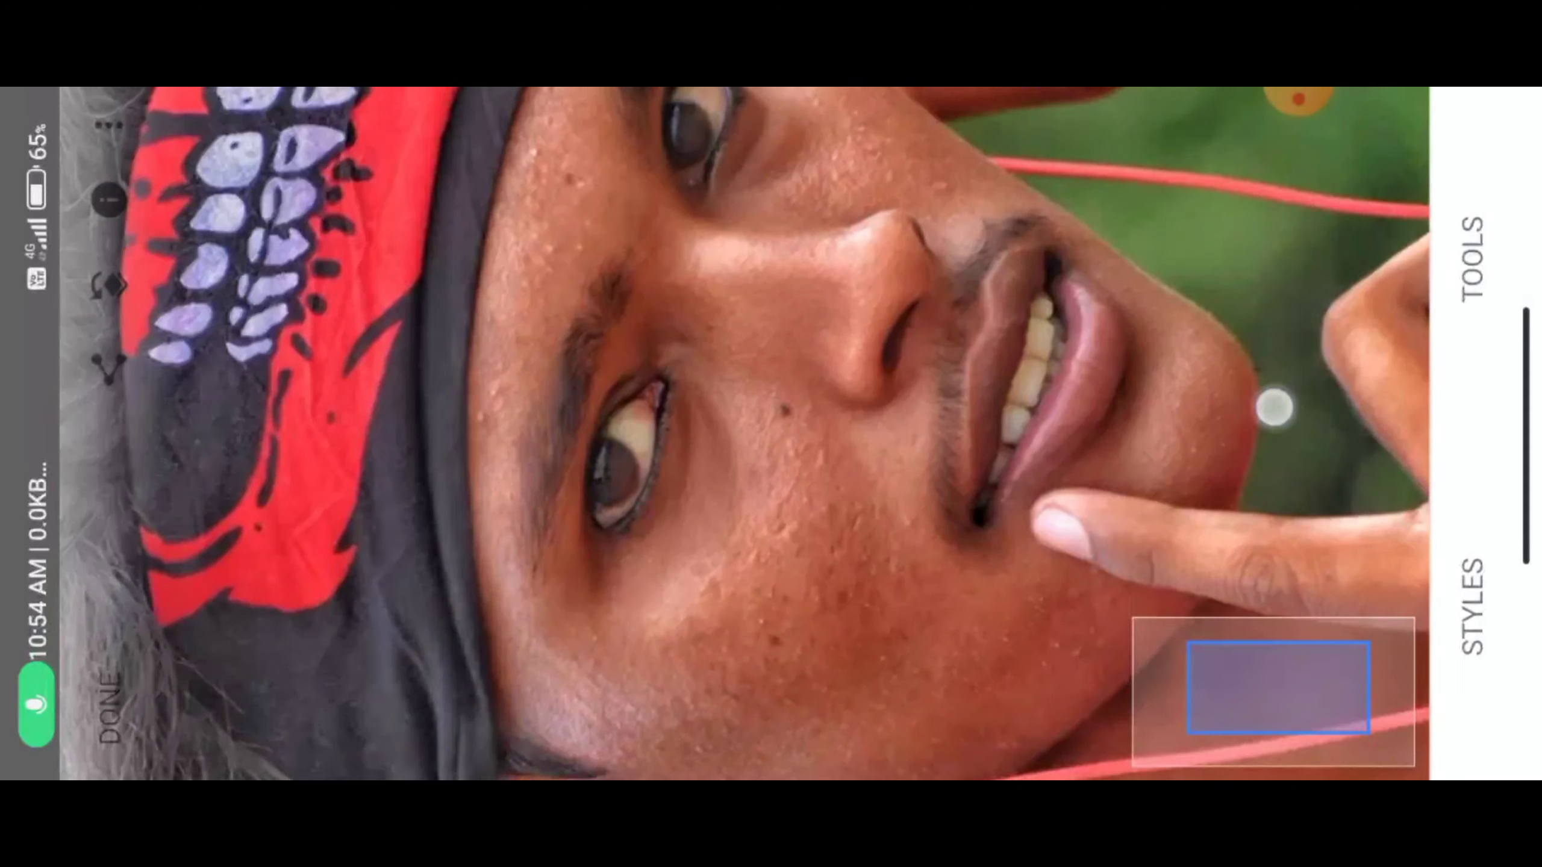
scroll(816, 336, down, 5)
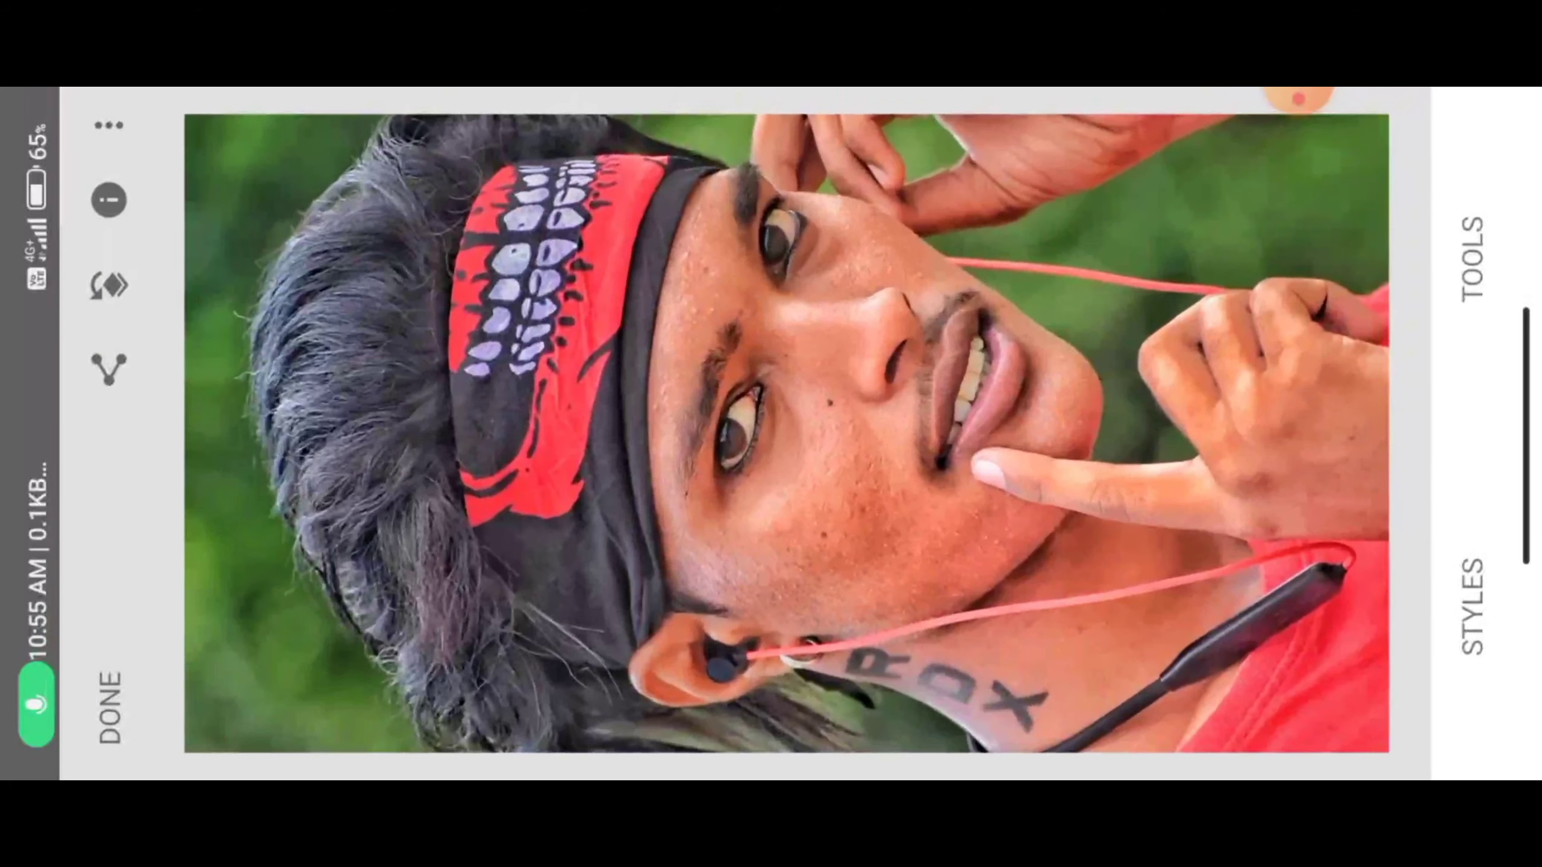
- Export the edited photo from Snapseed so it opens in SketchBook
click(1299, 103)
click(1353, 228)
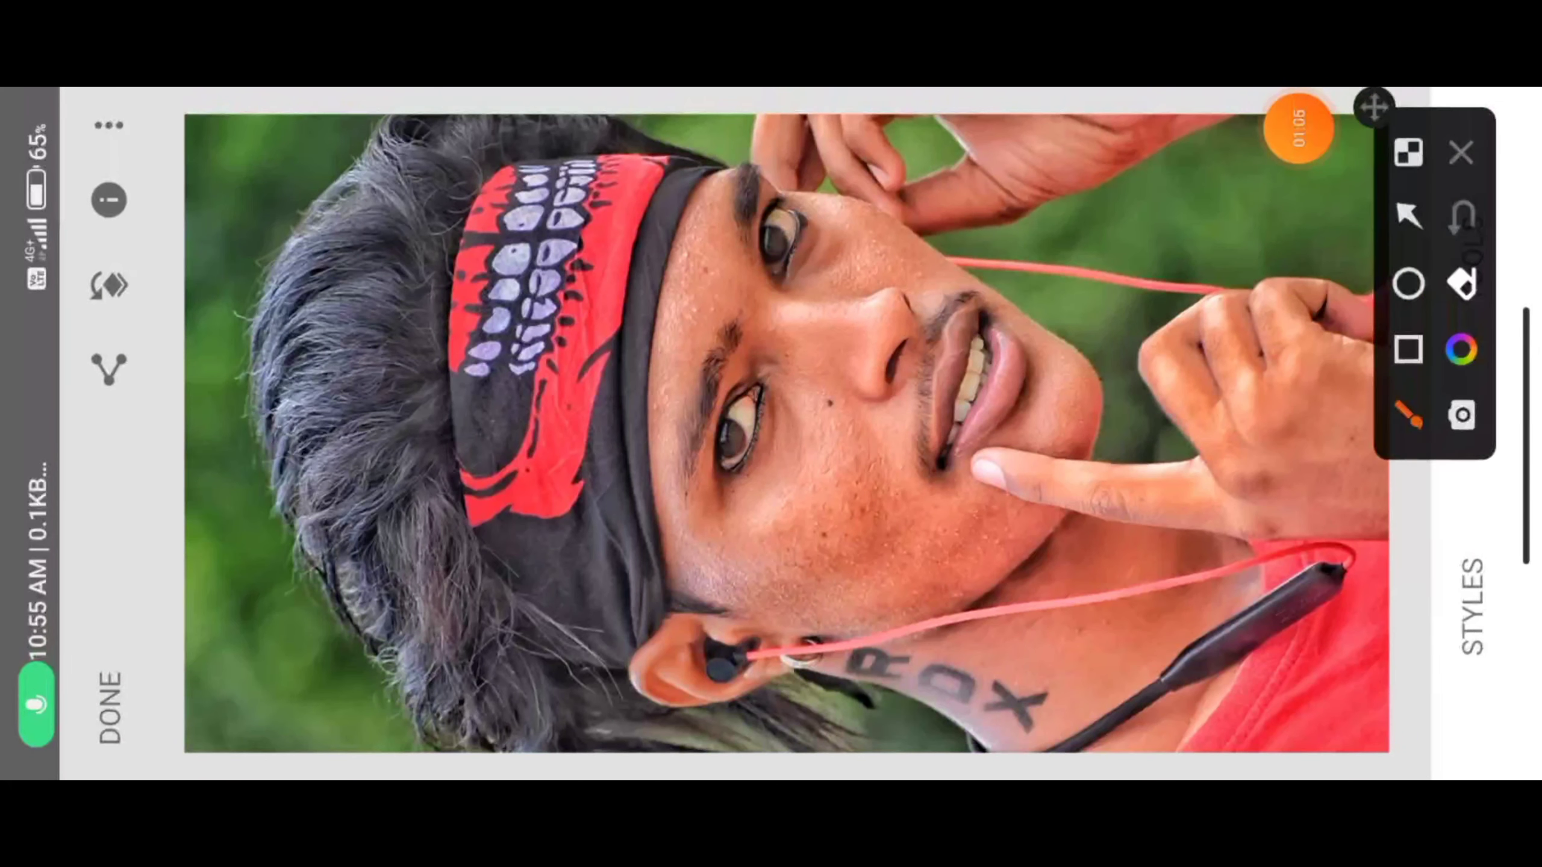
click(1409, 346)
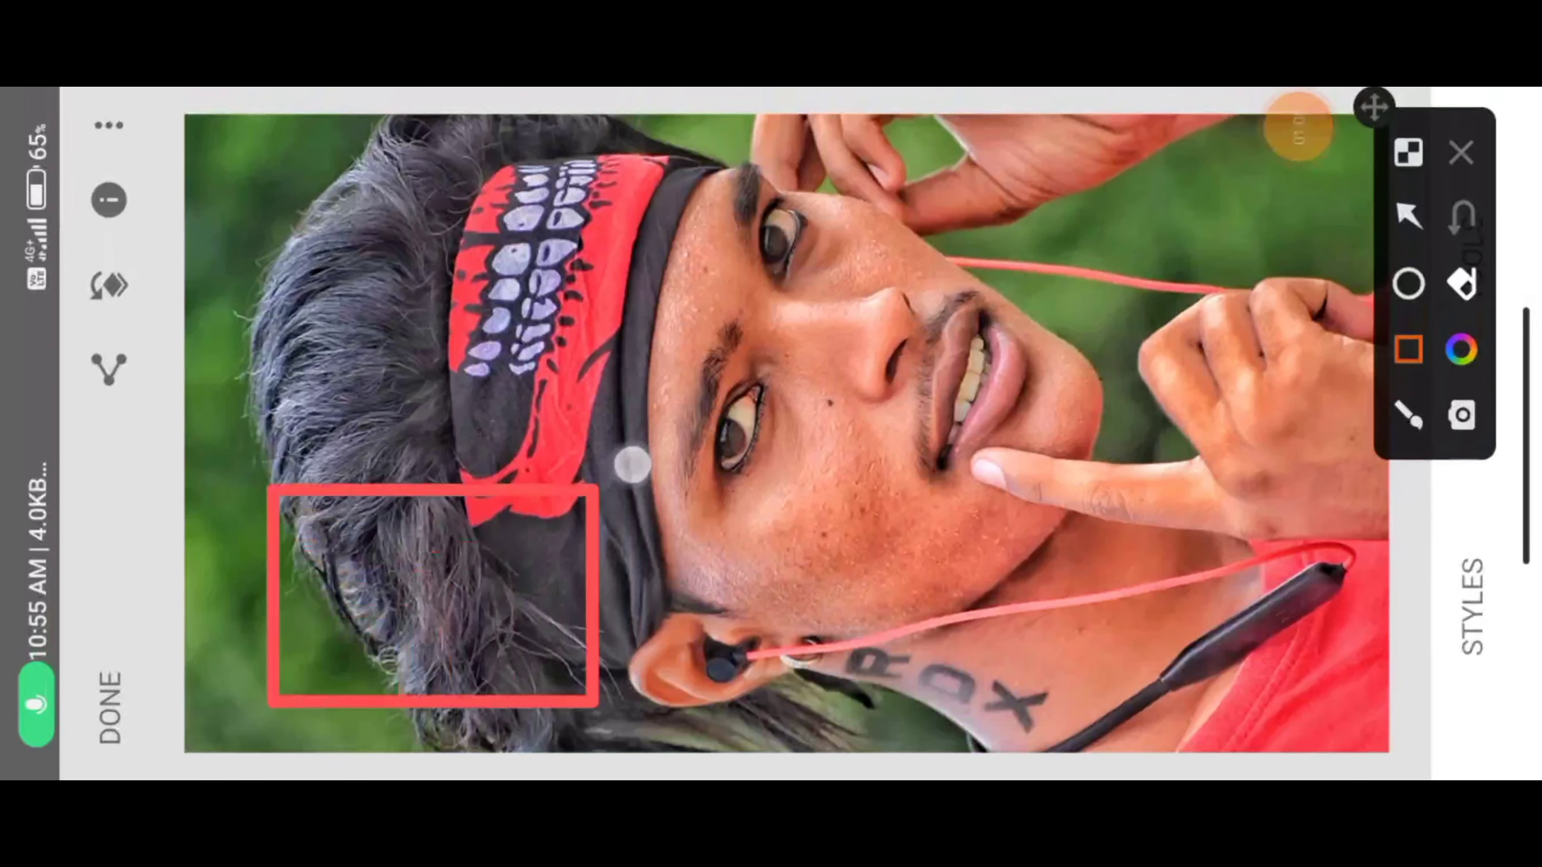
drag(274, 700, 1224, 111)
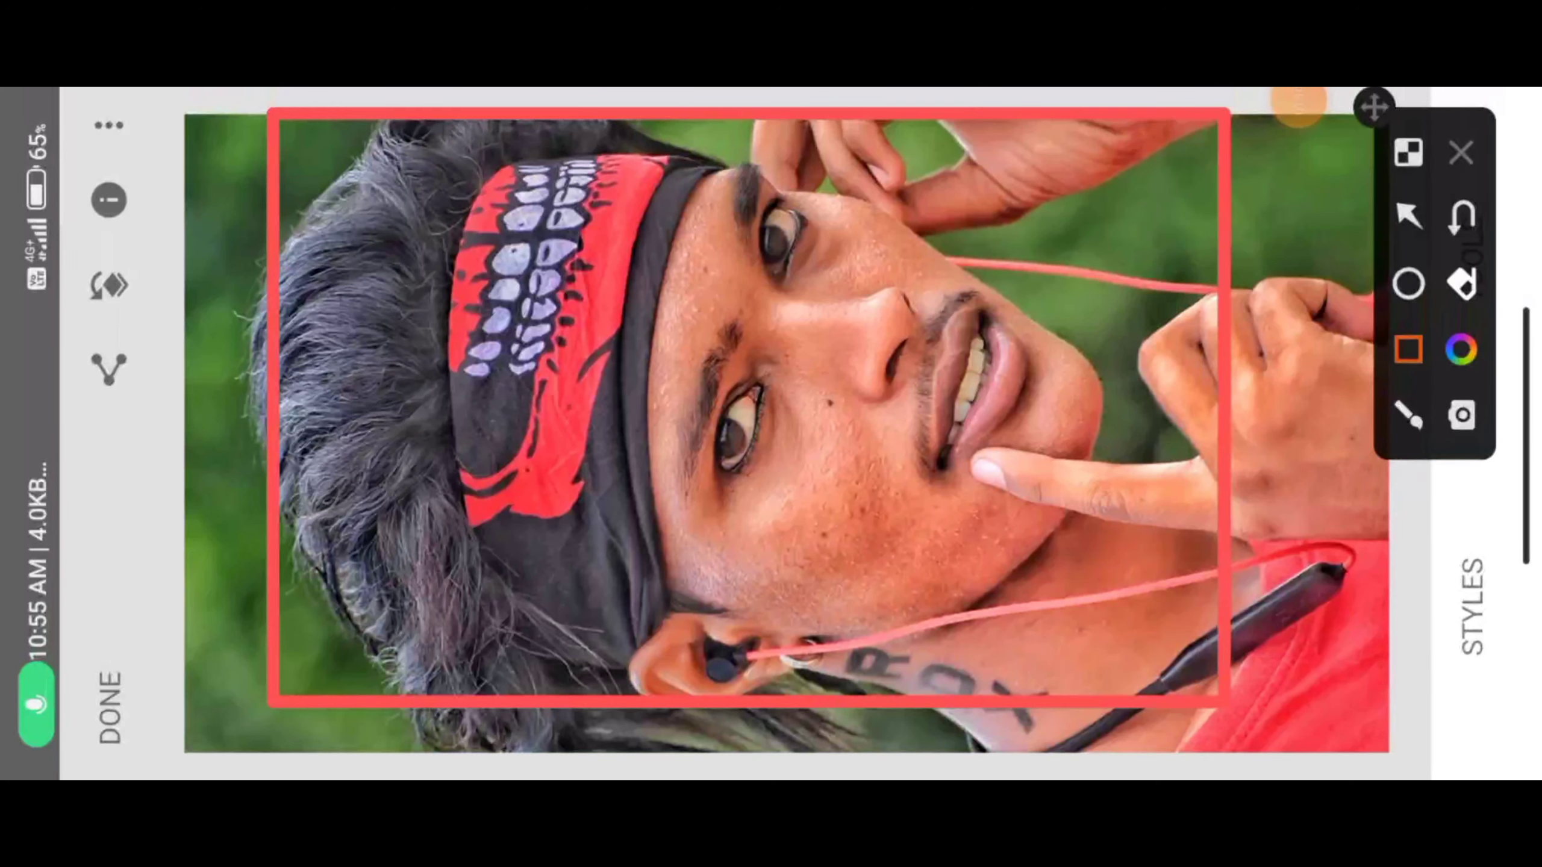
click(1406, 207)
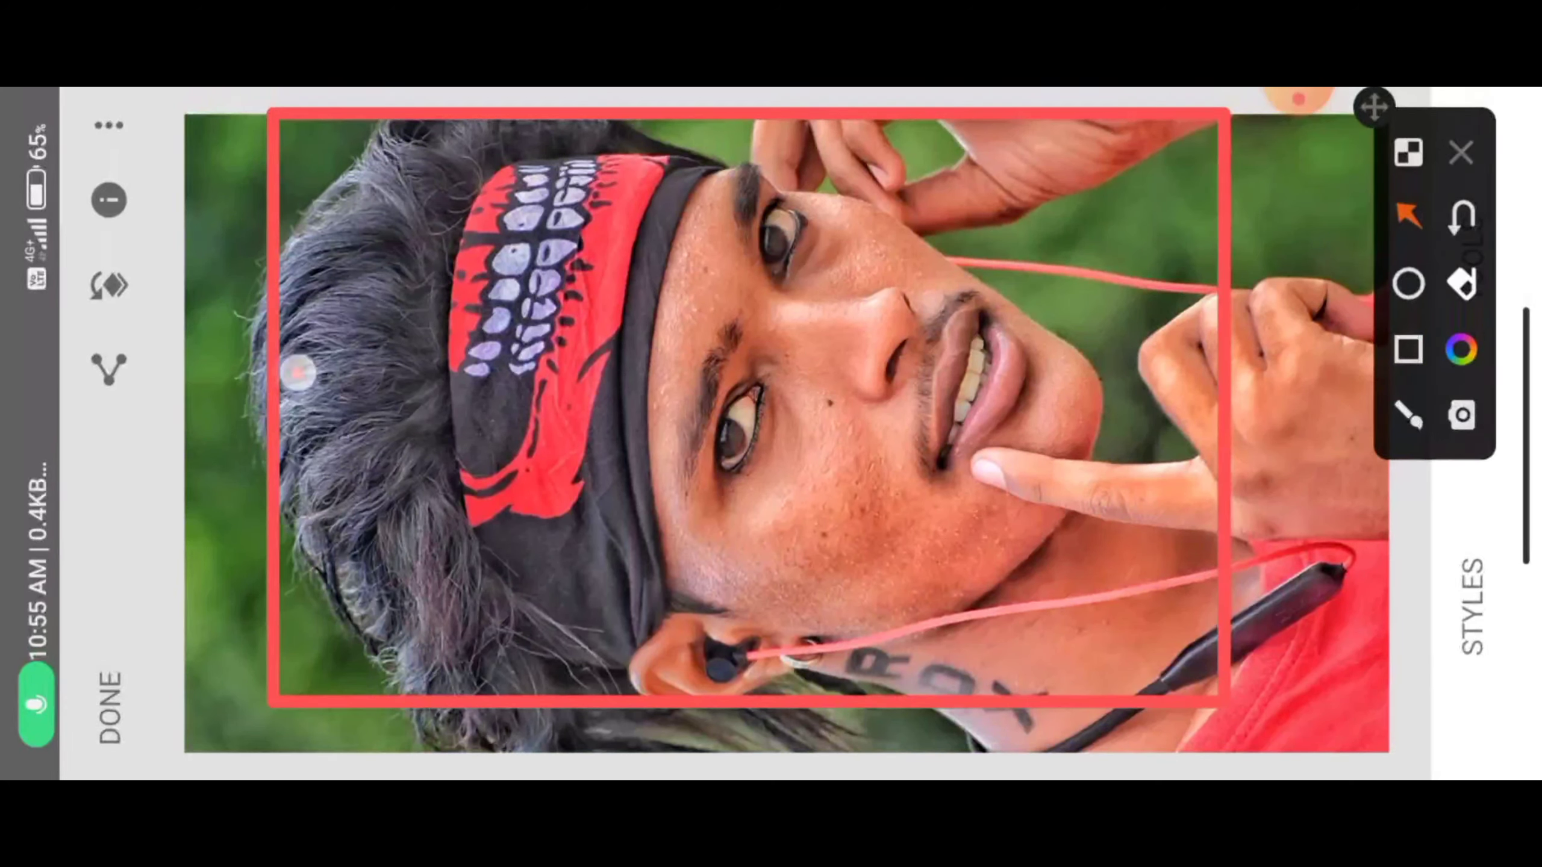
click(1461, 152)
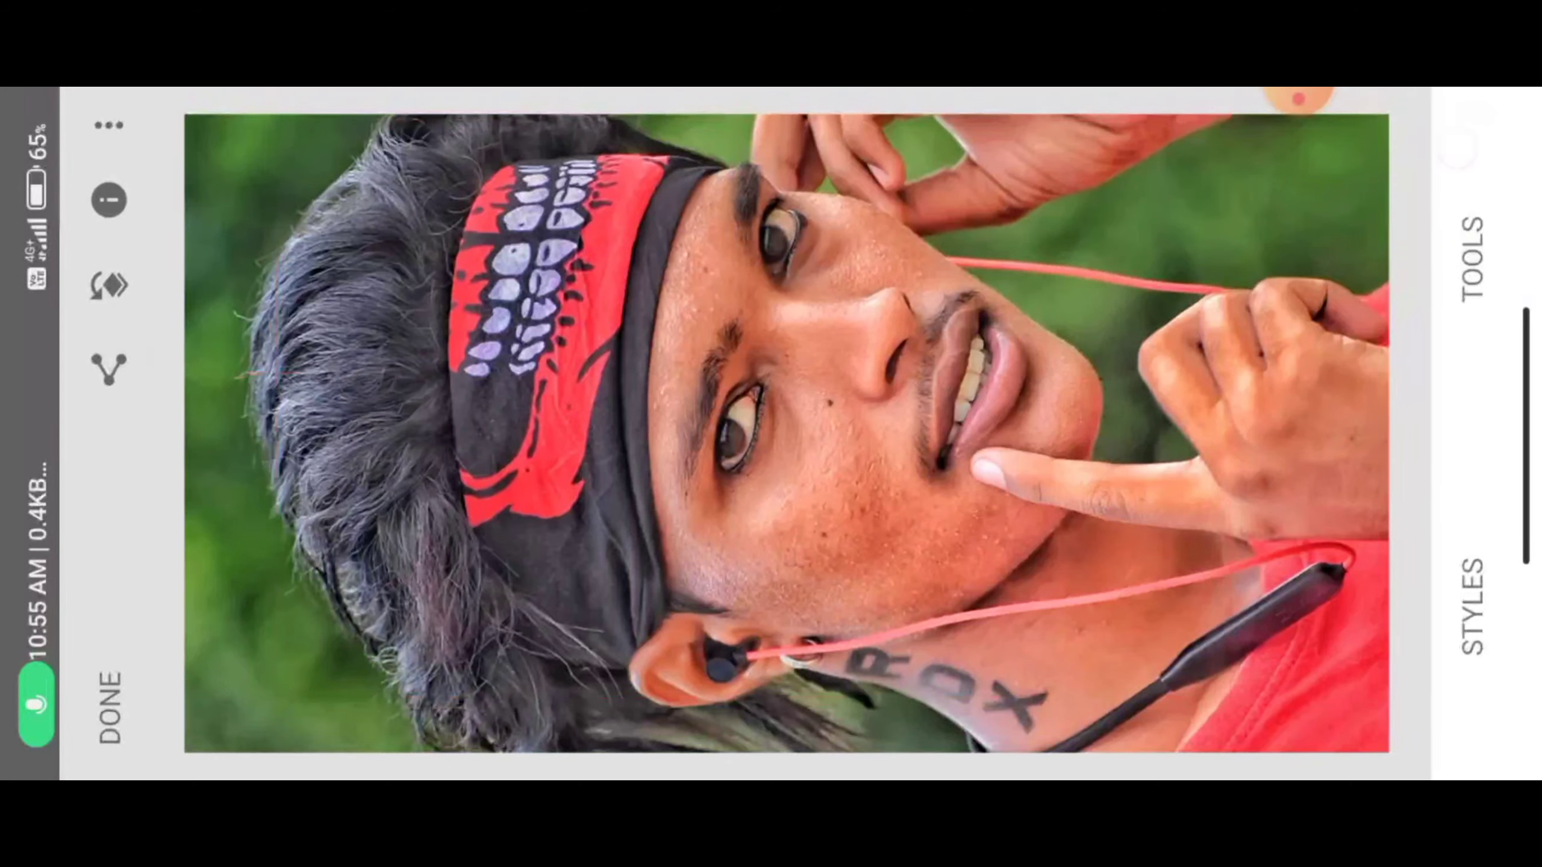
click(111, 361)
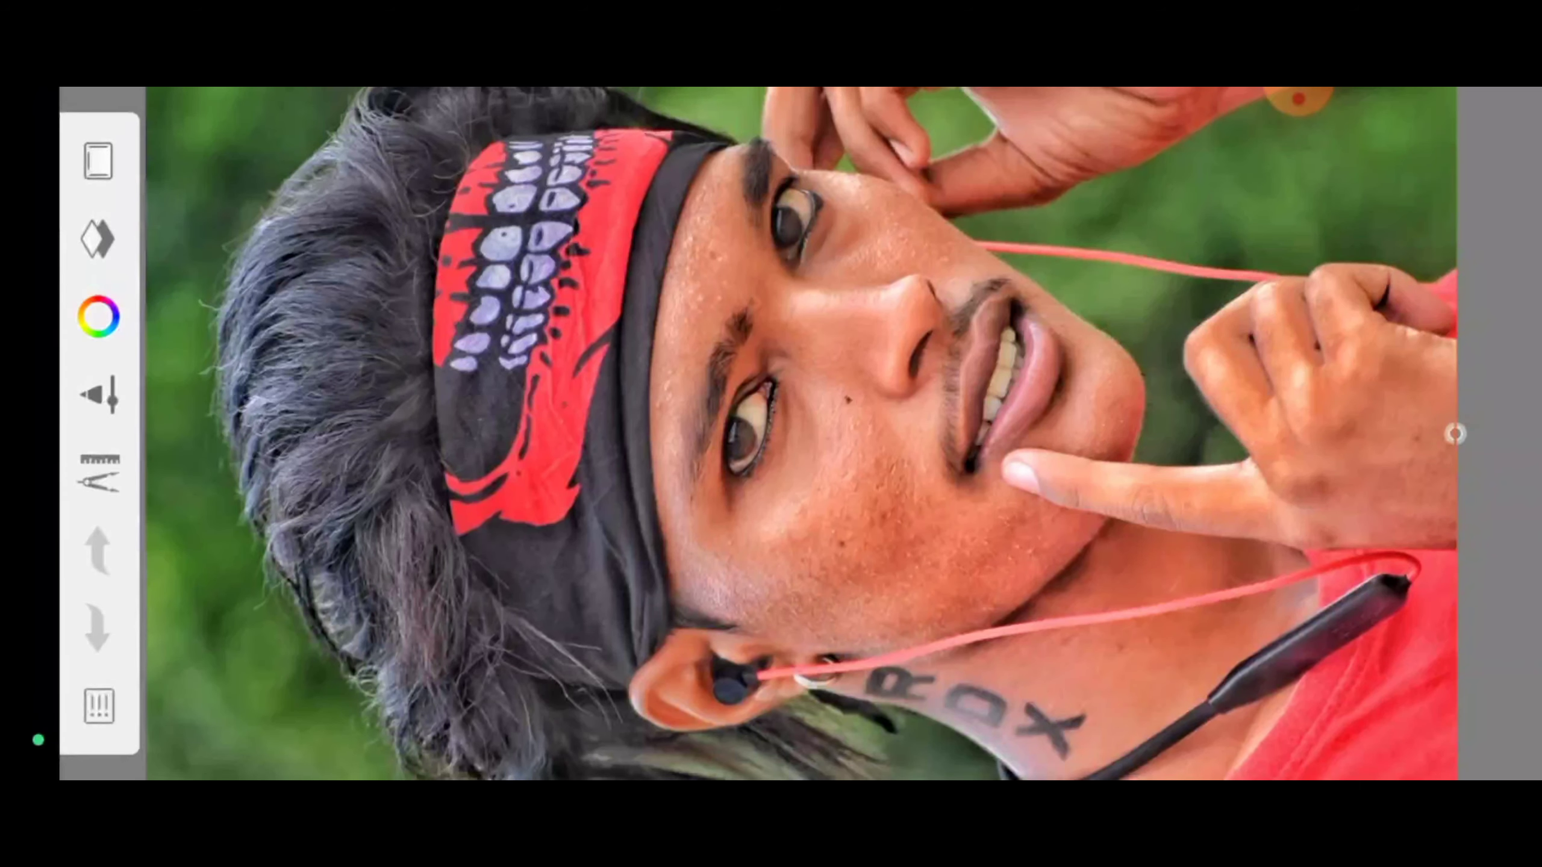
scroll(987, 488, up, 5)
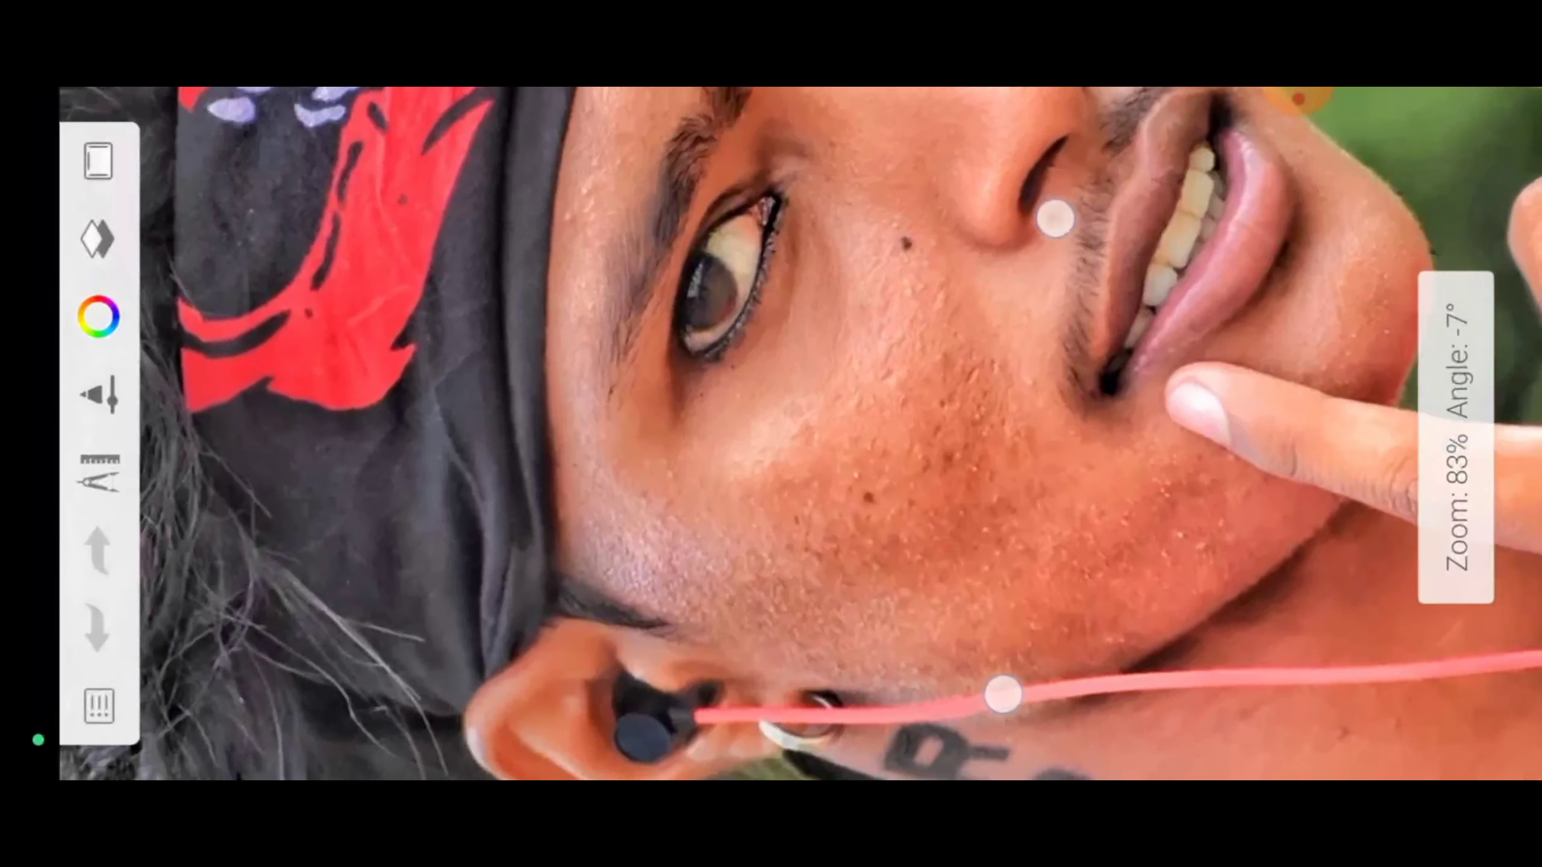
scroll(987, 488, down, 5)
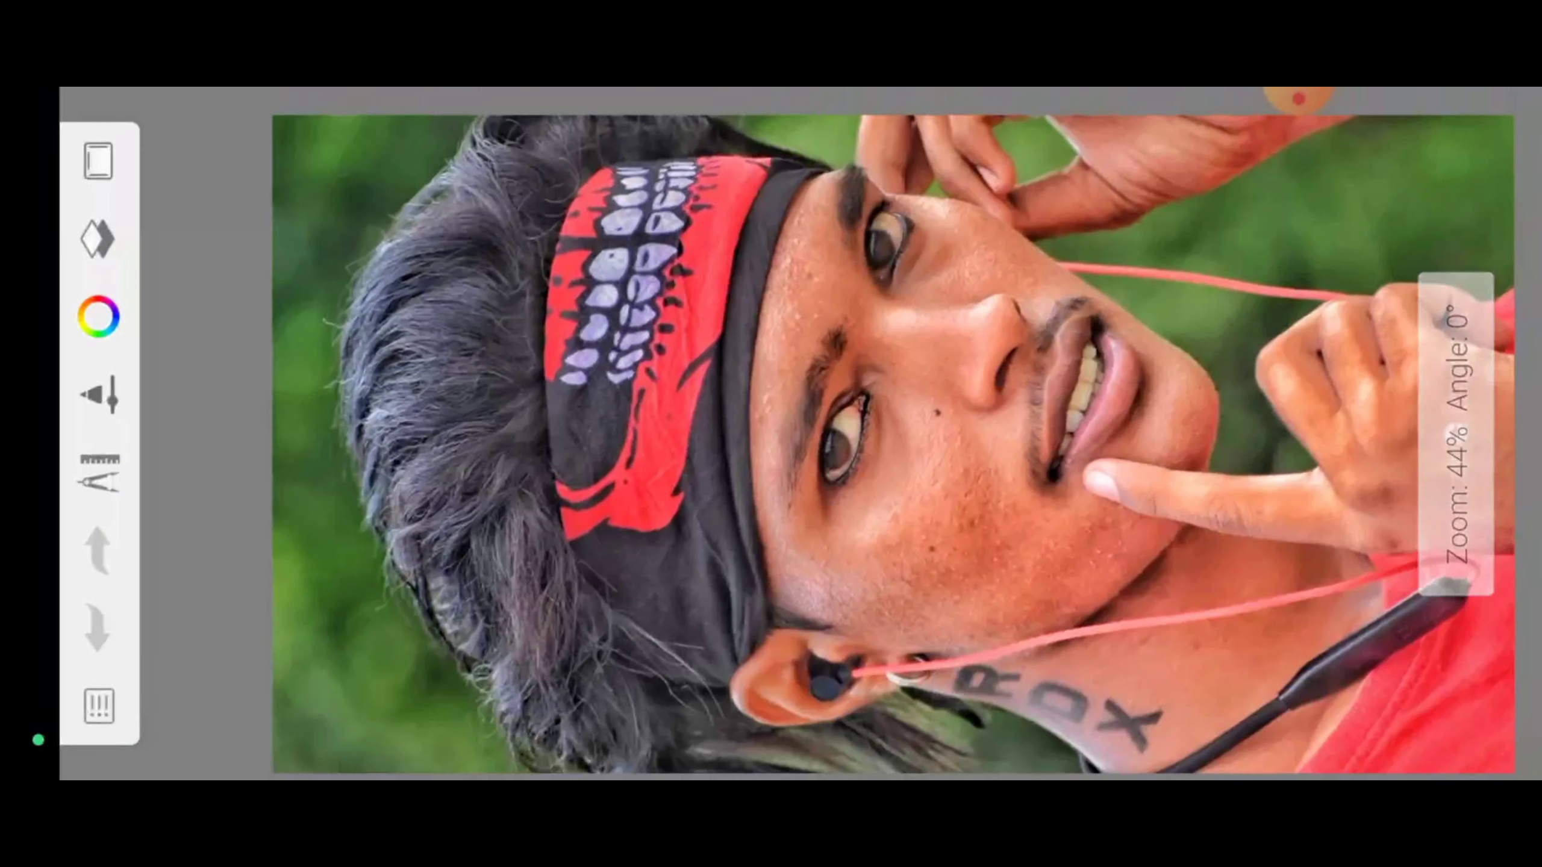
click(1454, 434)
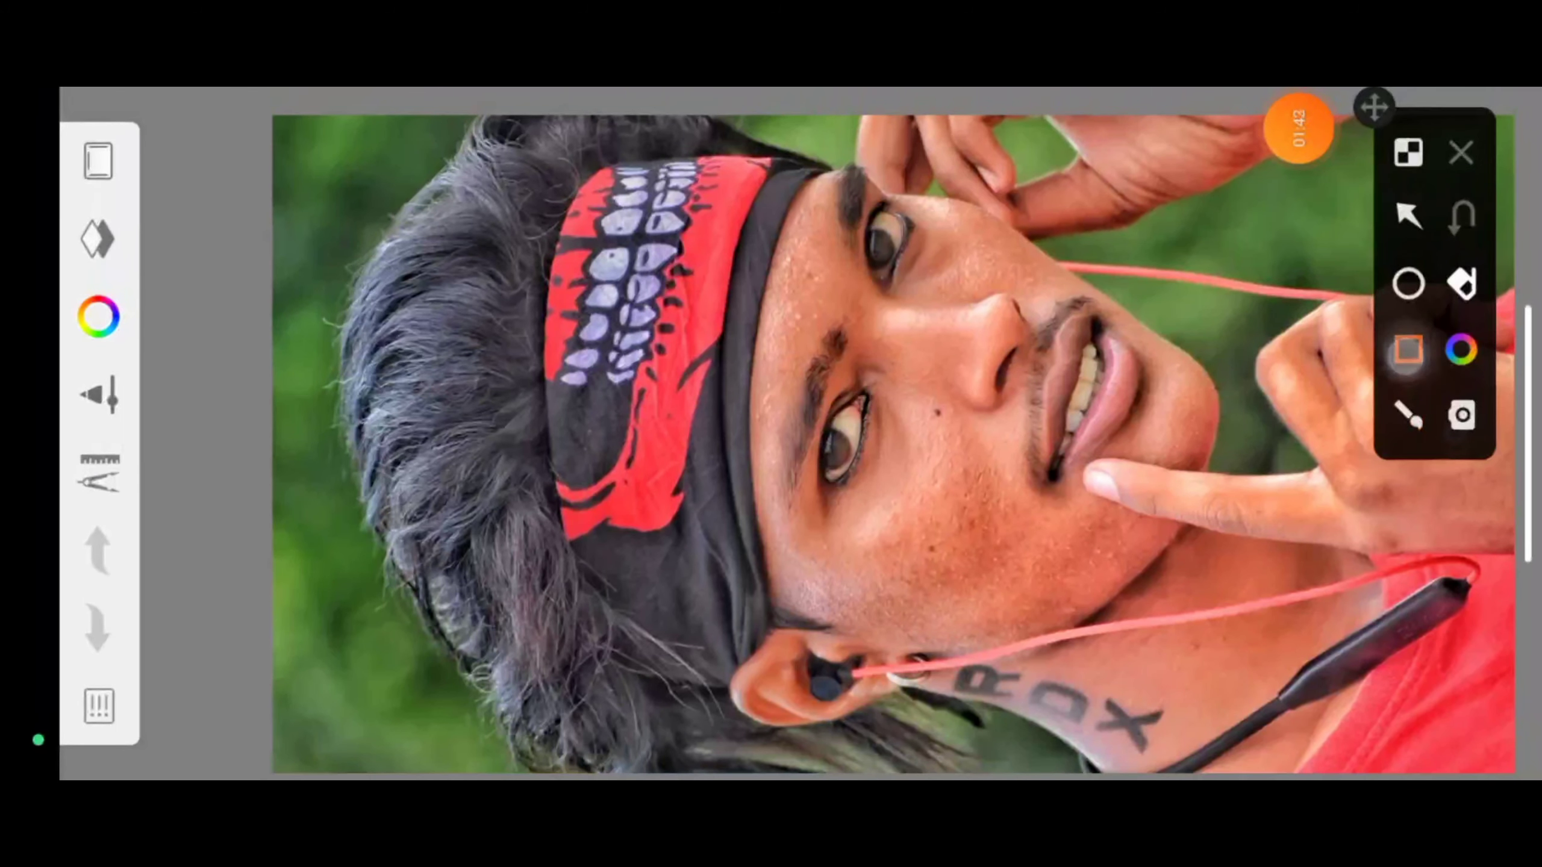
drag(655, 687, 1288, 161)
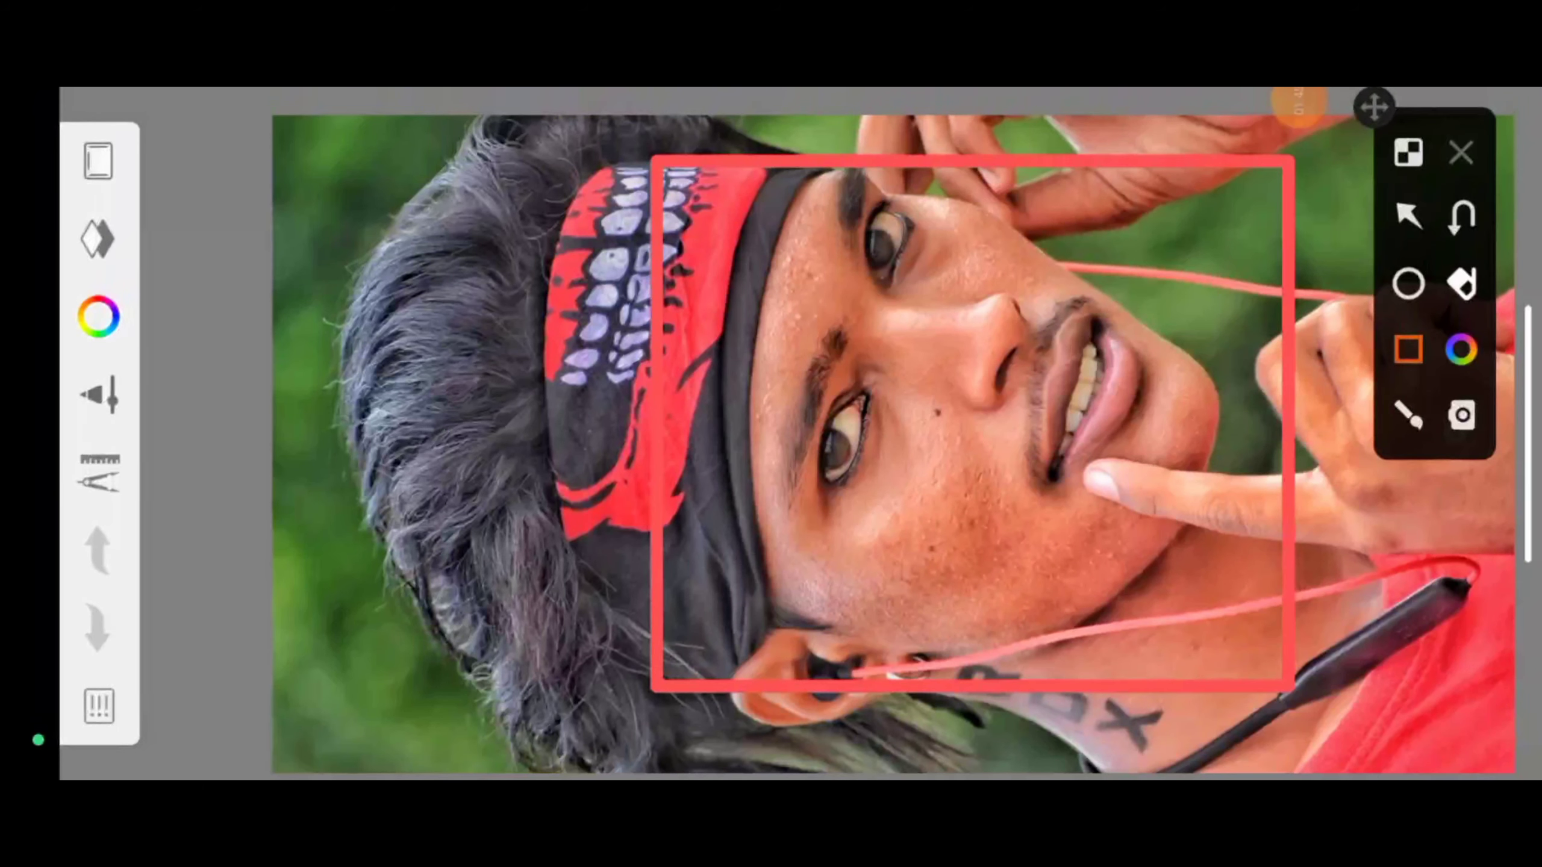
drag(1124, 562, 999, 522)
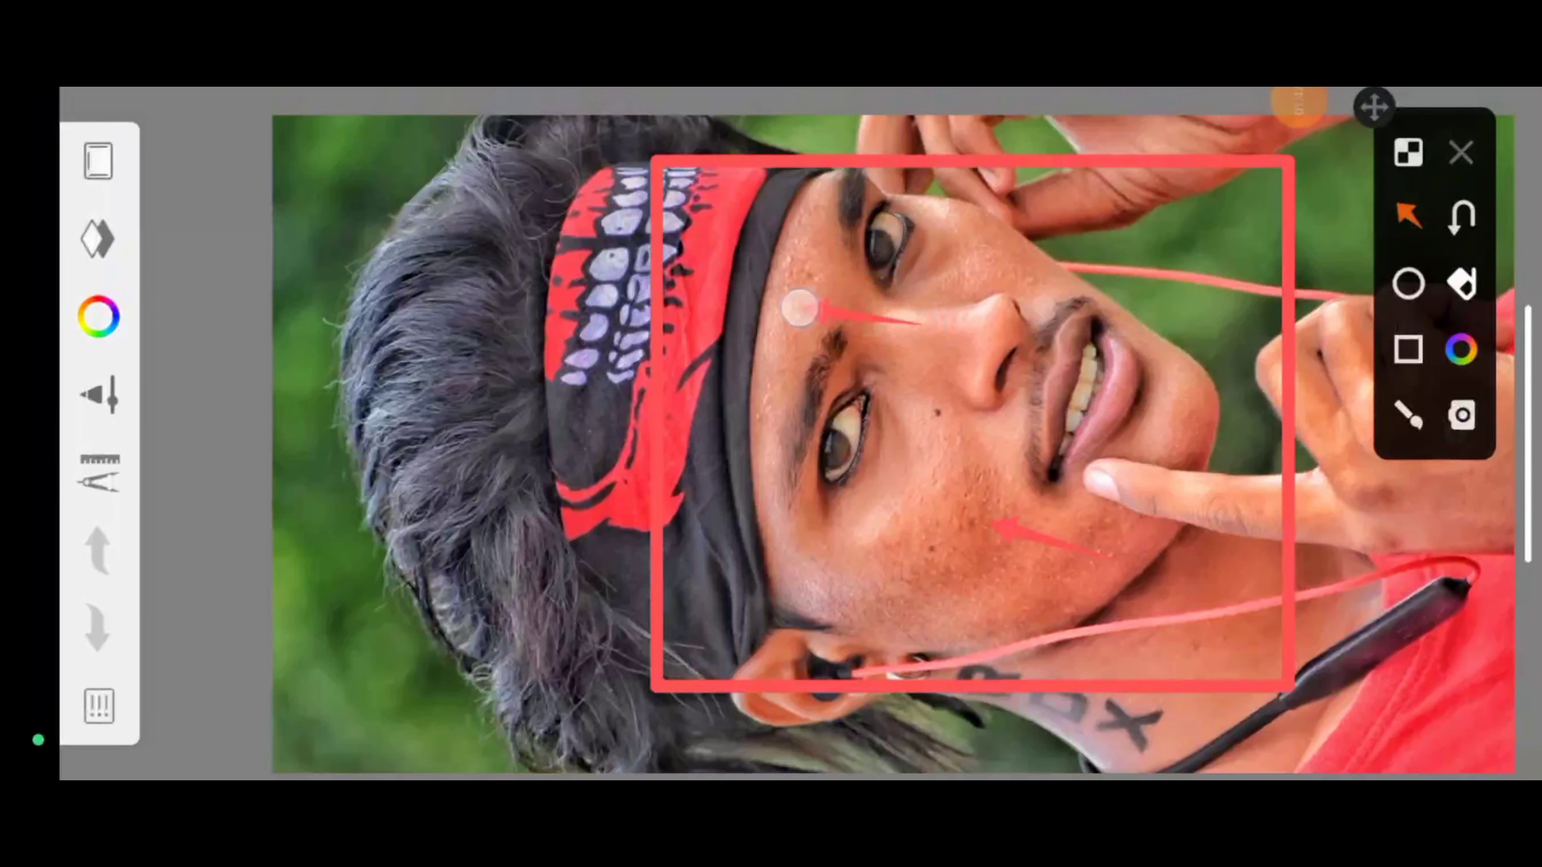
click(1460, 152)
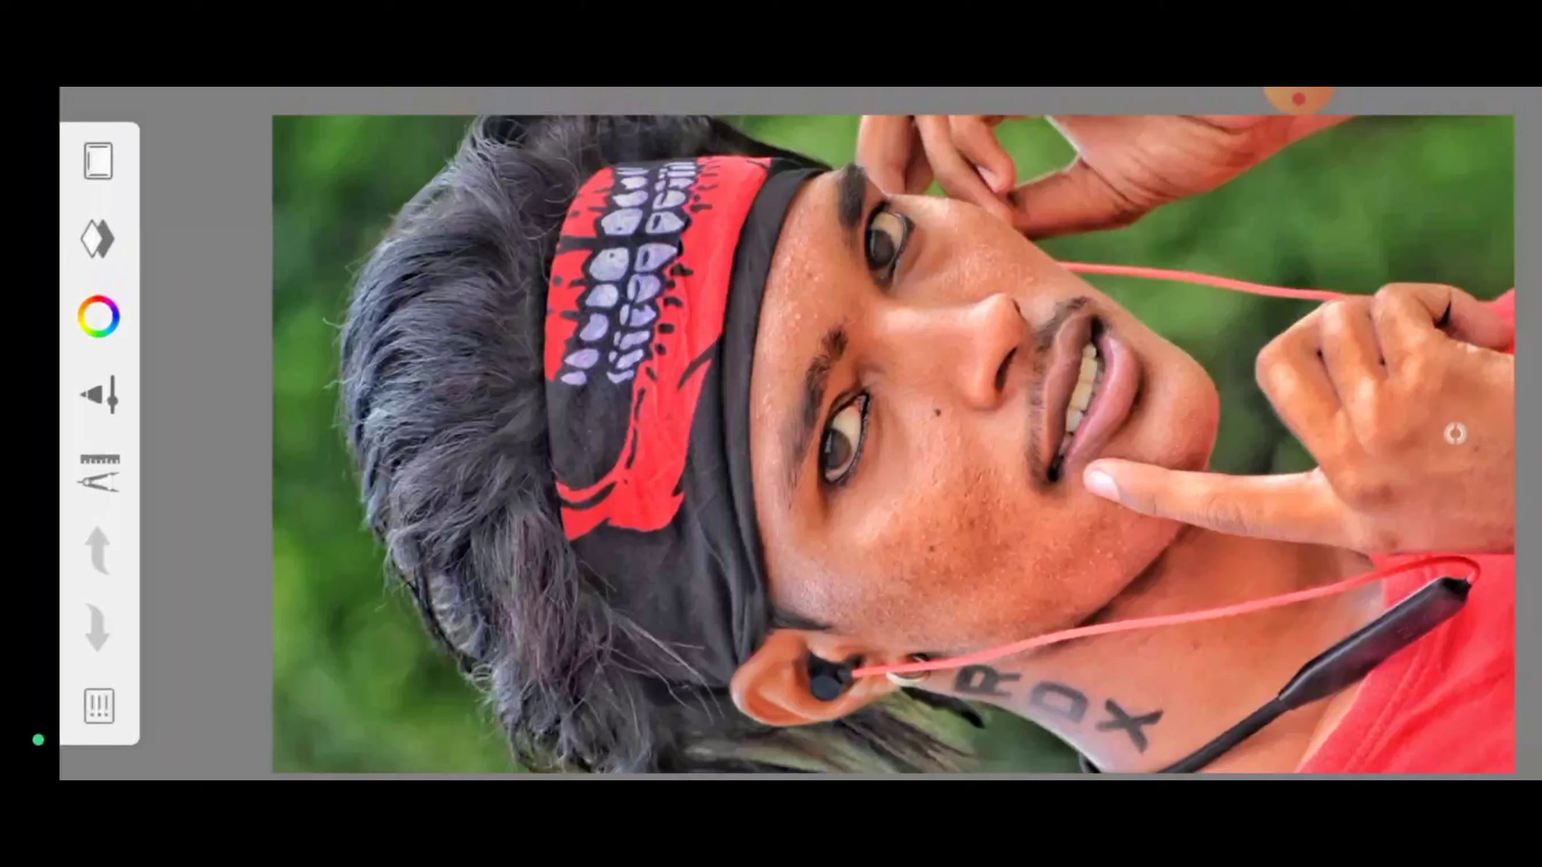
- Select the Legacy Soft Eraser 1 brush and show its settings (Size 80.1, Flow 31%, Strength 48%)
click(98, 395)
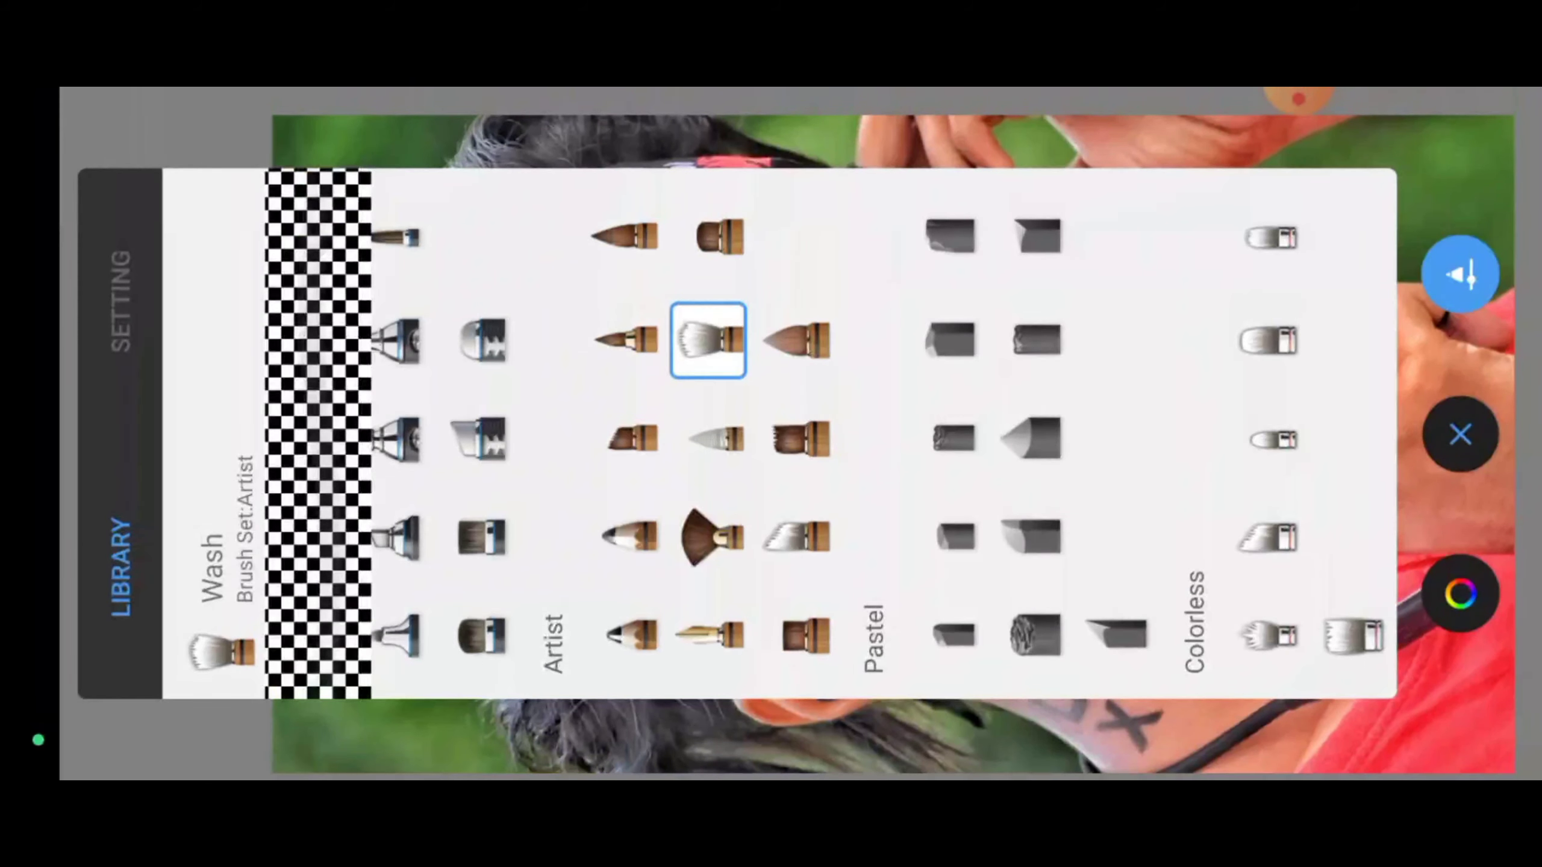
drag(982, 345, 1156, 355)
drag(995, 381, 1311, 368)
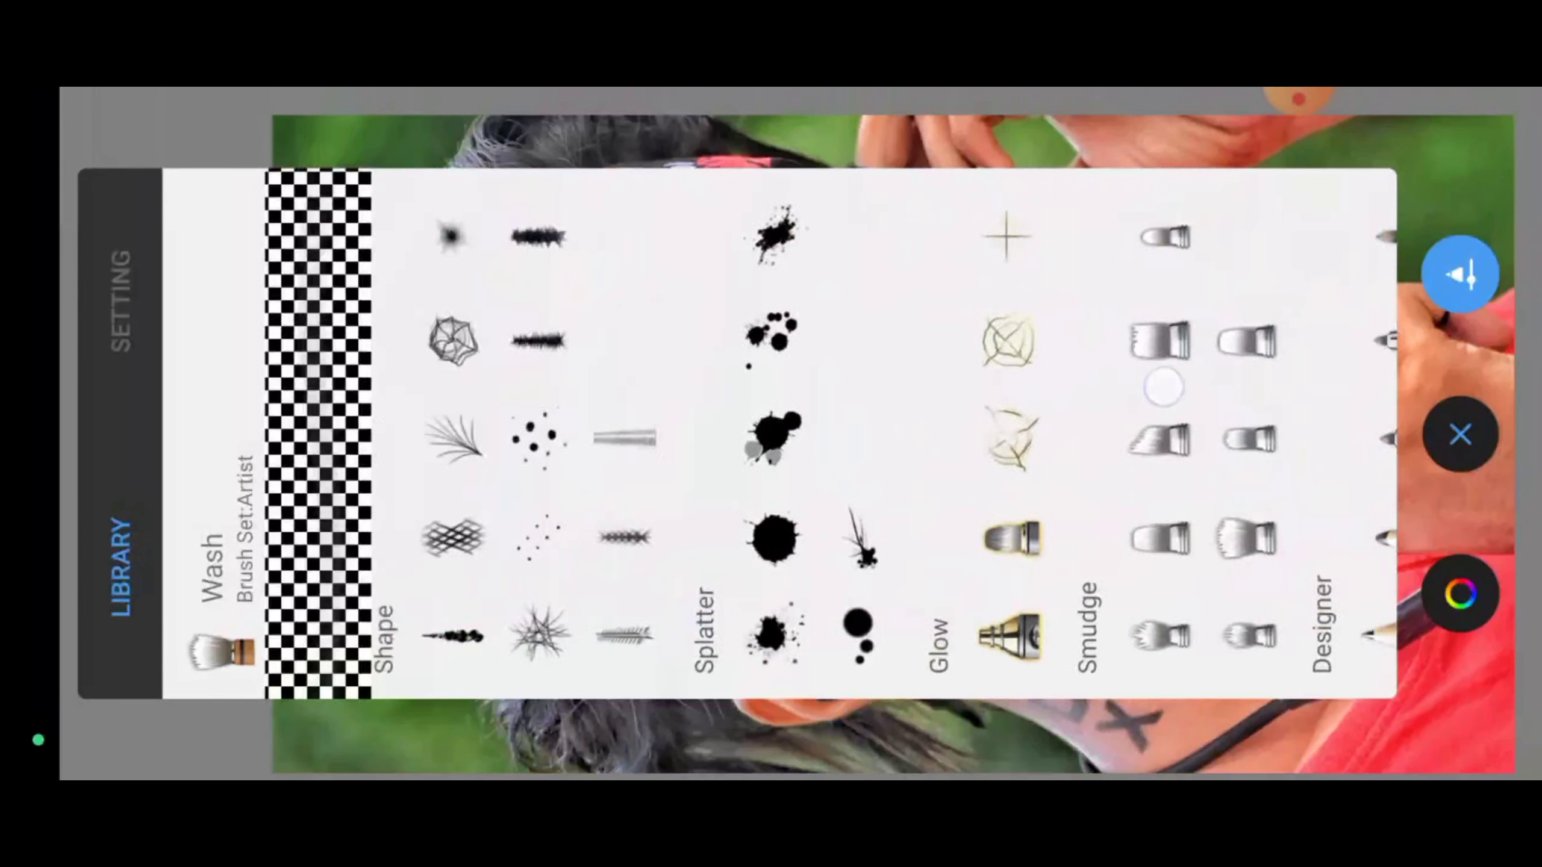
drag(1162, 387, 1366, 377)
drag(1057, 354, 1365, 364)
click(1299, 128)
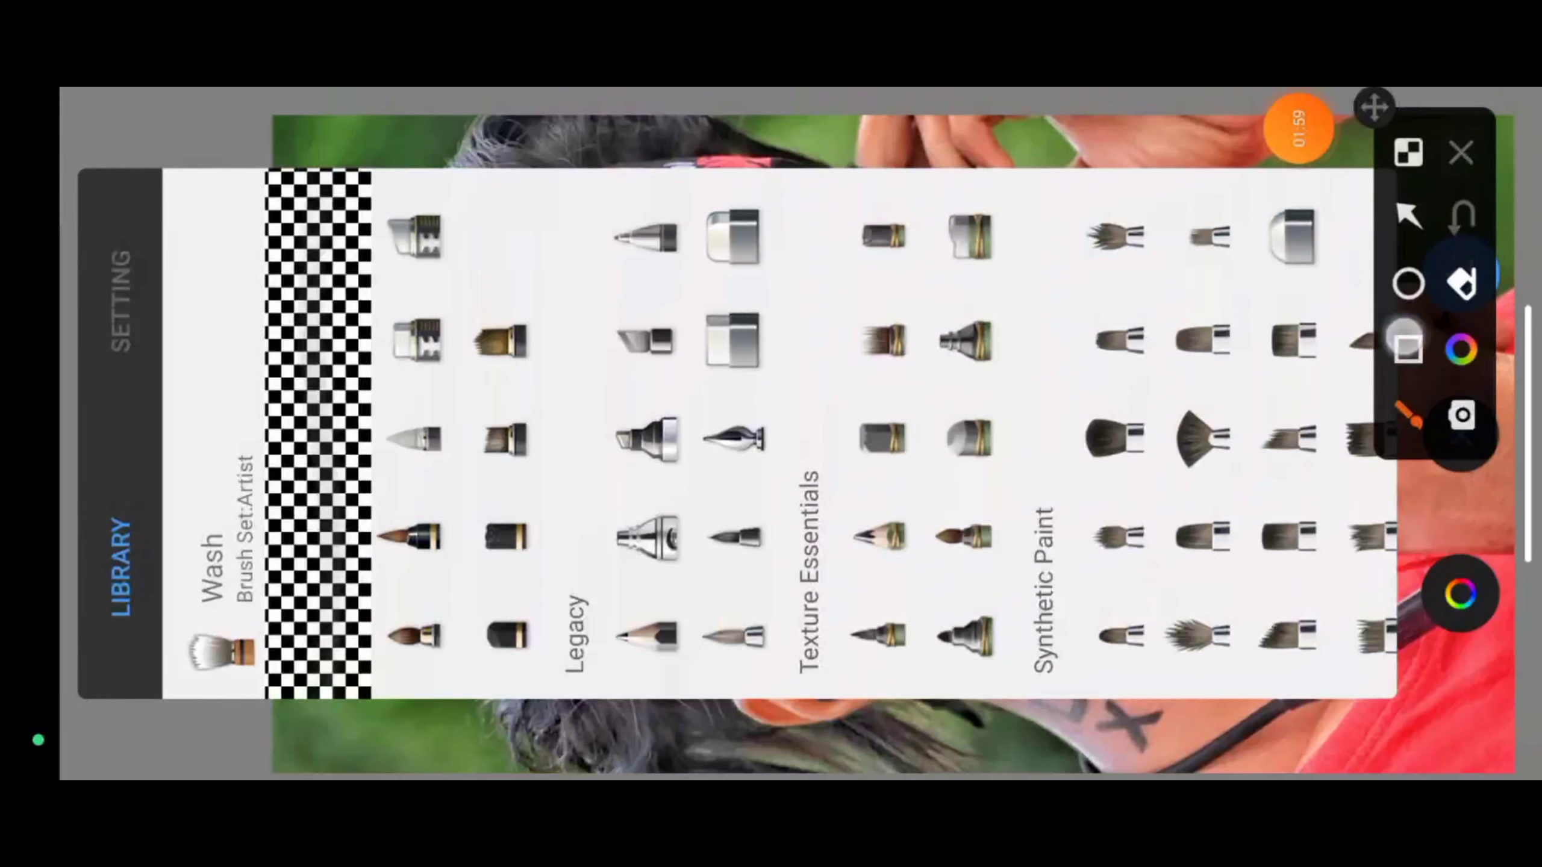
click(1406, 345)
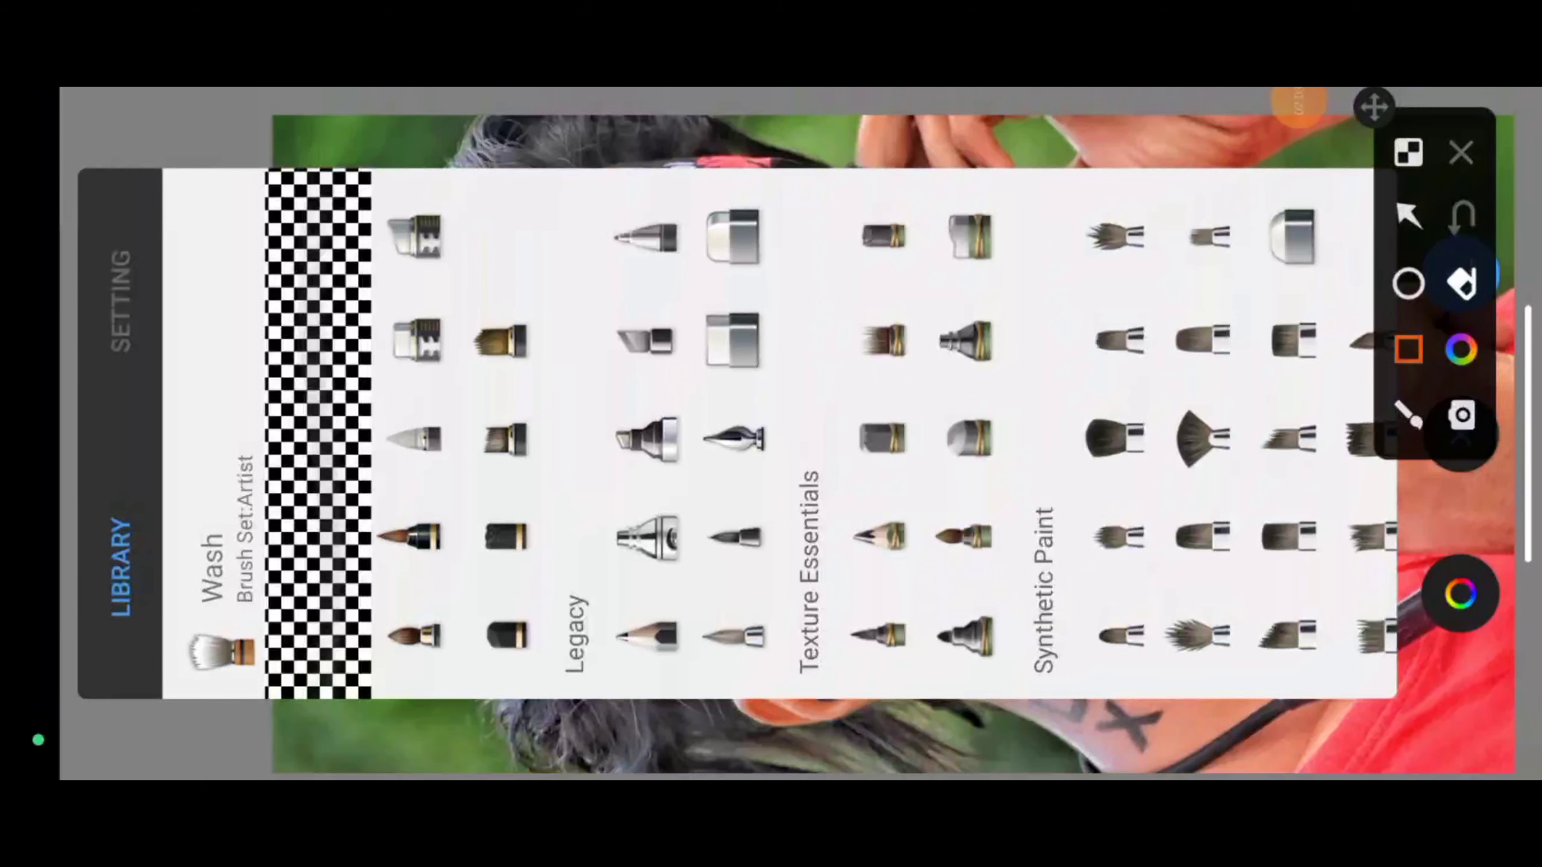
drag(568, 671, 854, 105)
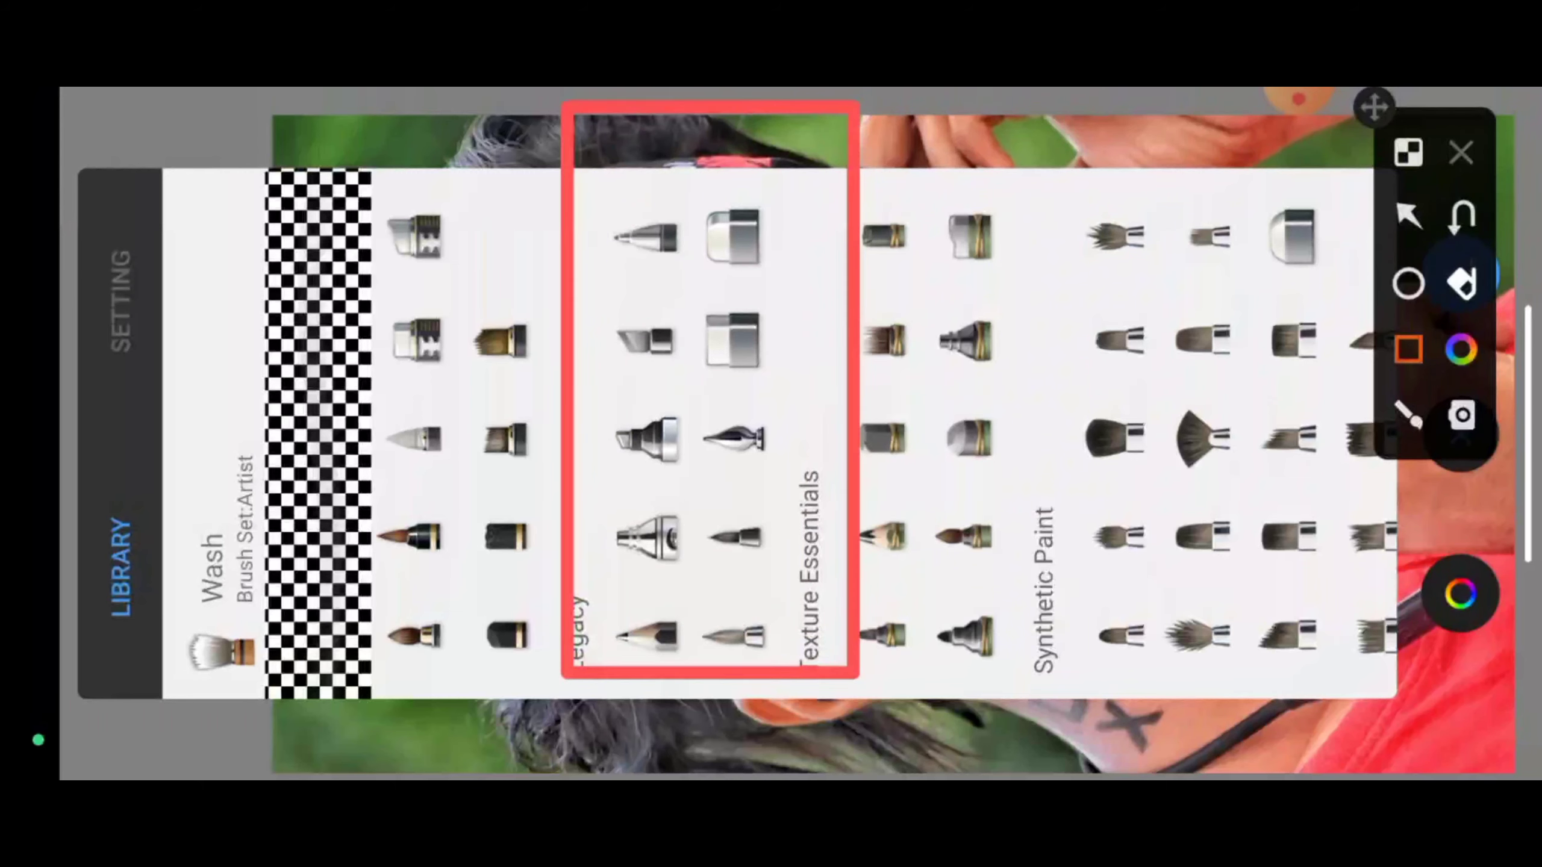
click(1457, 151)
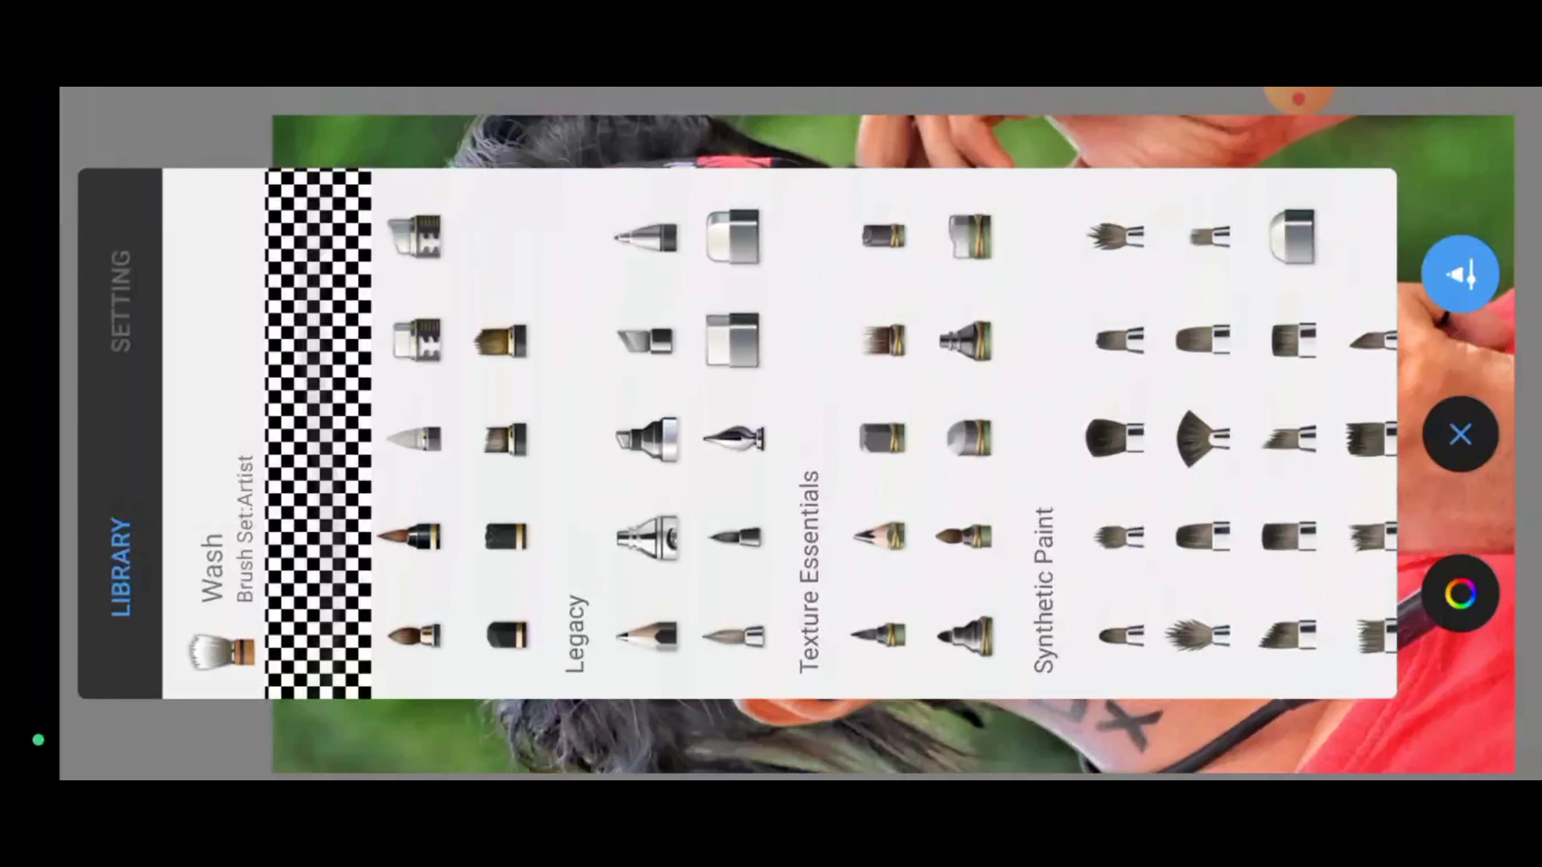
click(733, 237)
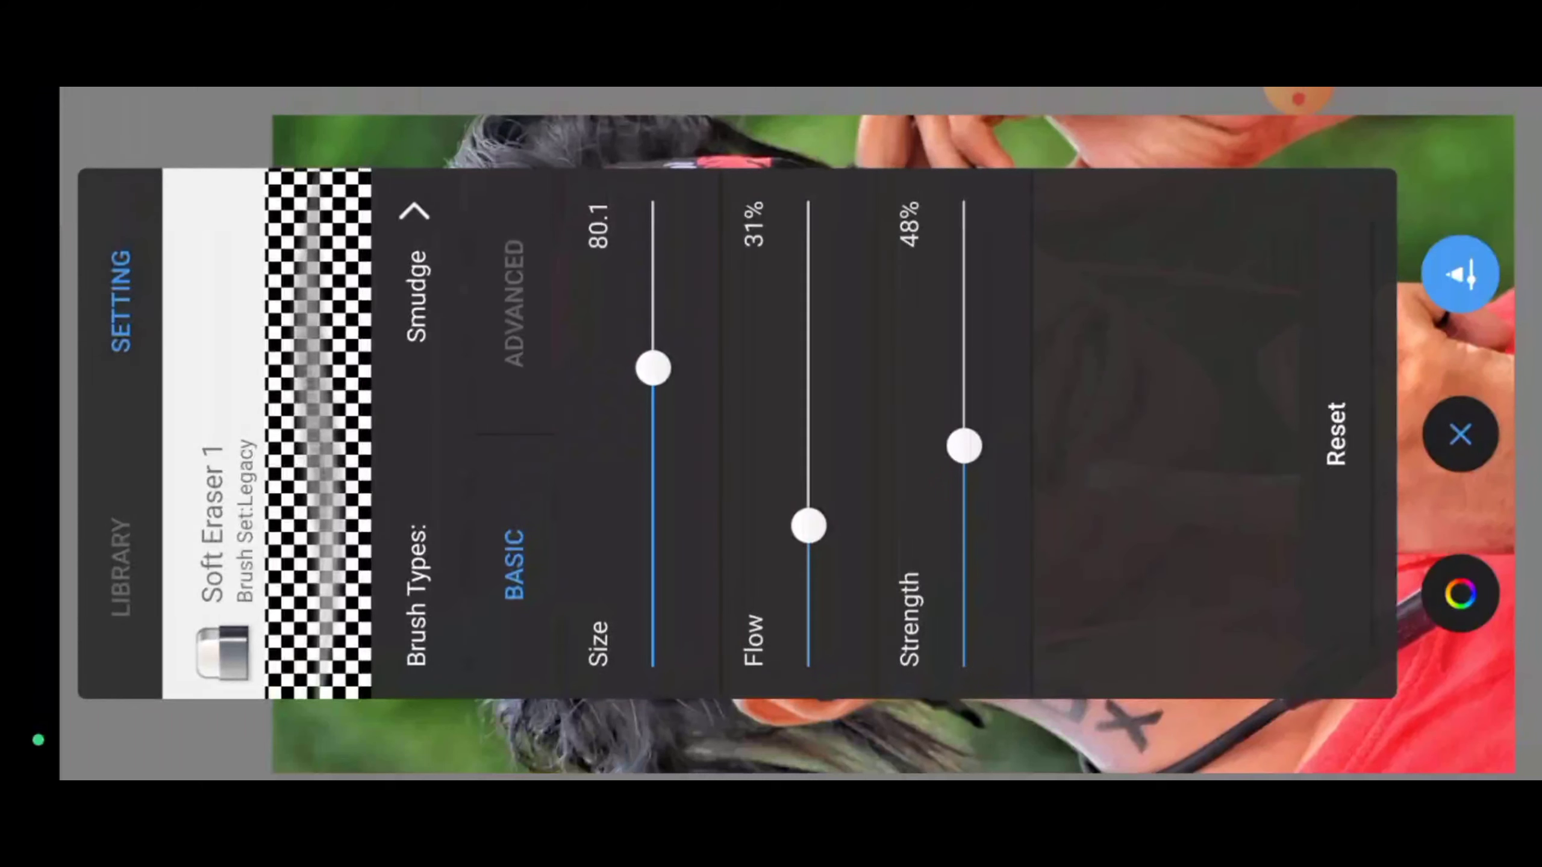
- Set Soft Eraser 1 to Flow 6% and Strength 14%, then return to the canvas
drag(805, 513, 919, 638)
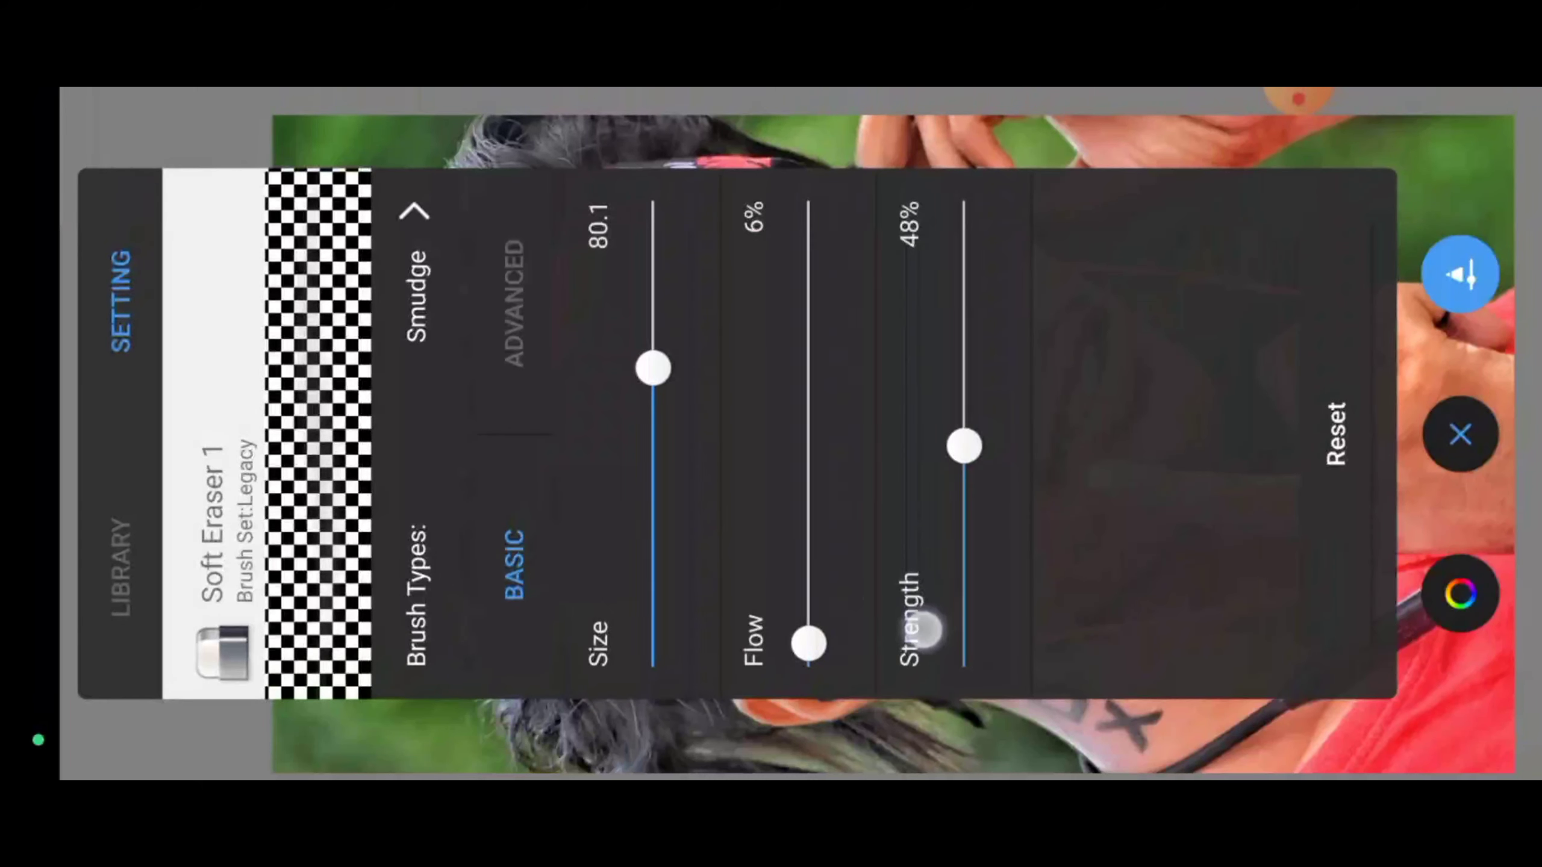
drag(964, 446, 1074, 583)
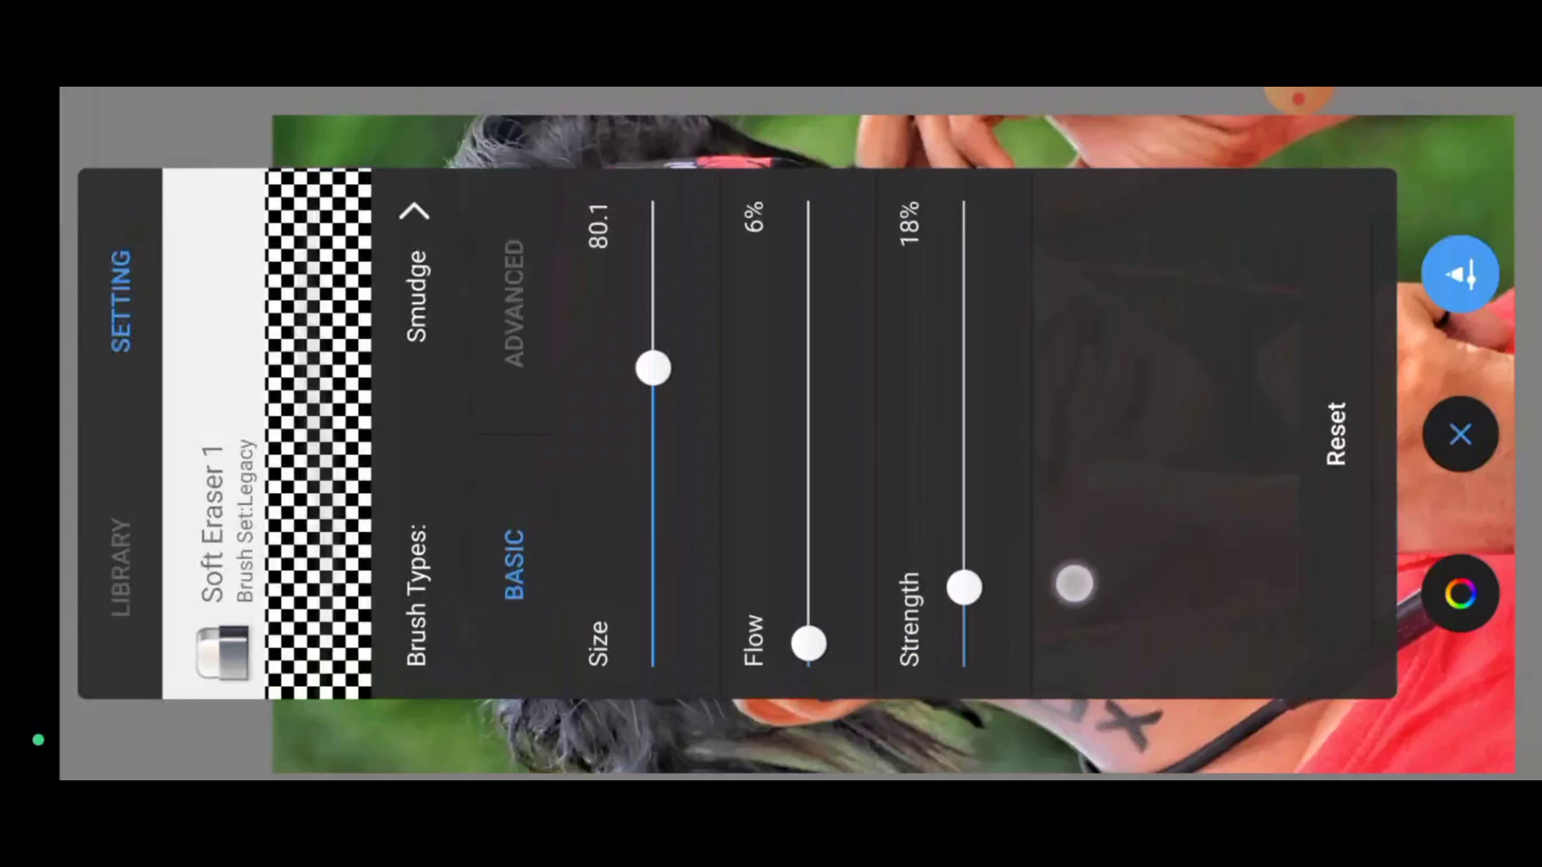
click(1299, 103)
click(1349, 225)
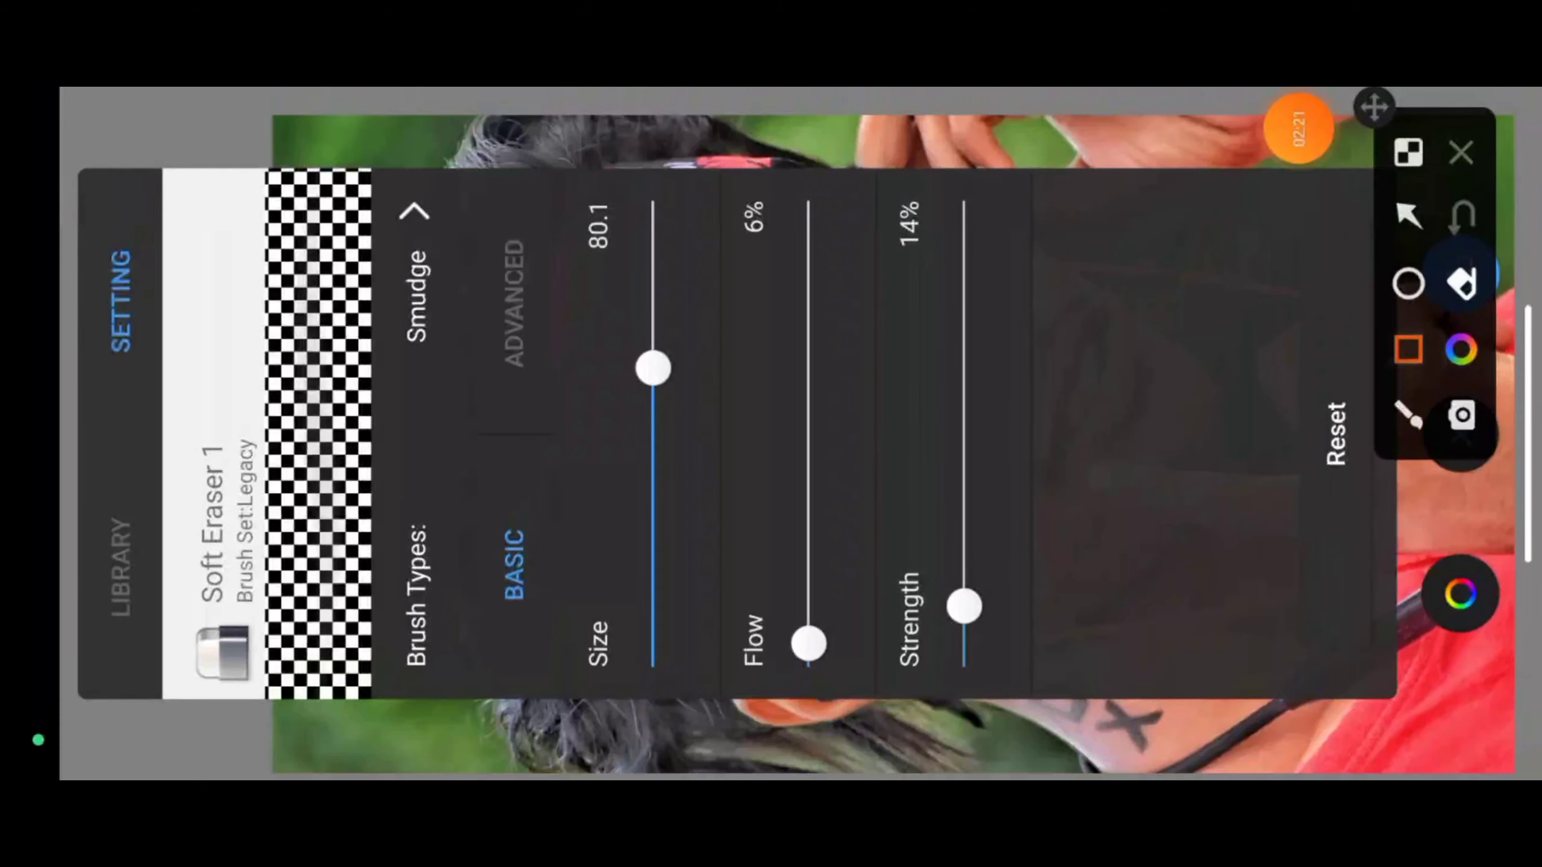
drag(704, 670, 1034, 133)
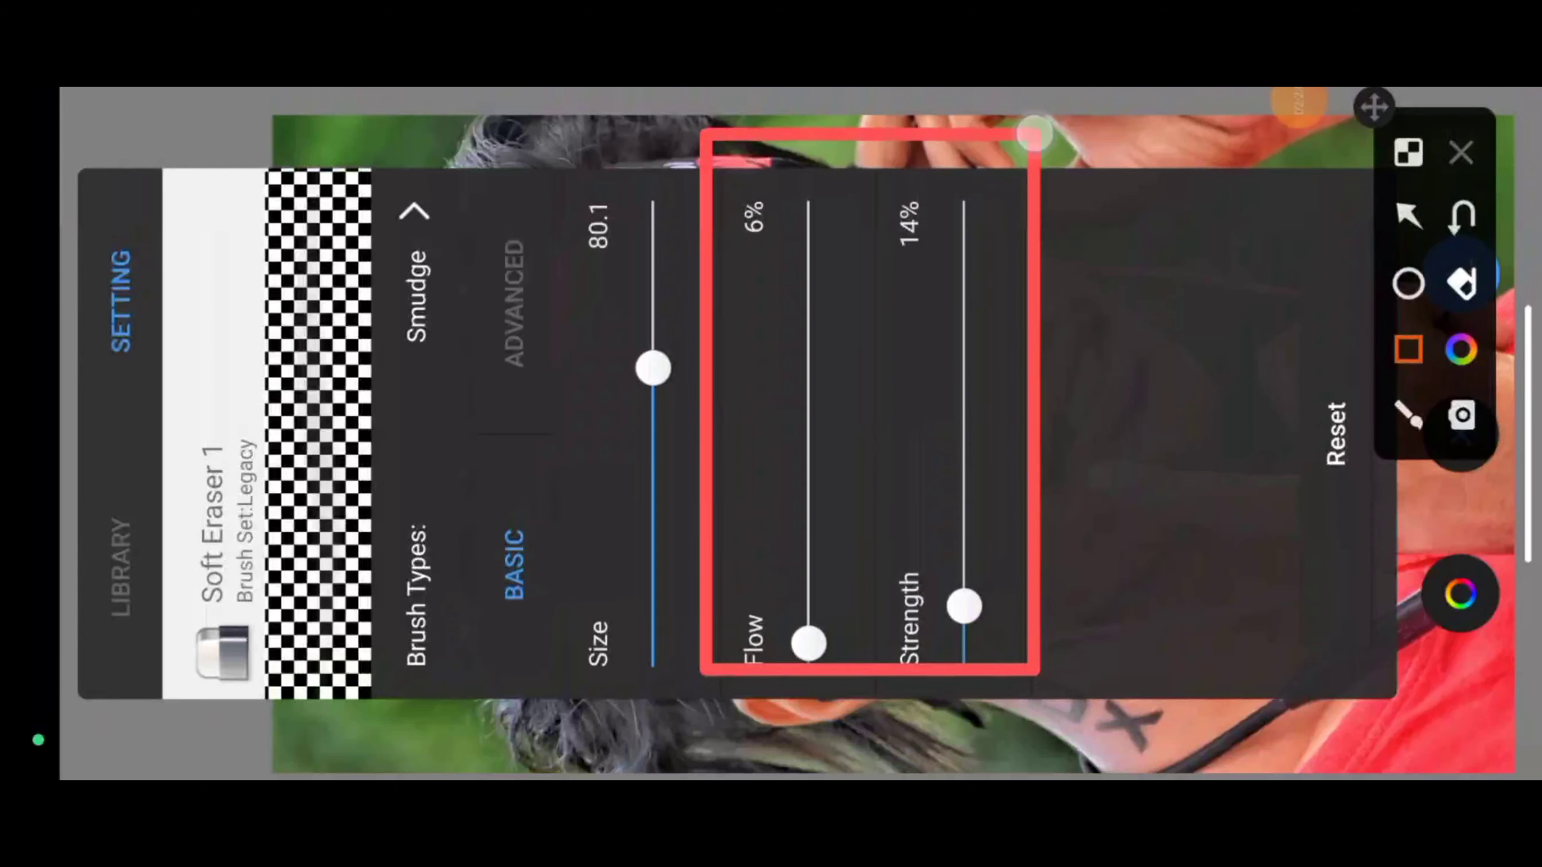
click(1407, 227)
drag(1103, 313, 978, 268)
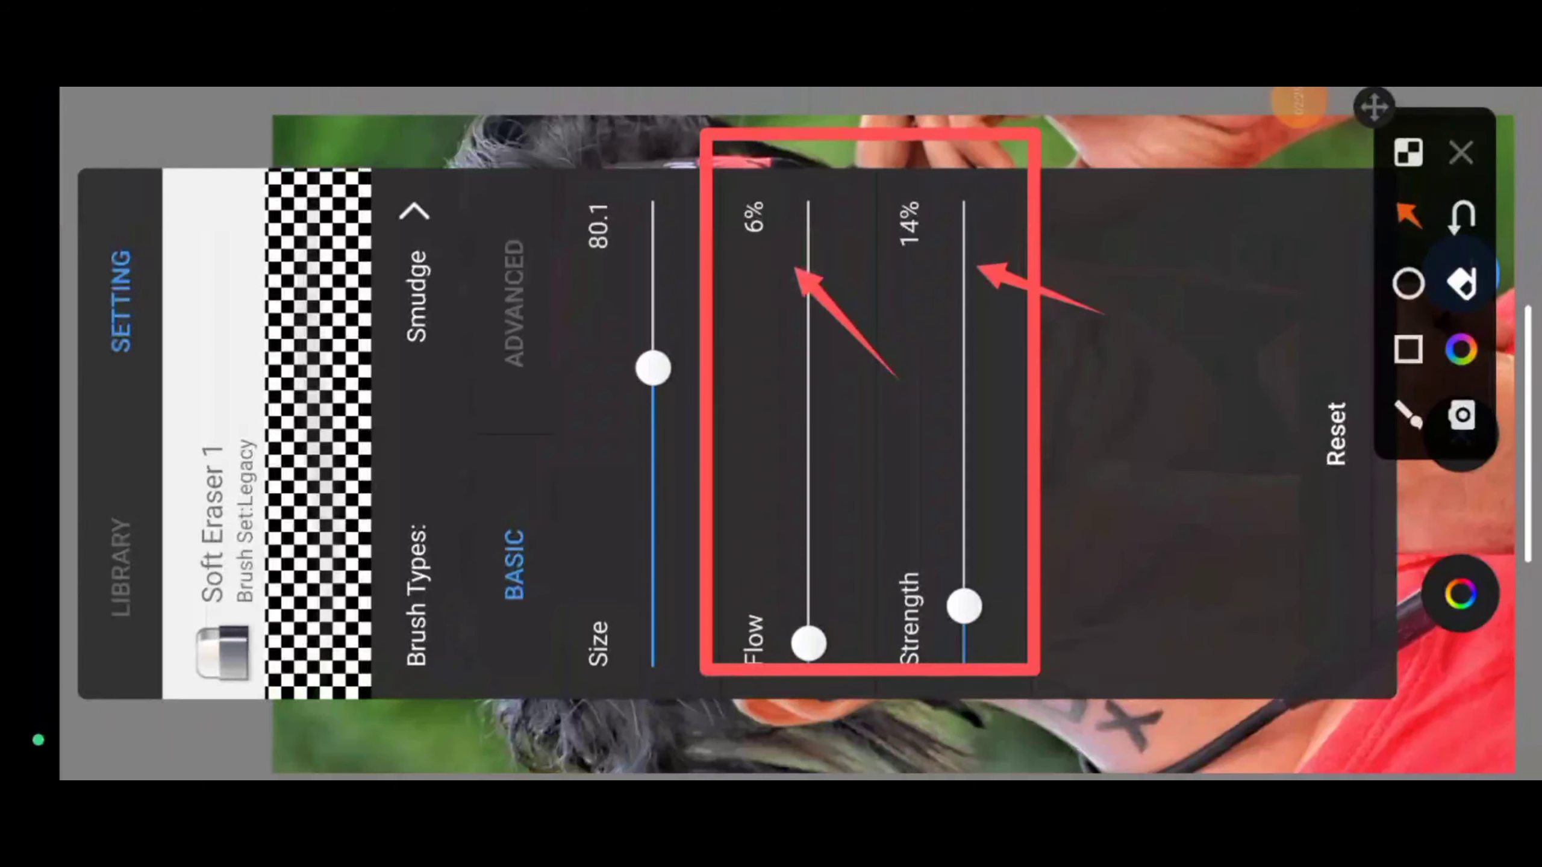
click(1460, 152)
- Smooth the skin over the face, ear and neck with Soft Eraser 1, rotating and zooming as needed
scroll(1068, 435, up, 5)
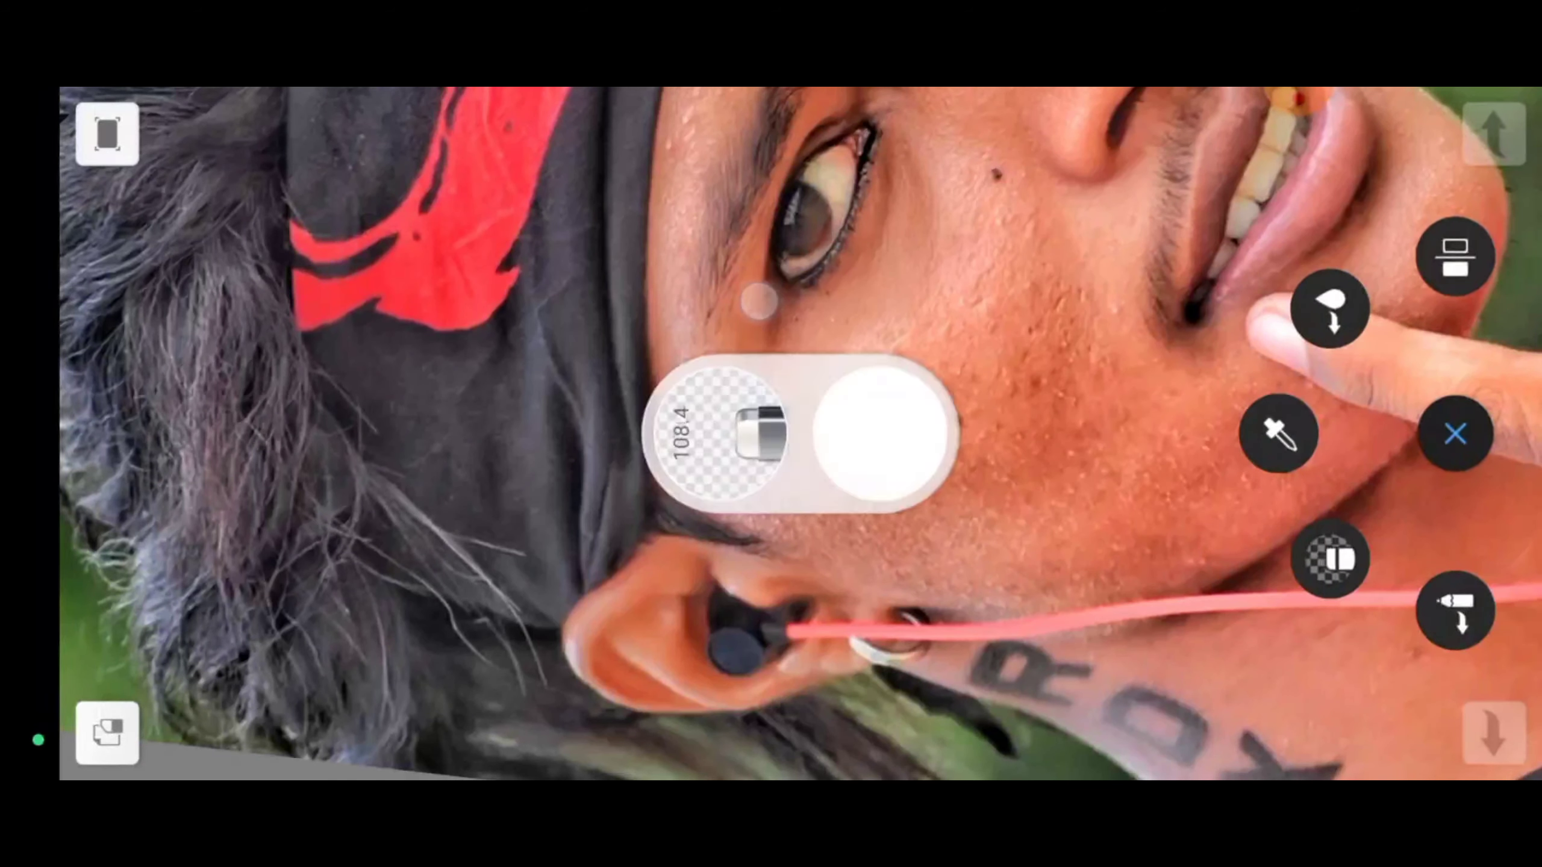
scroll(943, 459, up, 2)
scroll(944, 459, down, 1)
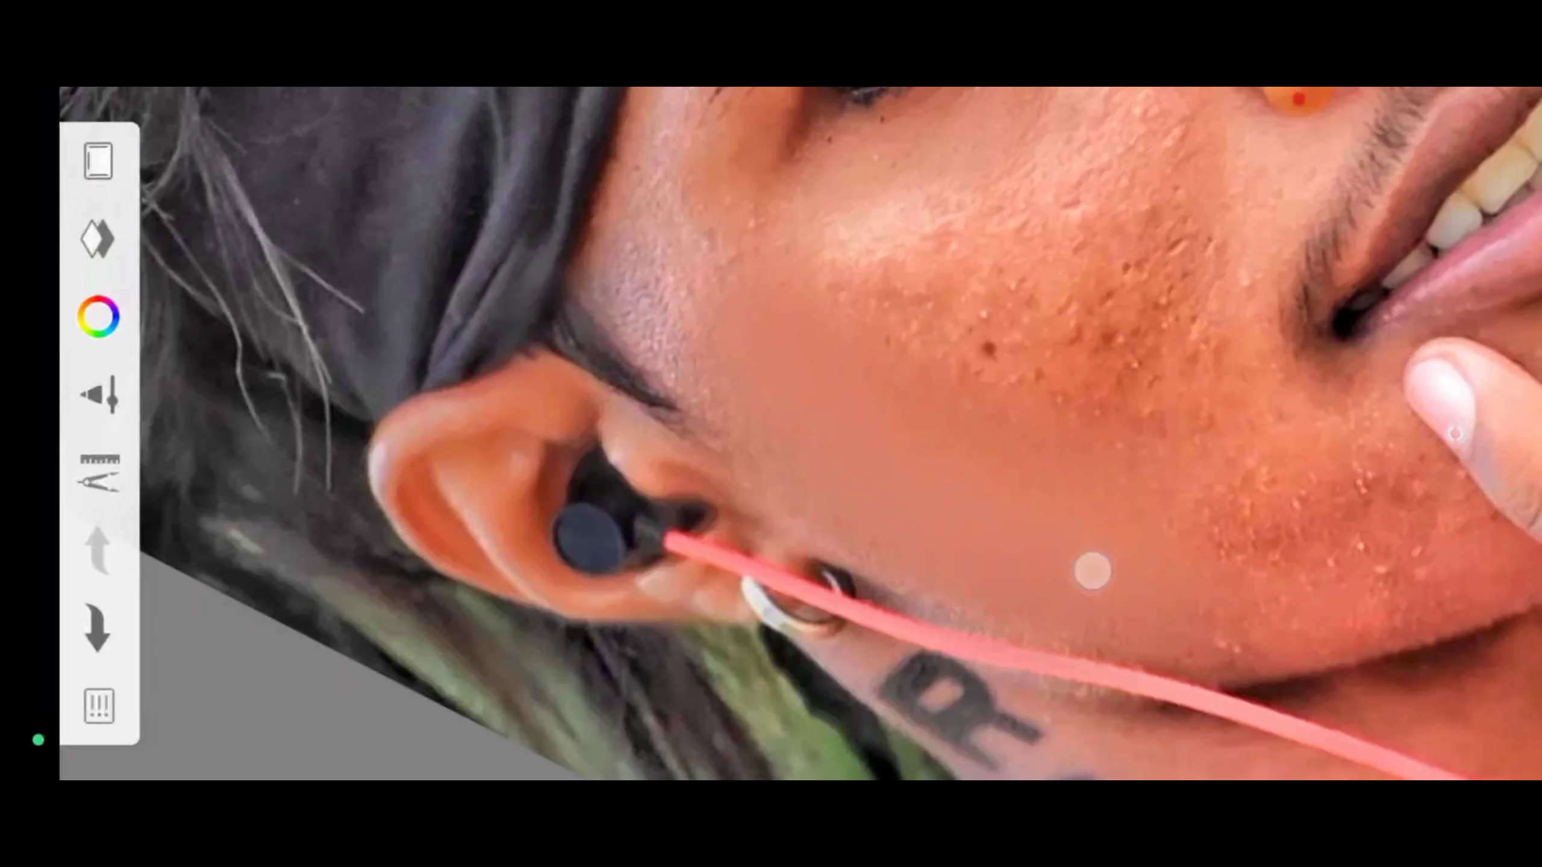
scroll(934, 532, down, 3)
drag(815, 358, 769, 278)
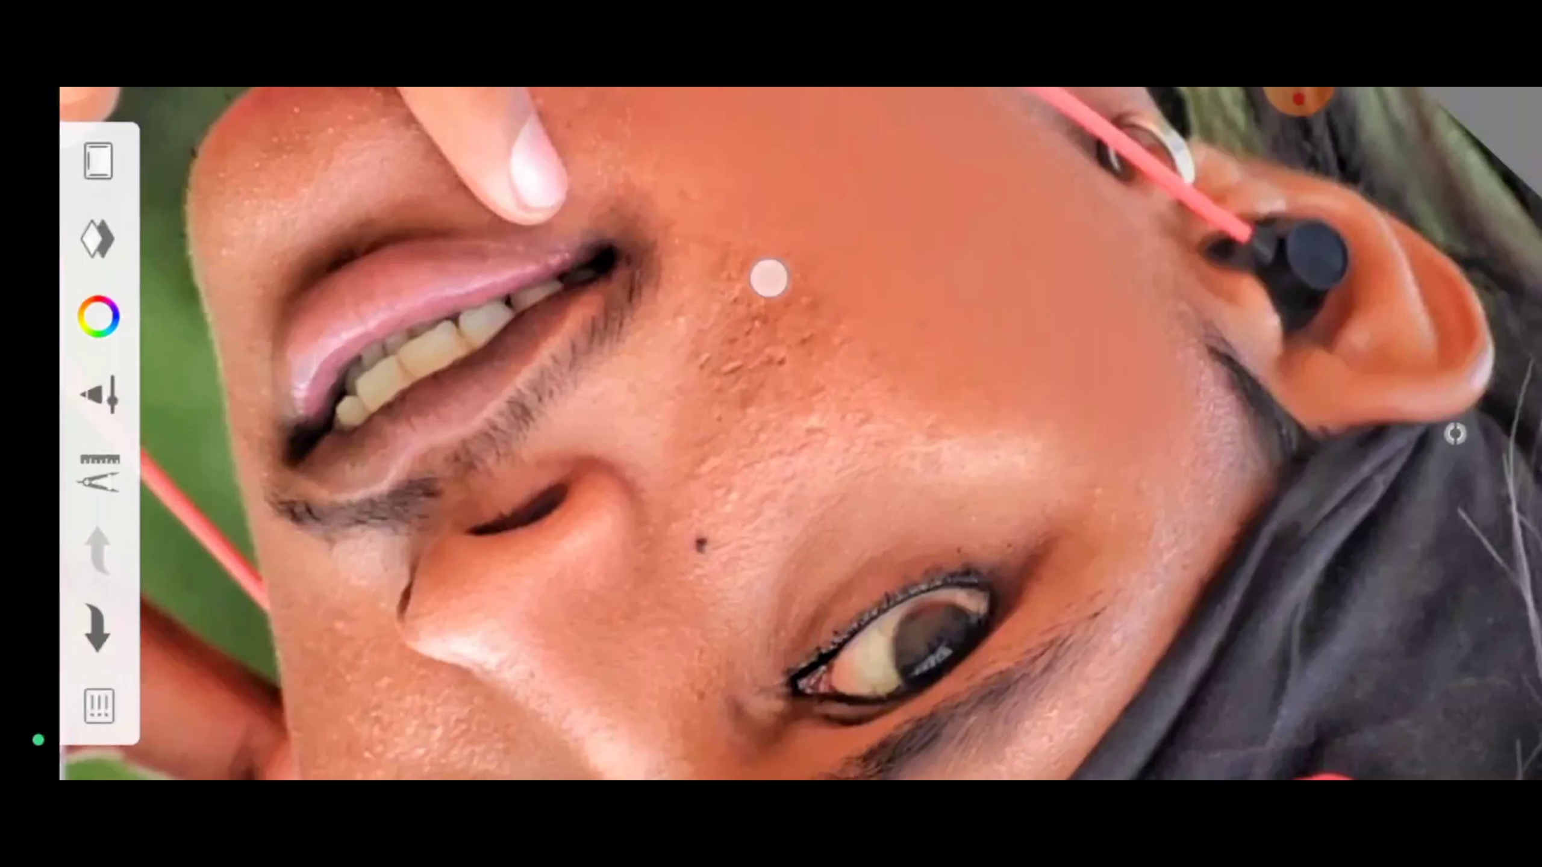
mouse_move(1058, 447)
mouse_down()
mouse_move(975, 279)
mouse_move(781, 531)
mouse_move(1005, 234)
mouse_move(712, 382)
mouse_up()
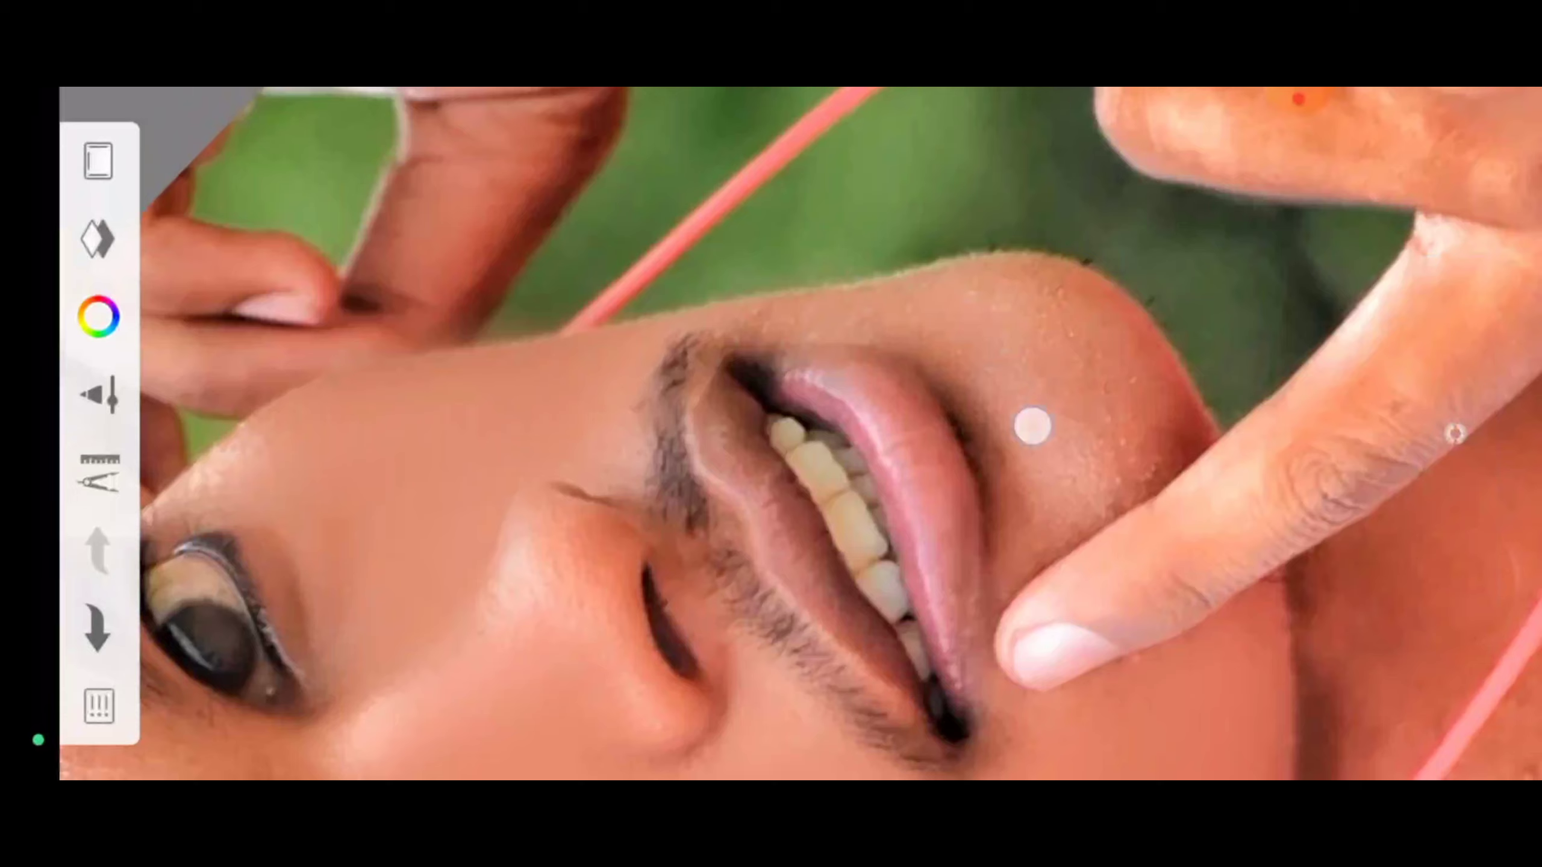
mouse_move(687, 311)
mouse_down()
mouse_move(1100, 313)
mouse_move(995, 314)
mouse_move(919, 423)
mouse_move(929, 251)
mouse_move(981, 411)
mouse_move(1032, 437)
mouse_up()
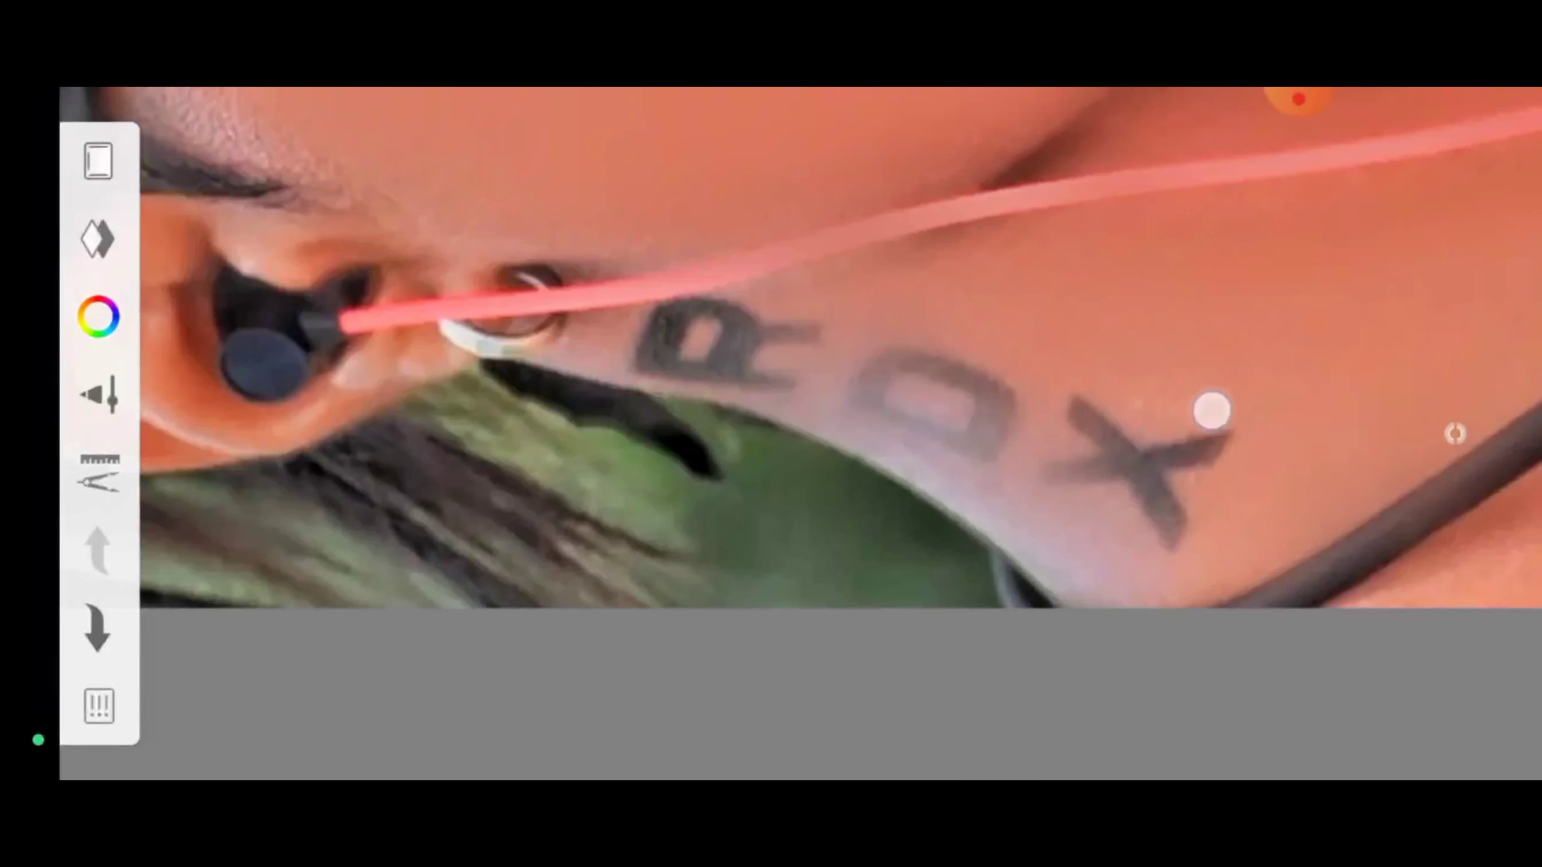
mouse_move(1212, 410)
mouse_down()
mouse_move(944, 629)
mouse_move(946, 526)
mouse_move(585, 269)
mouse_up()
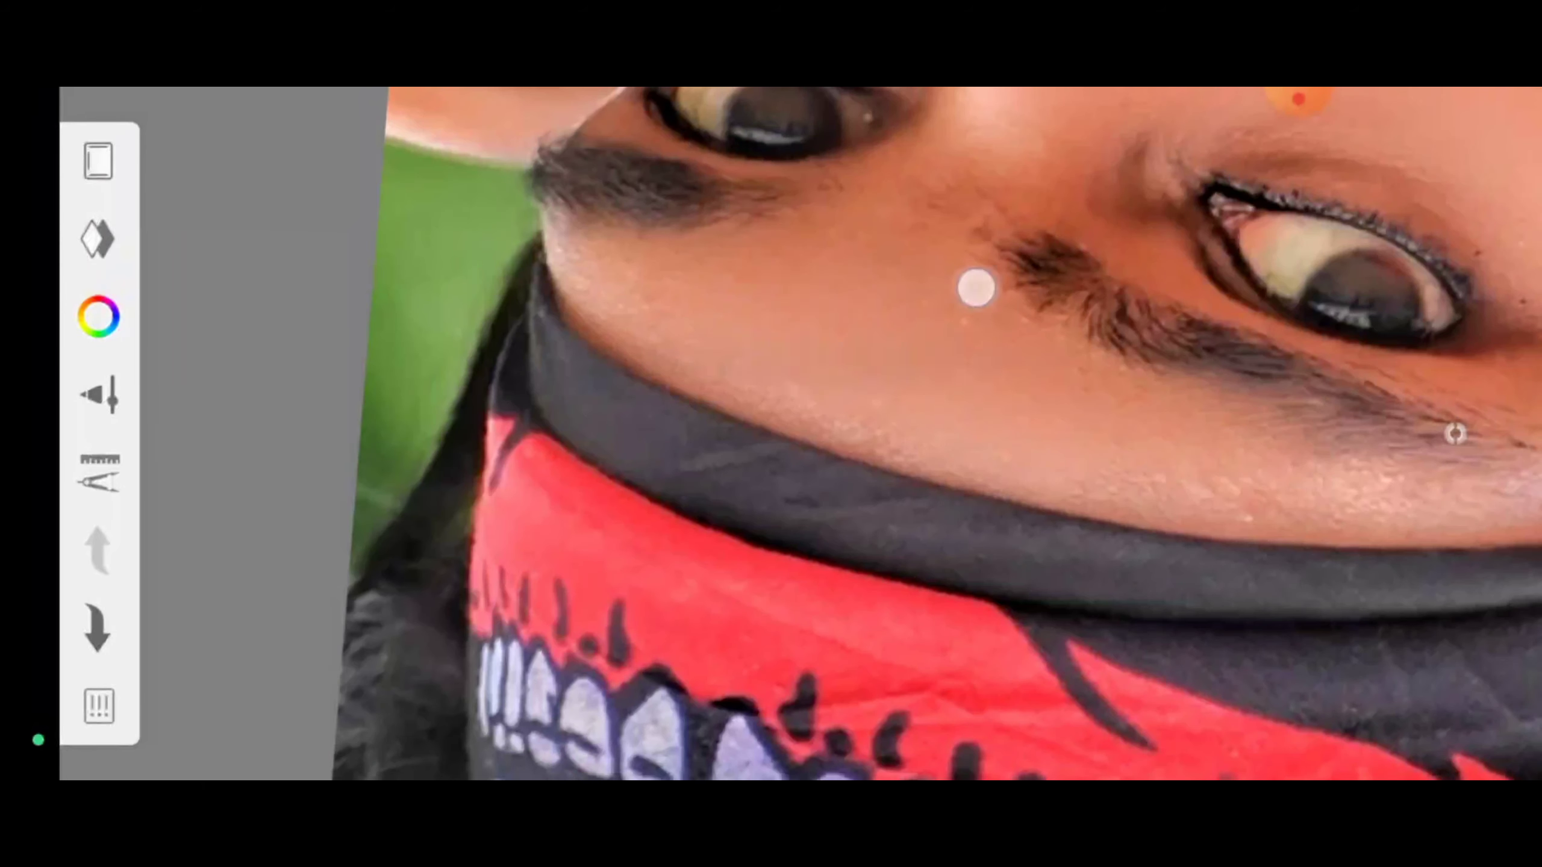
mouse_move(978, 286)
mouse_down()
mouse_move(899, 202)
mouse_move(1091, 251)
mouse_move(1091, 437)
mouse_up()
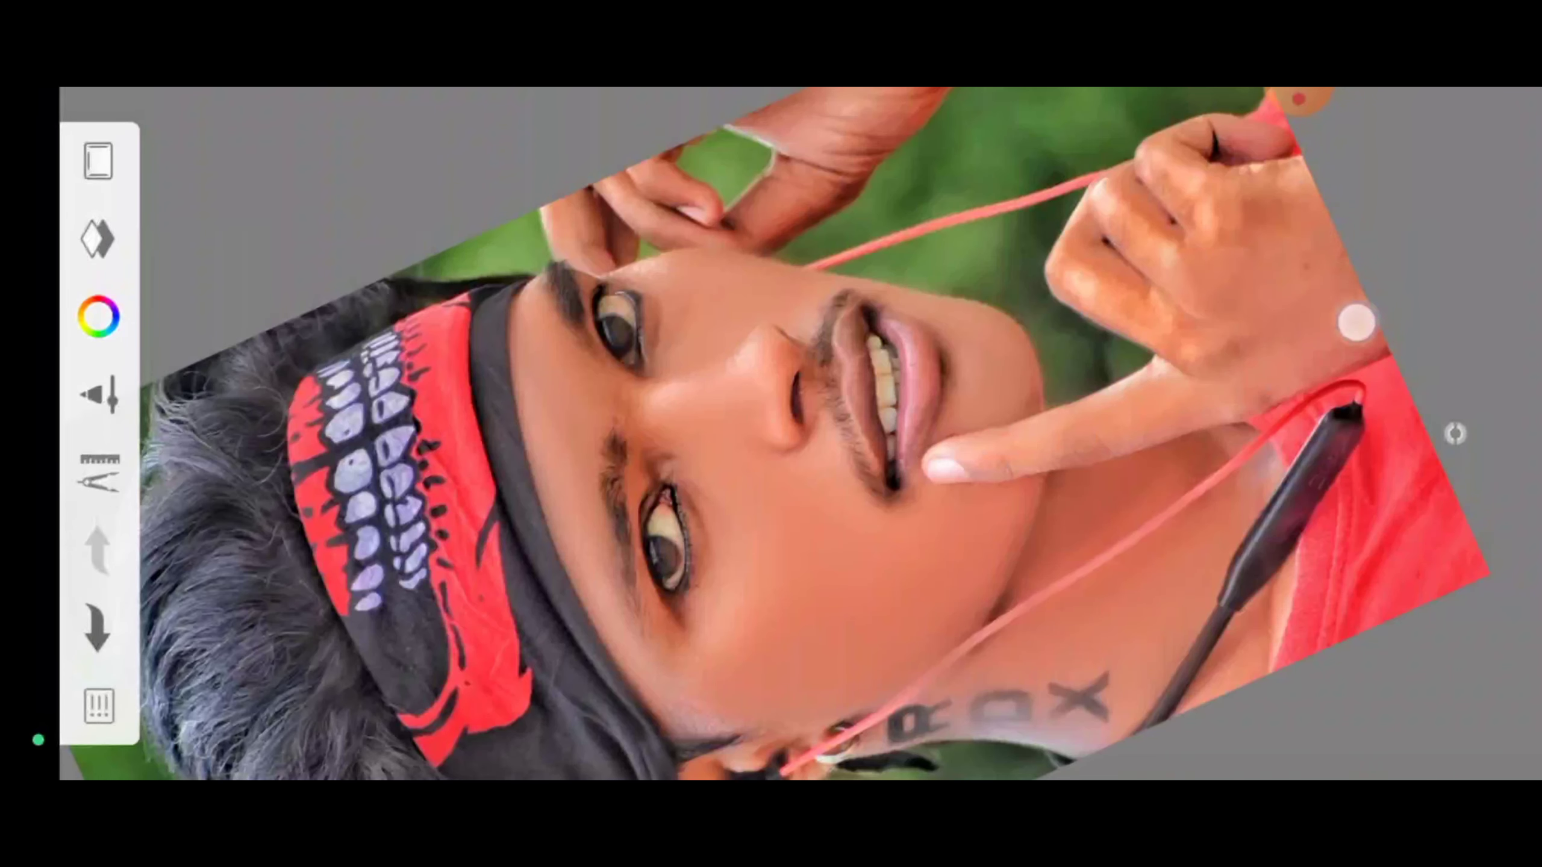
drag(1015, 586, 888, 629)
- Save the current sketch when leaving to the Gallery
click(1299, 118)
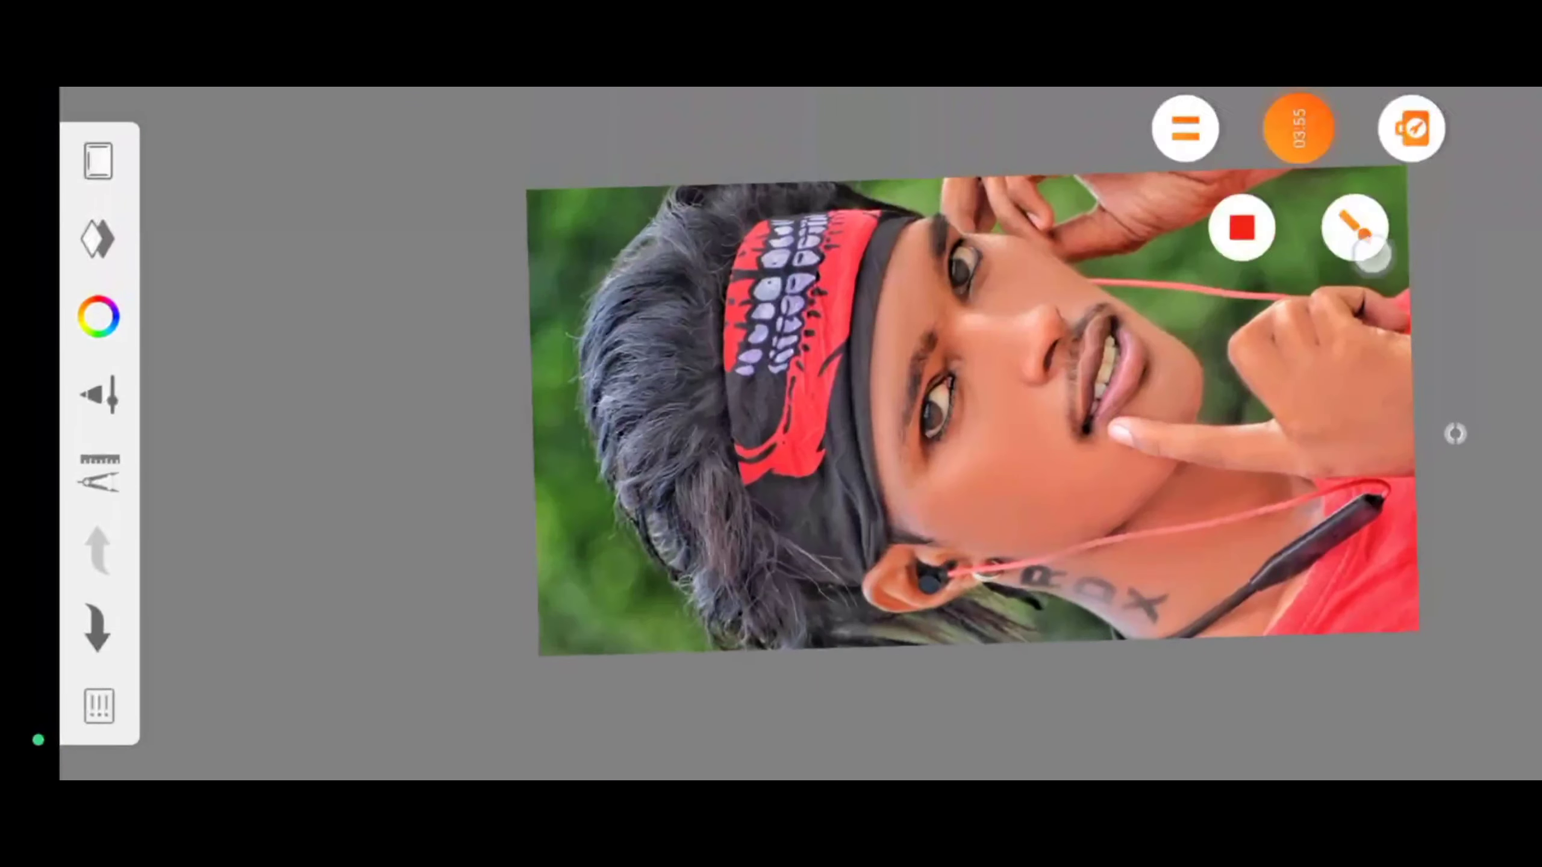
click(1352, 221)
mouse_move(611, 710)
mouse_down()
mouse_move(775, 602)
mouse_move(1284, 120)
mouse_move(1329, 104)
mouse_up()
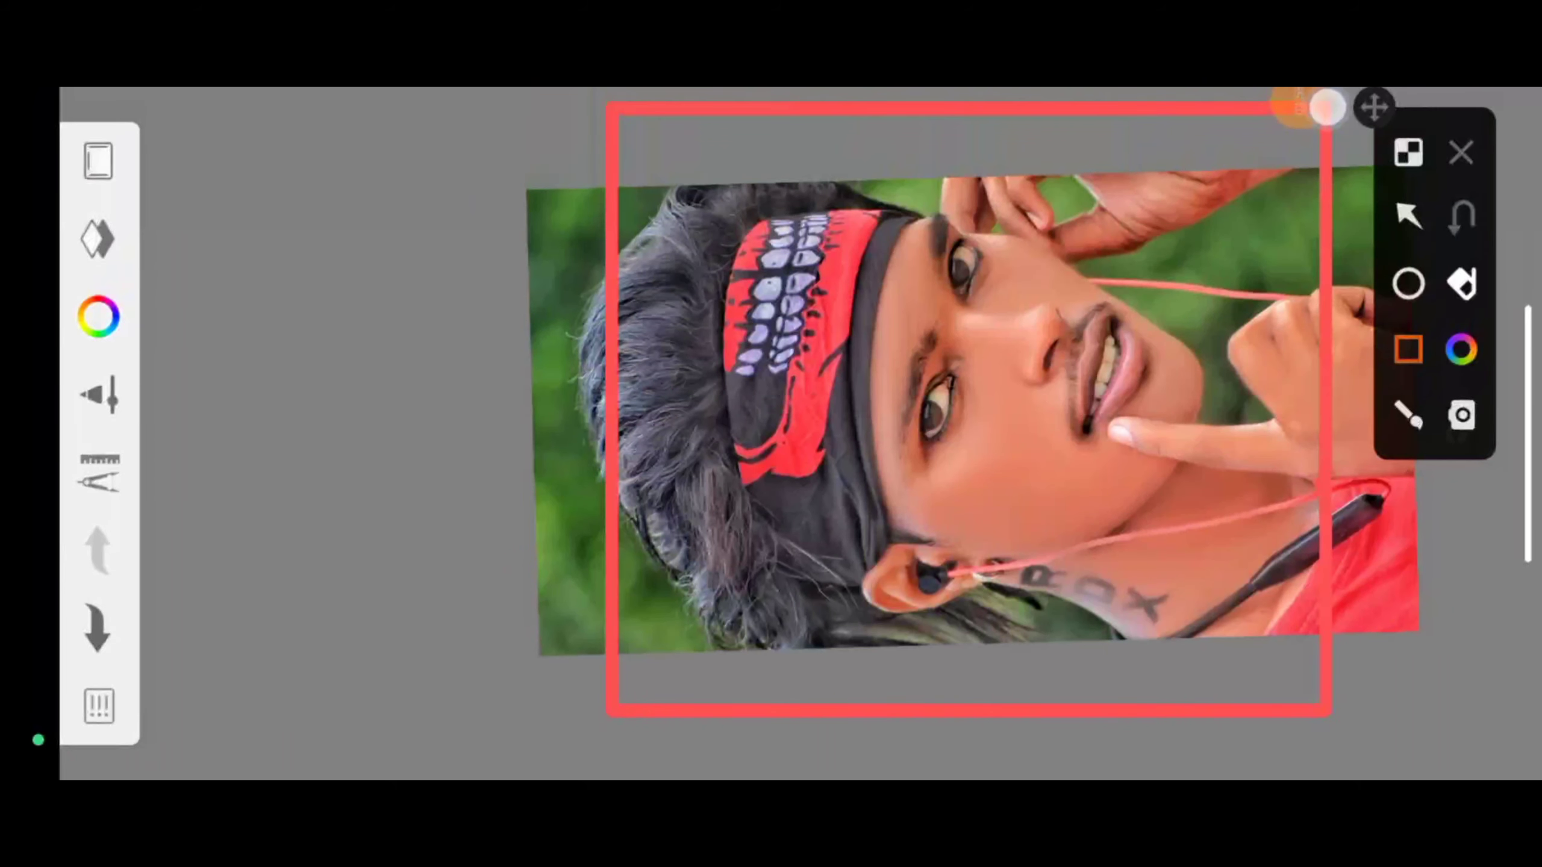
click(1414, 218)
drag(1139, 544, 1044, 471)
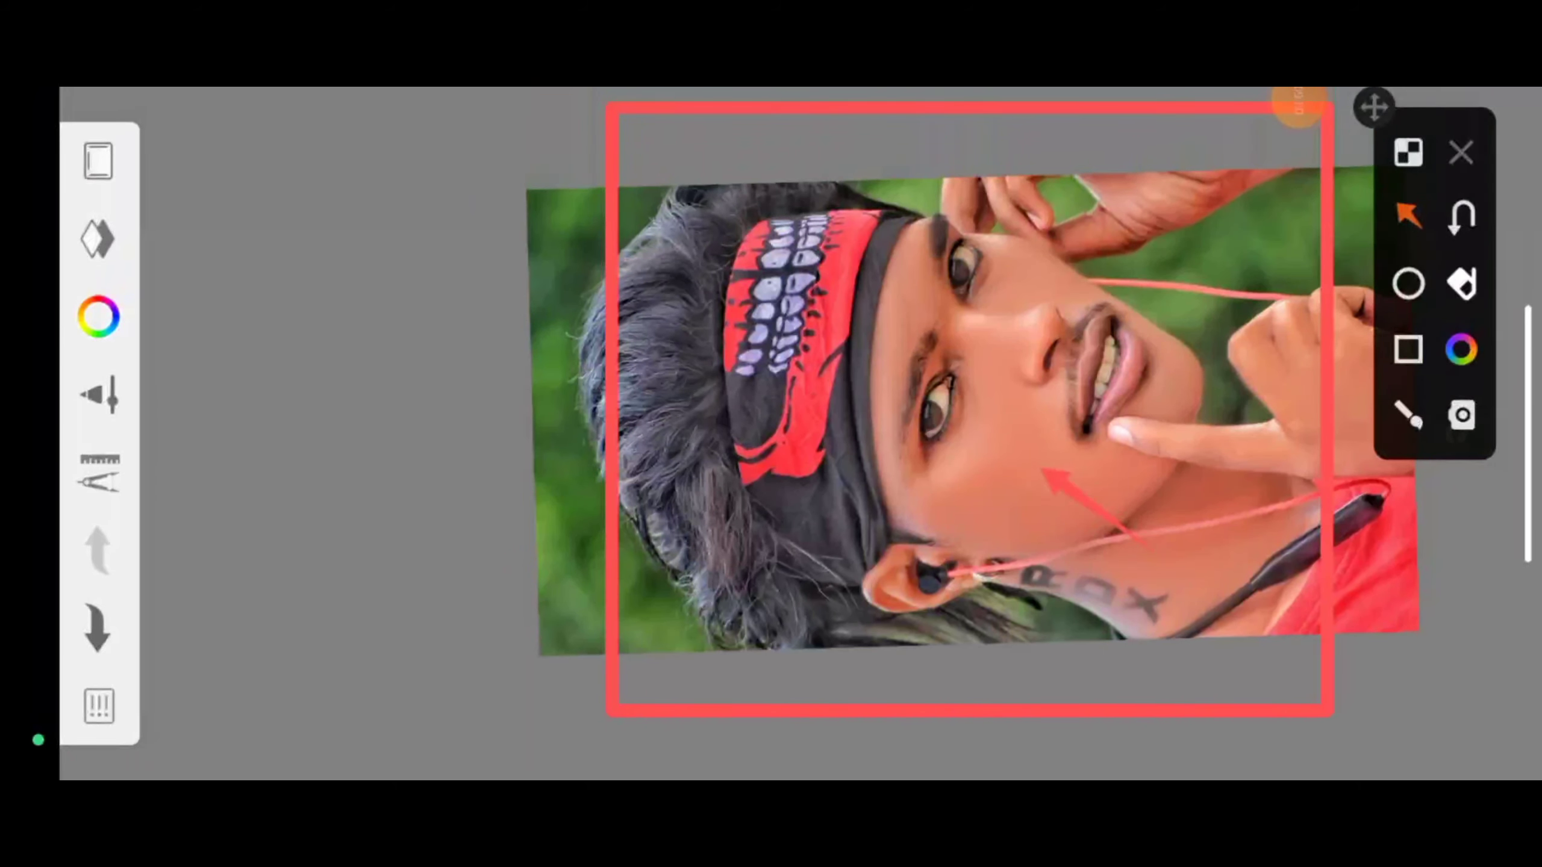
click(1460, 152)
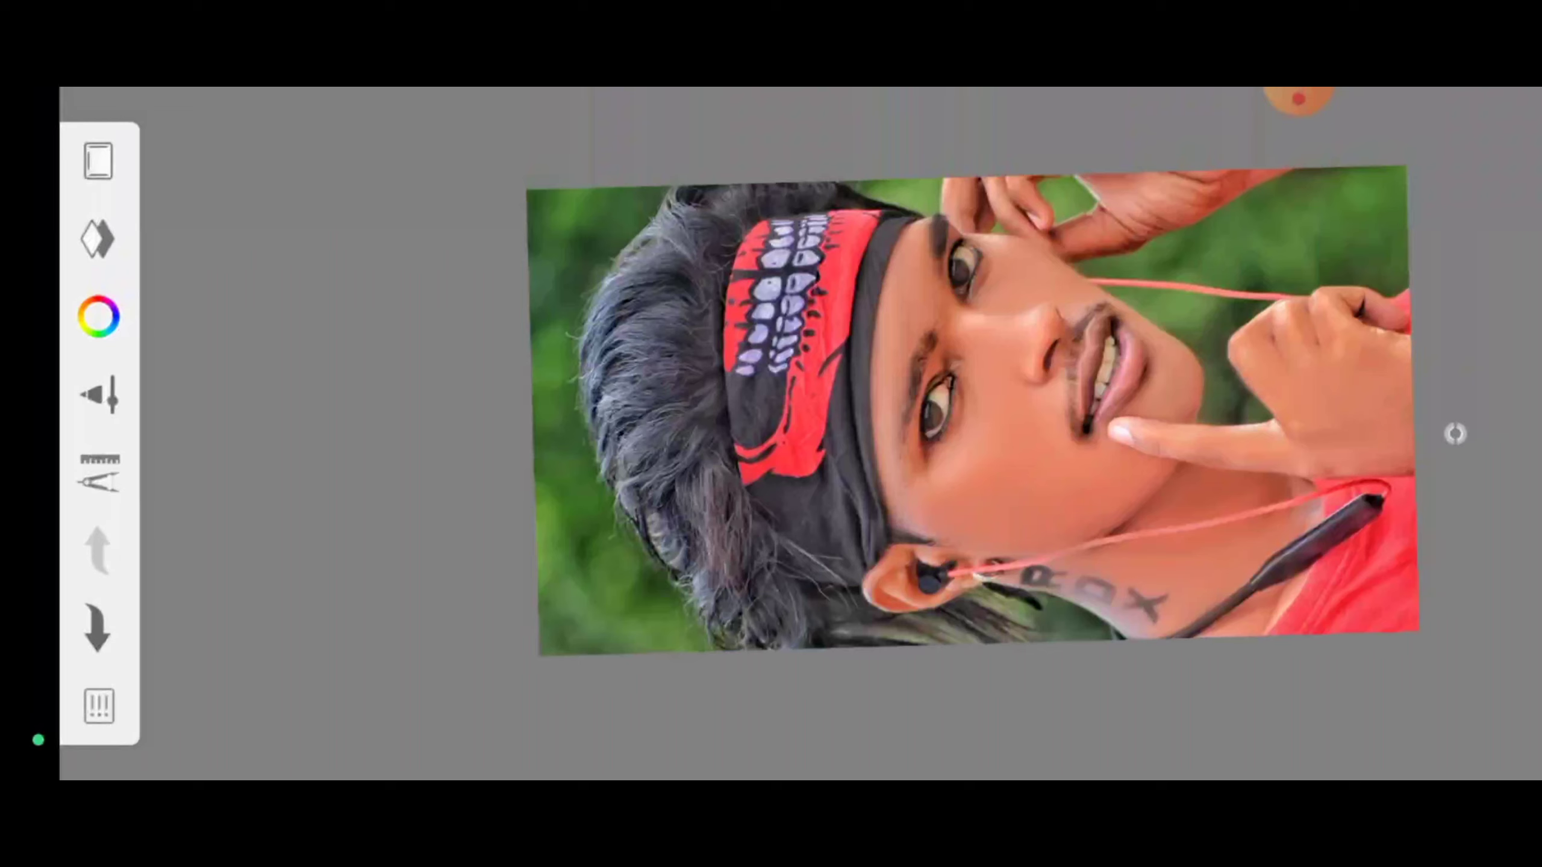
click(99, 706)
click(741, 315)
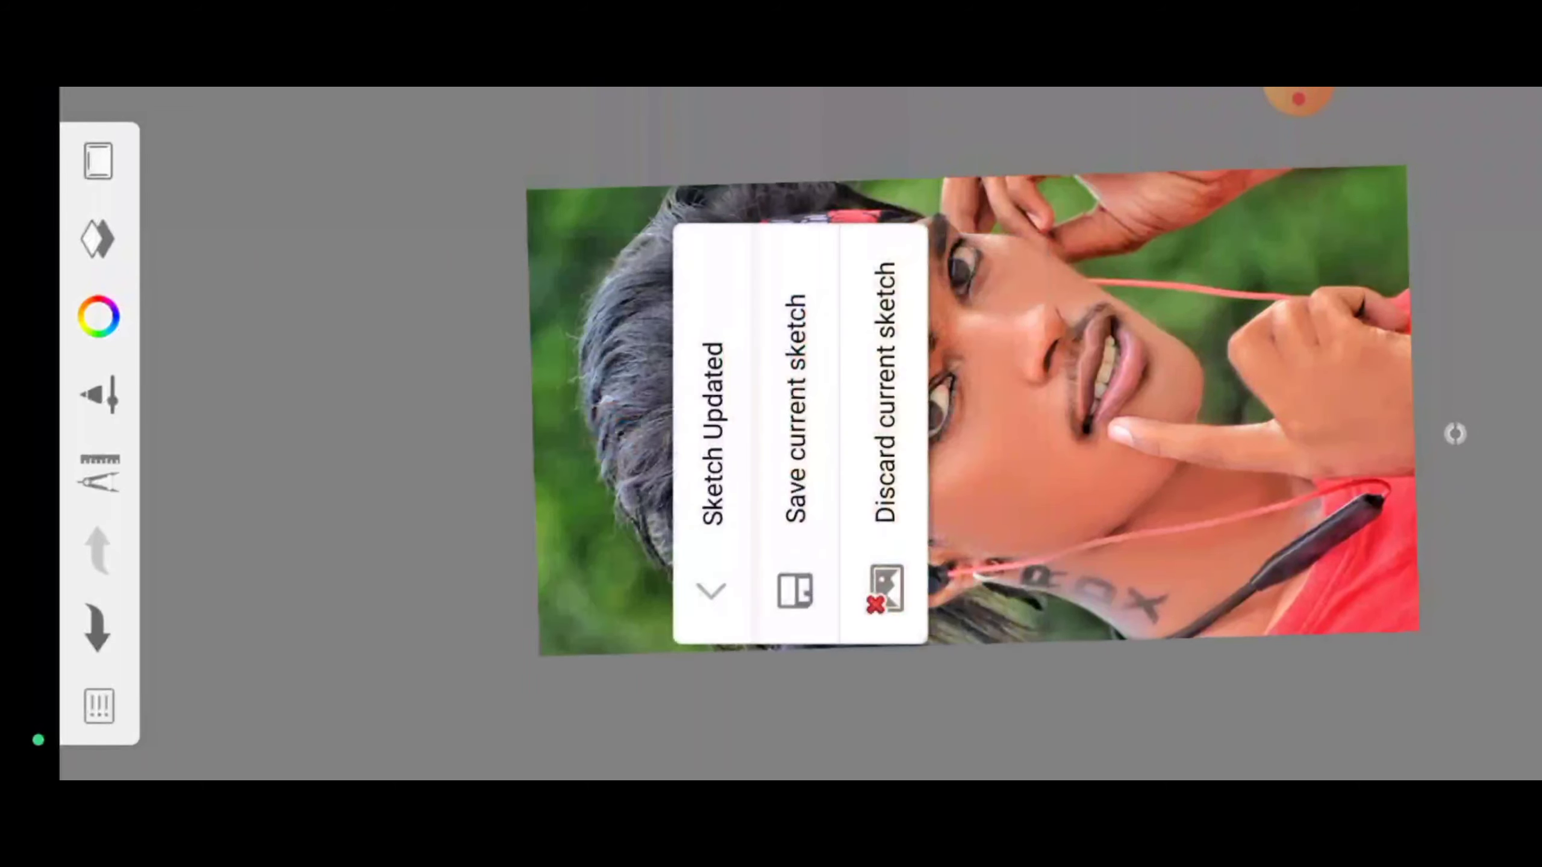
click(795, 401)
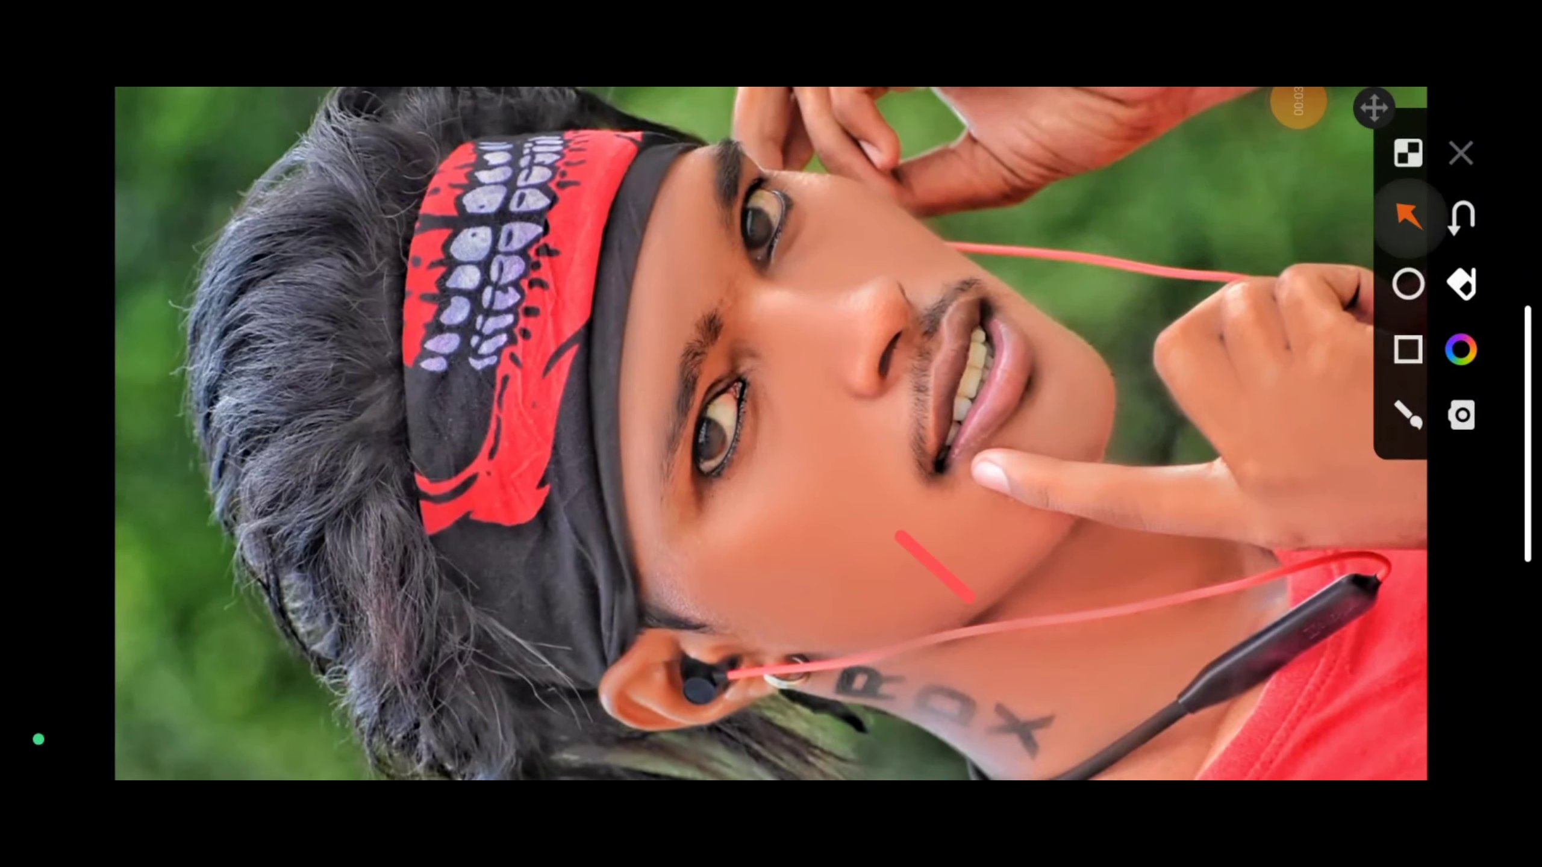
- Bring up the share options for the saved portrait
click(1032, 596)
click(1461, 218)
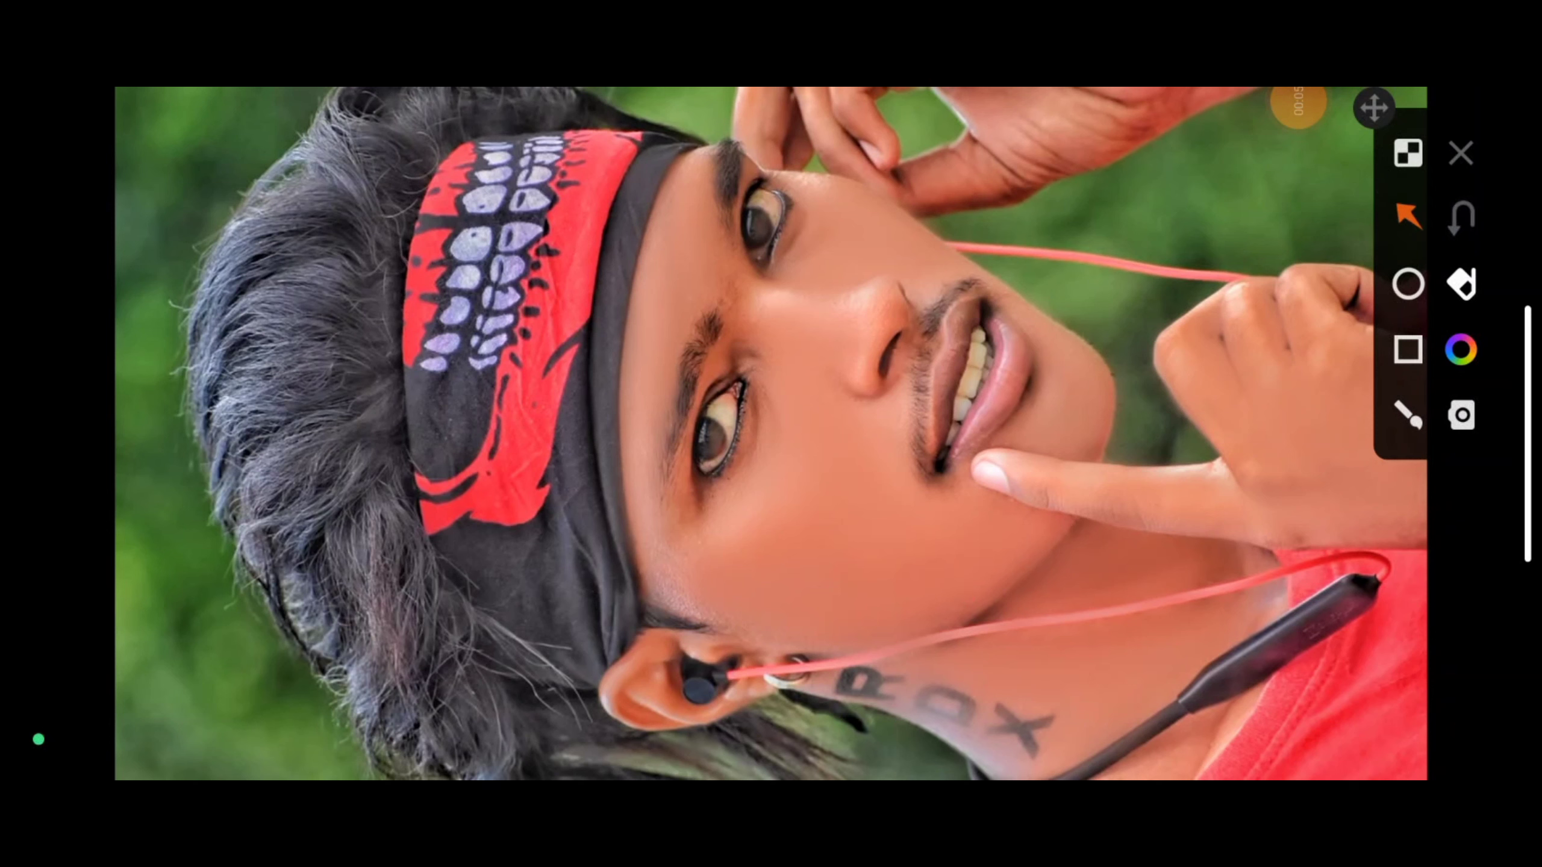
drag(949, 572, 865, 513)
drag(995, 238, 889, 242)
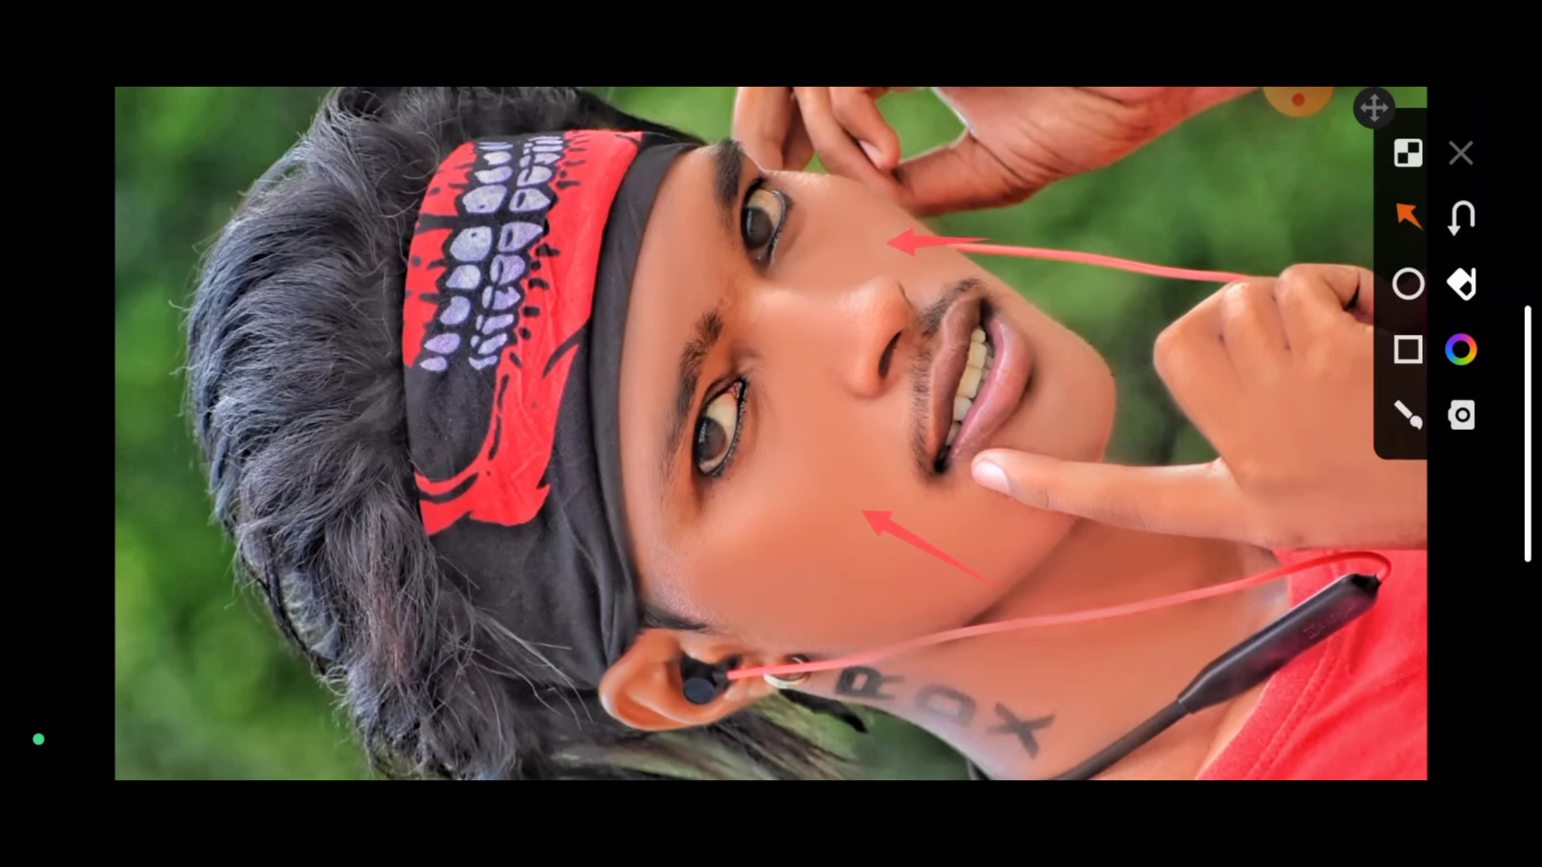
click(1461, 154)
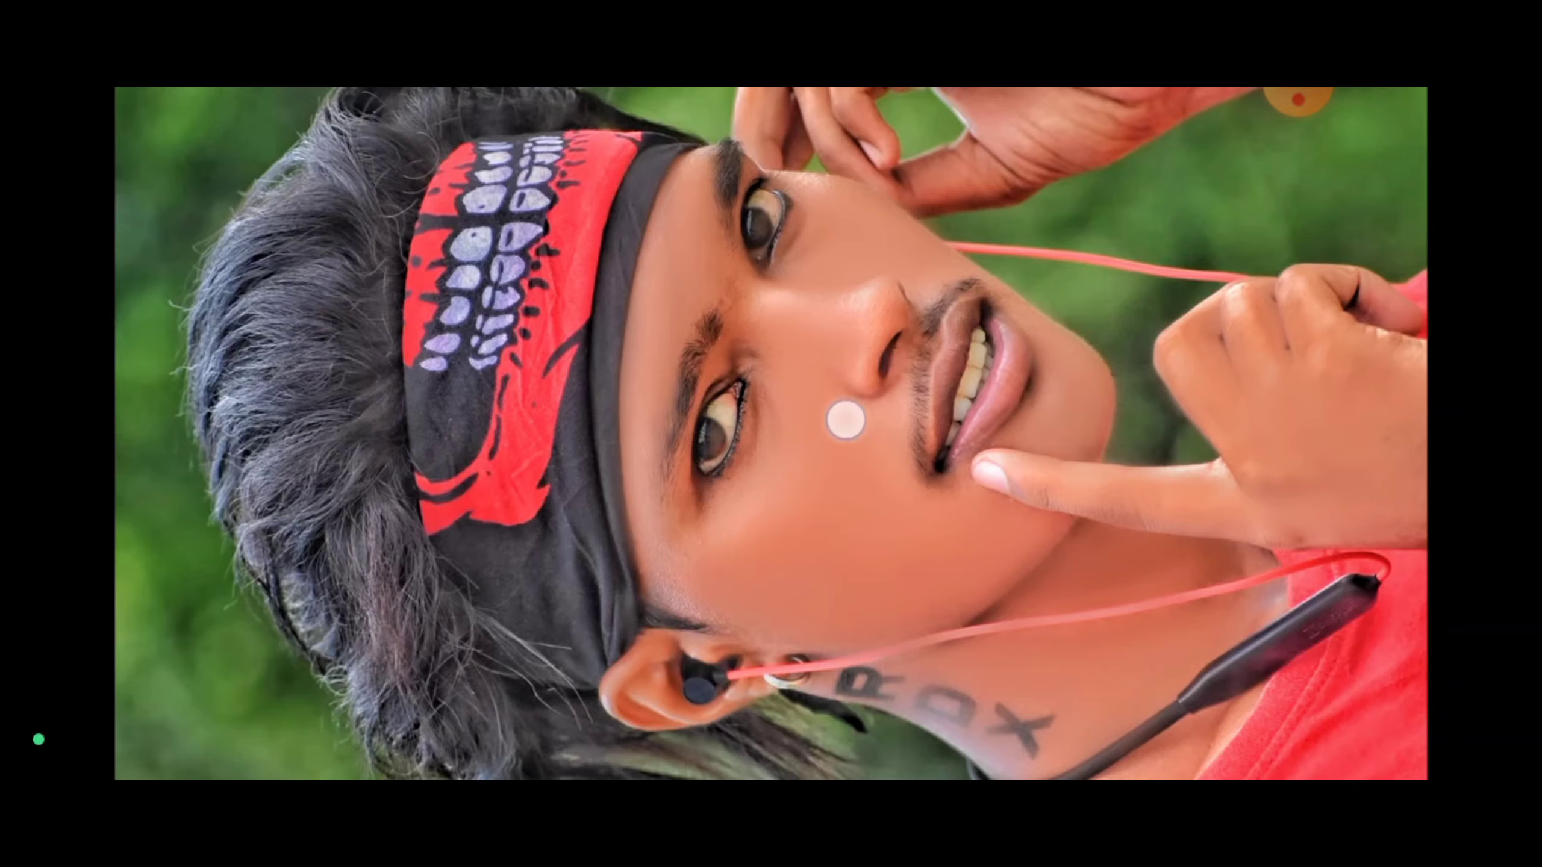
click(846, 419)
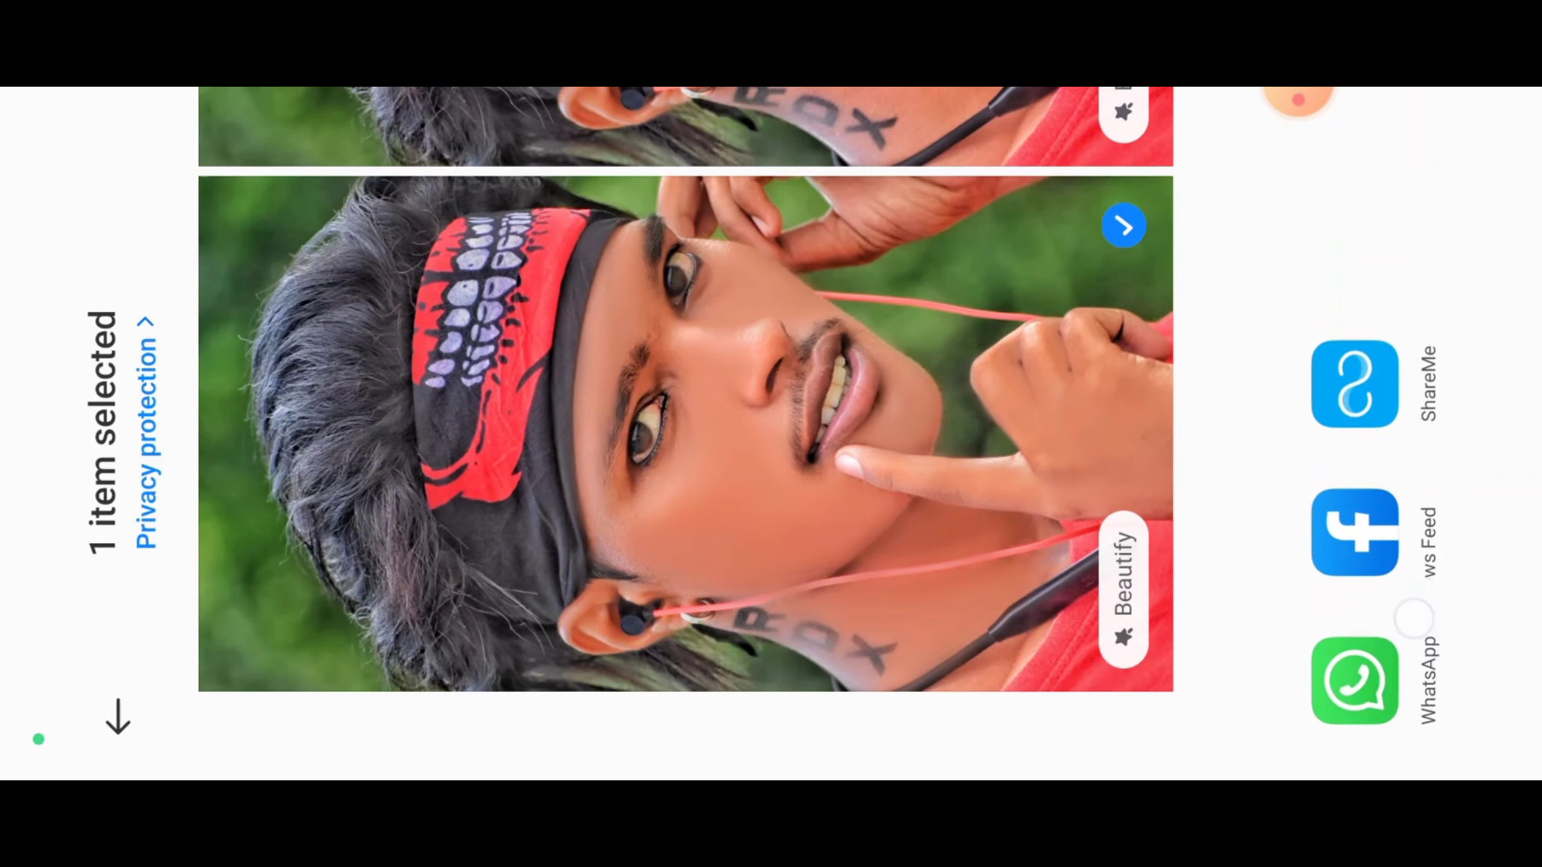
- Send the portrait from the share sheet to Hypic for editing
drag(1428, 647, 1395, 225)
click(1355, 563)
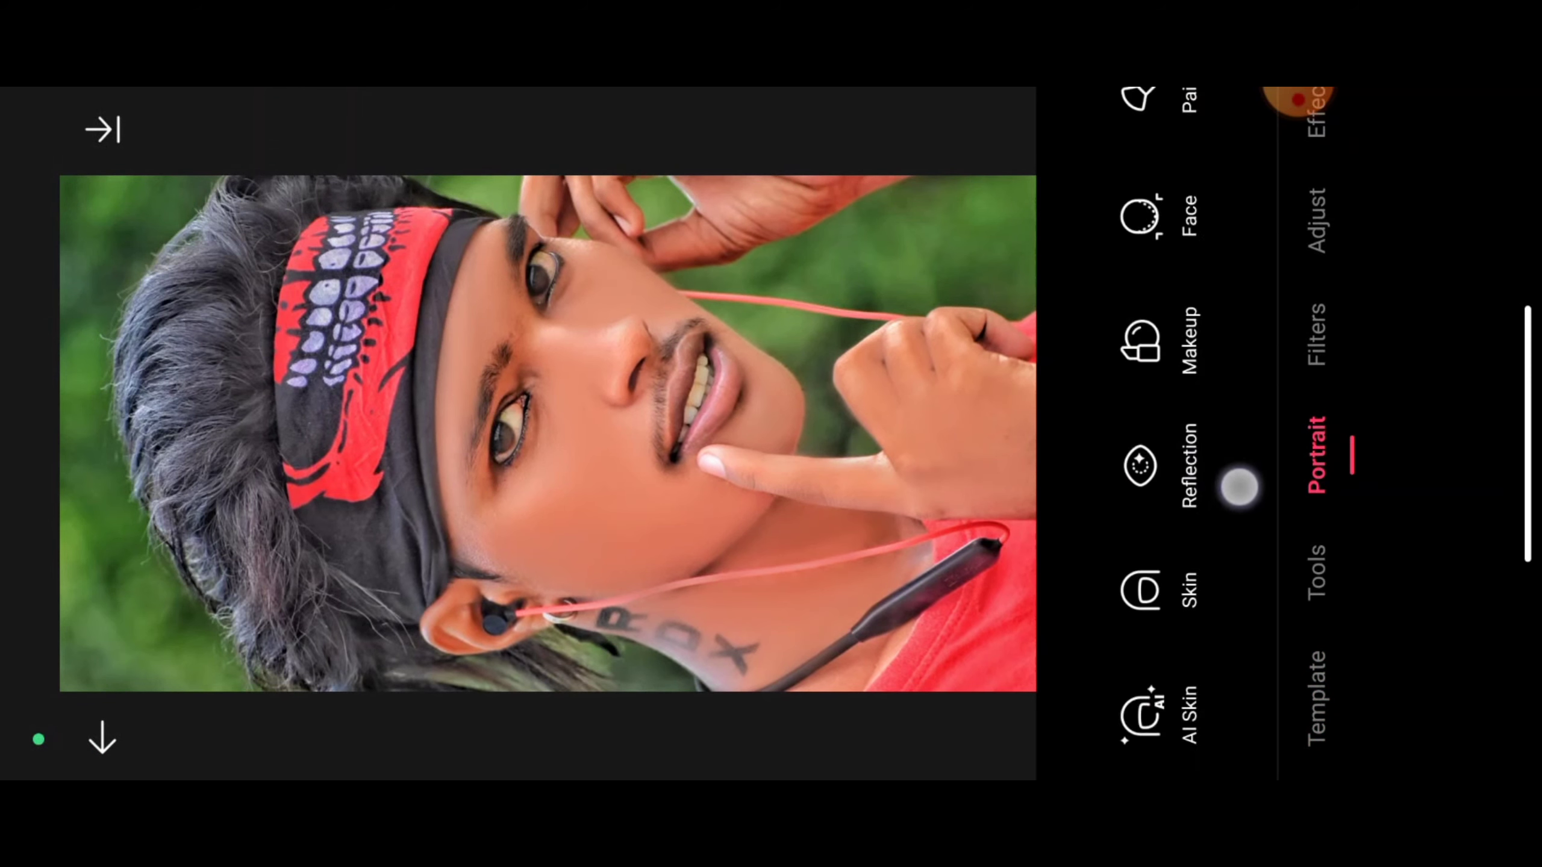
- Open Hypic's HSL colour adjustments from the Adjust tools
drag(1235, 503, 1235, 539)
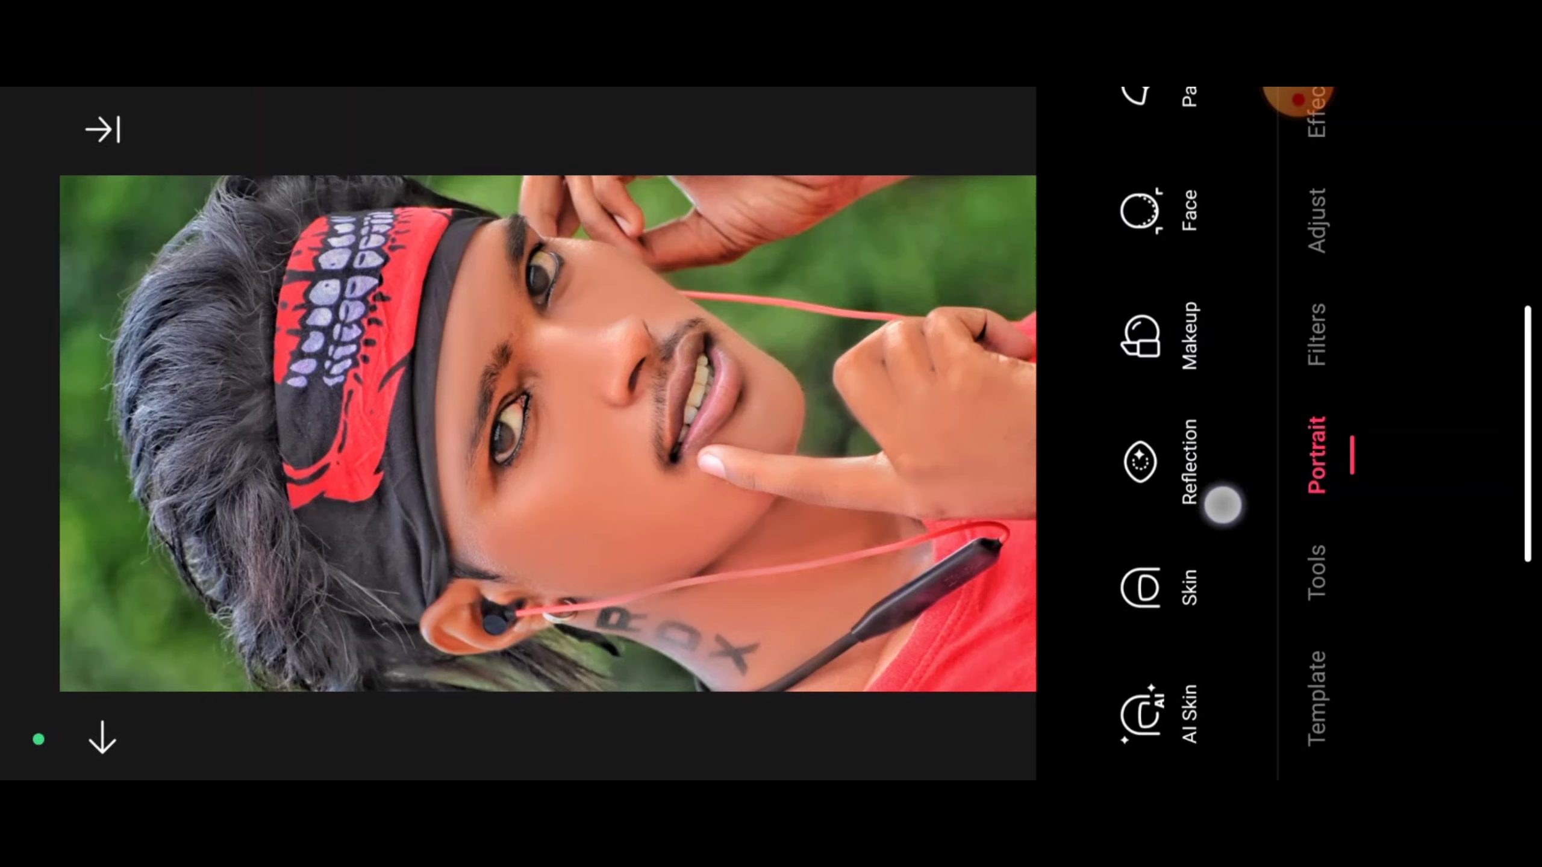
drag(1201, 381, 1214, 206)
drag(1331, 320, 1418, 704)
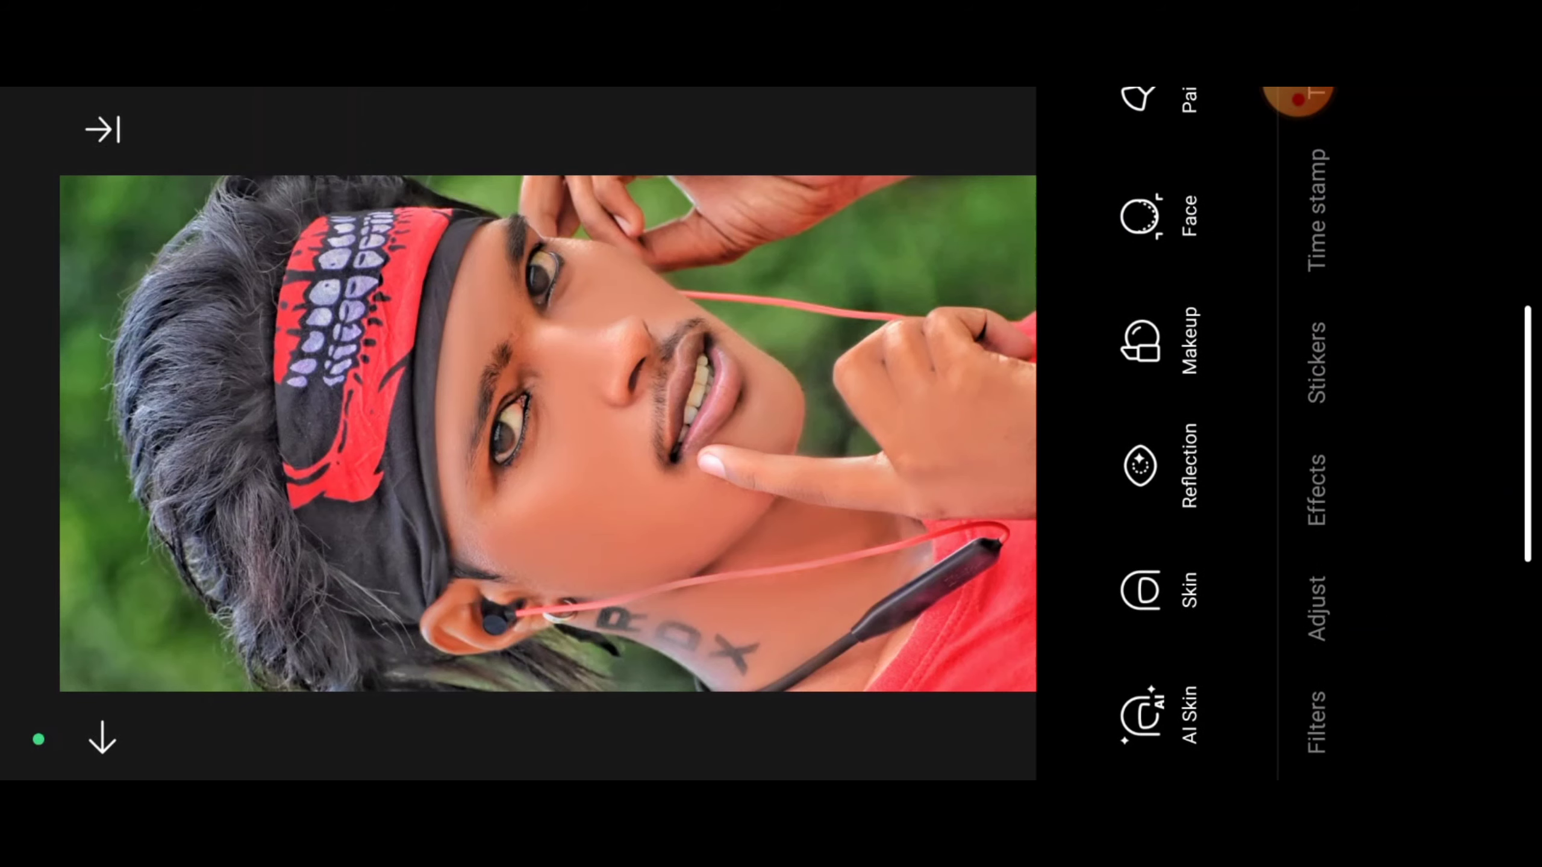
click(1316, 607)
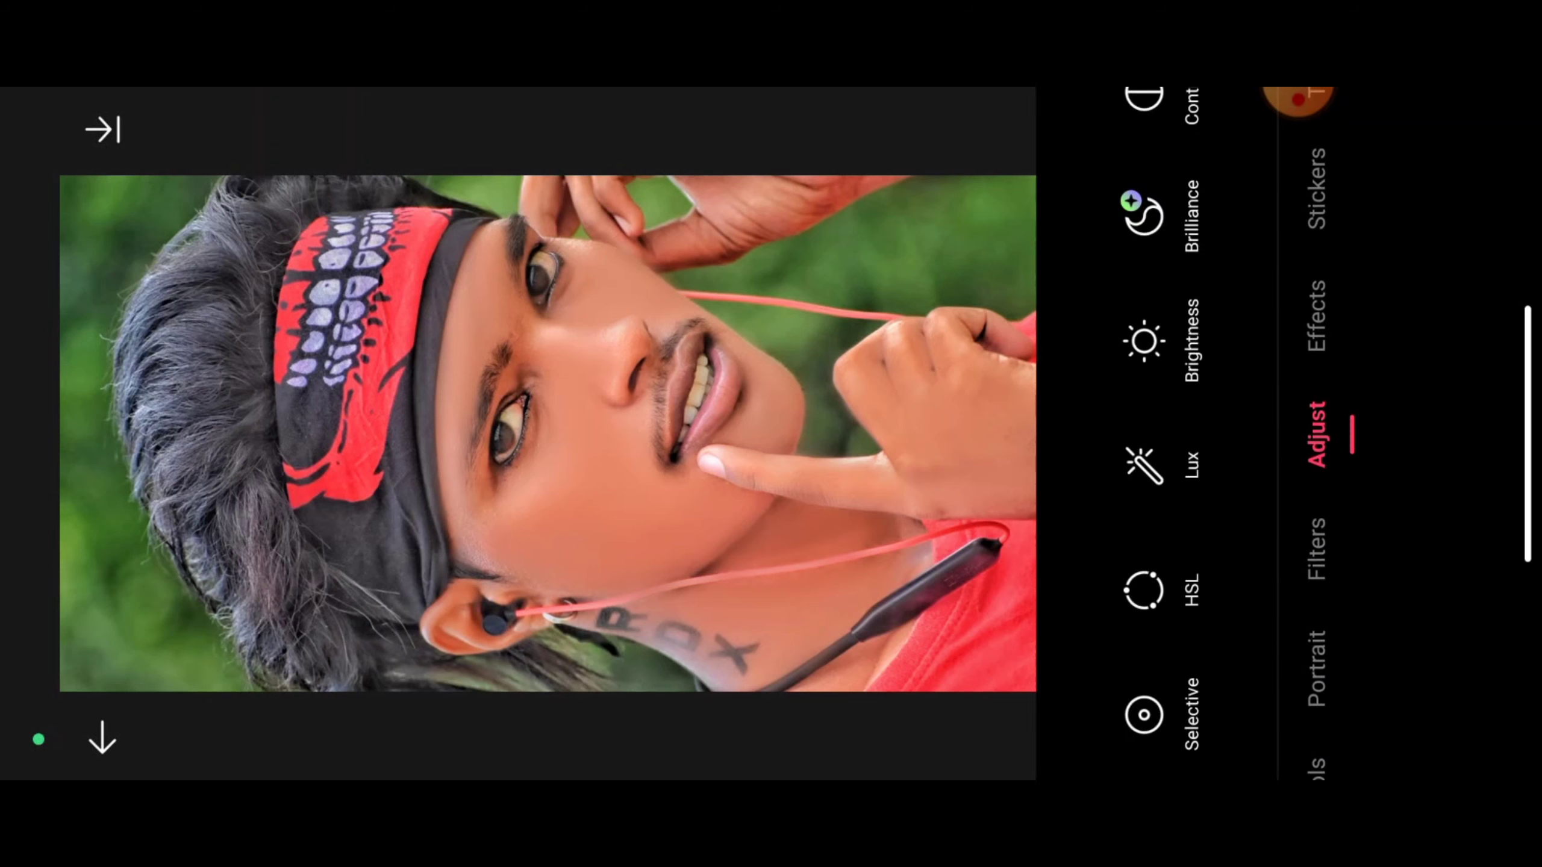
drag(1187, 297, 1187, 161)
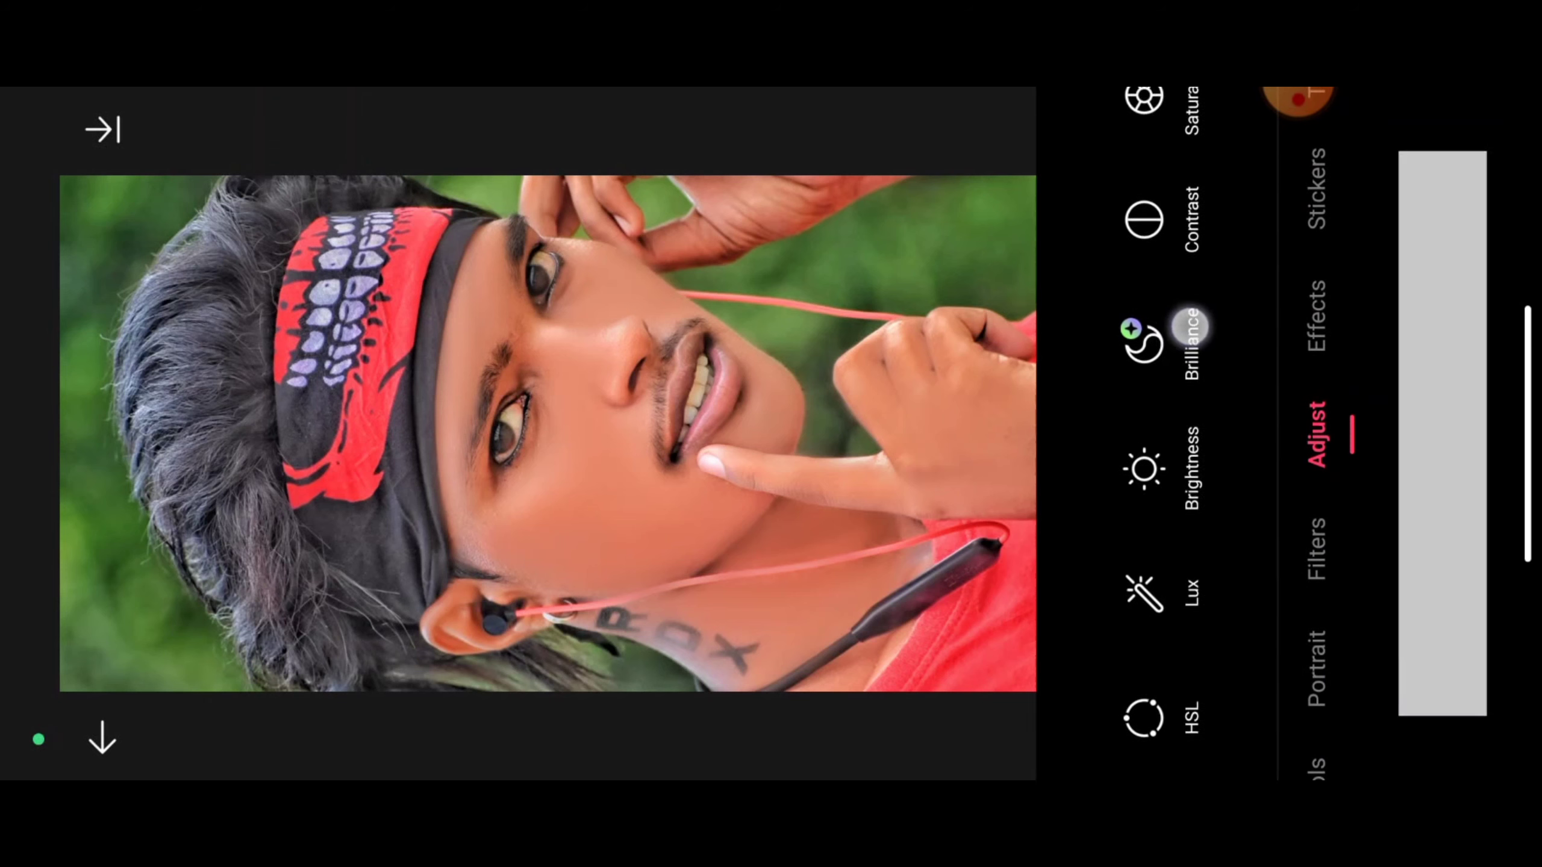
click(1160, 585)
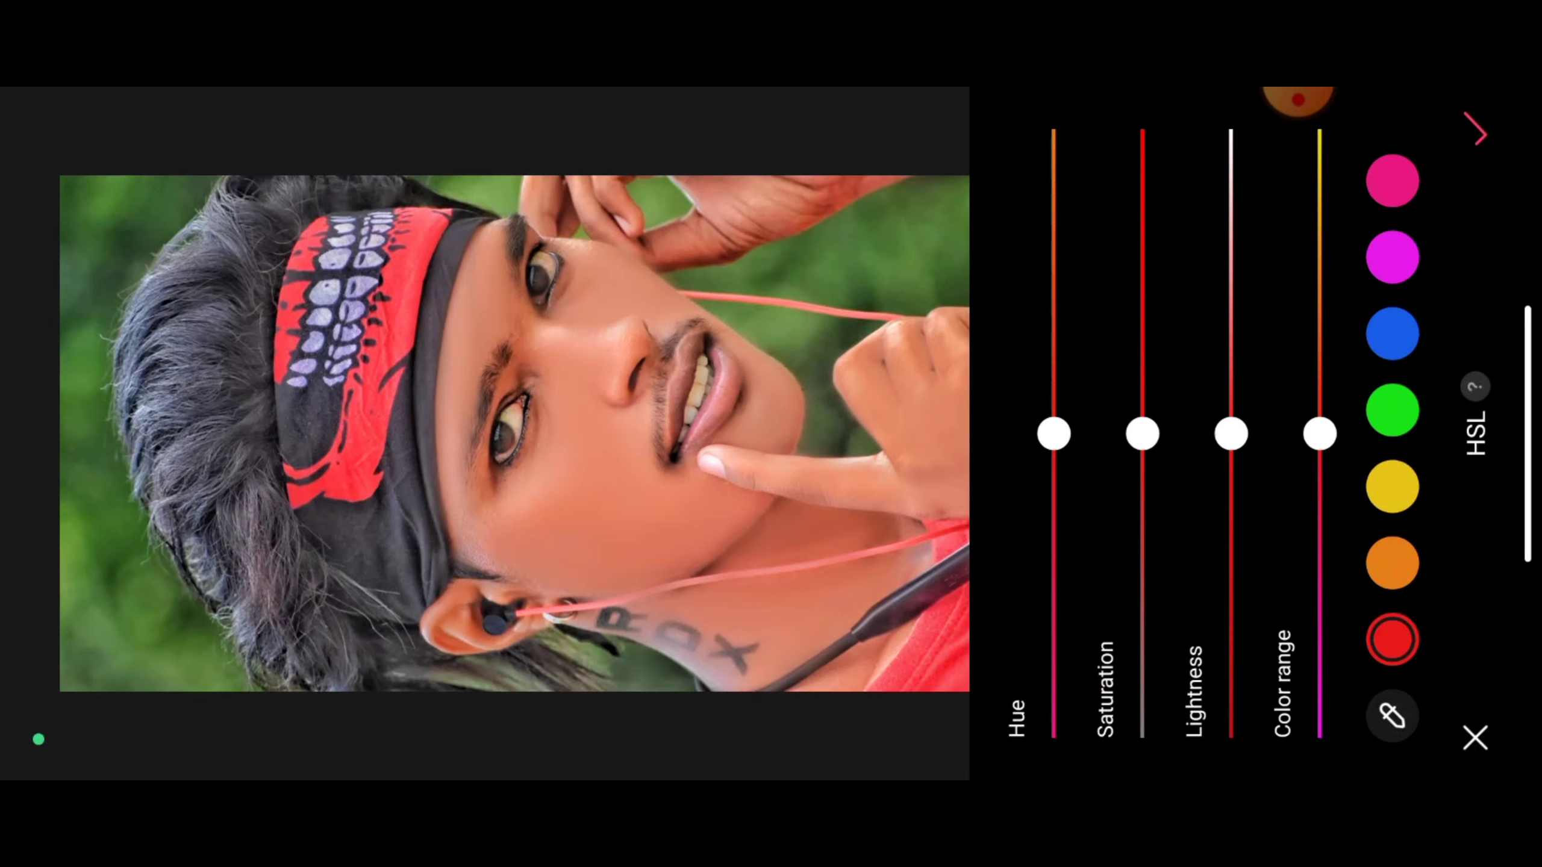
- Set red lightness to 45, and orange to lightness 88, saturation -44, colour range -10
drag(1230, 434, 1264, 299)
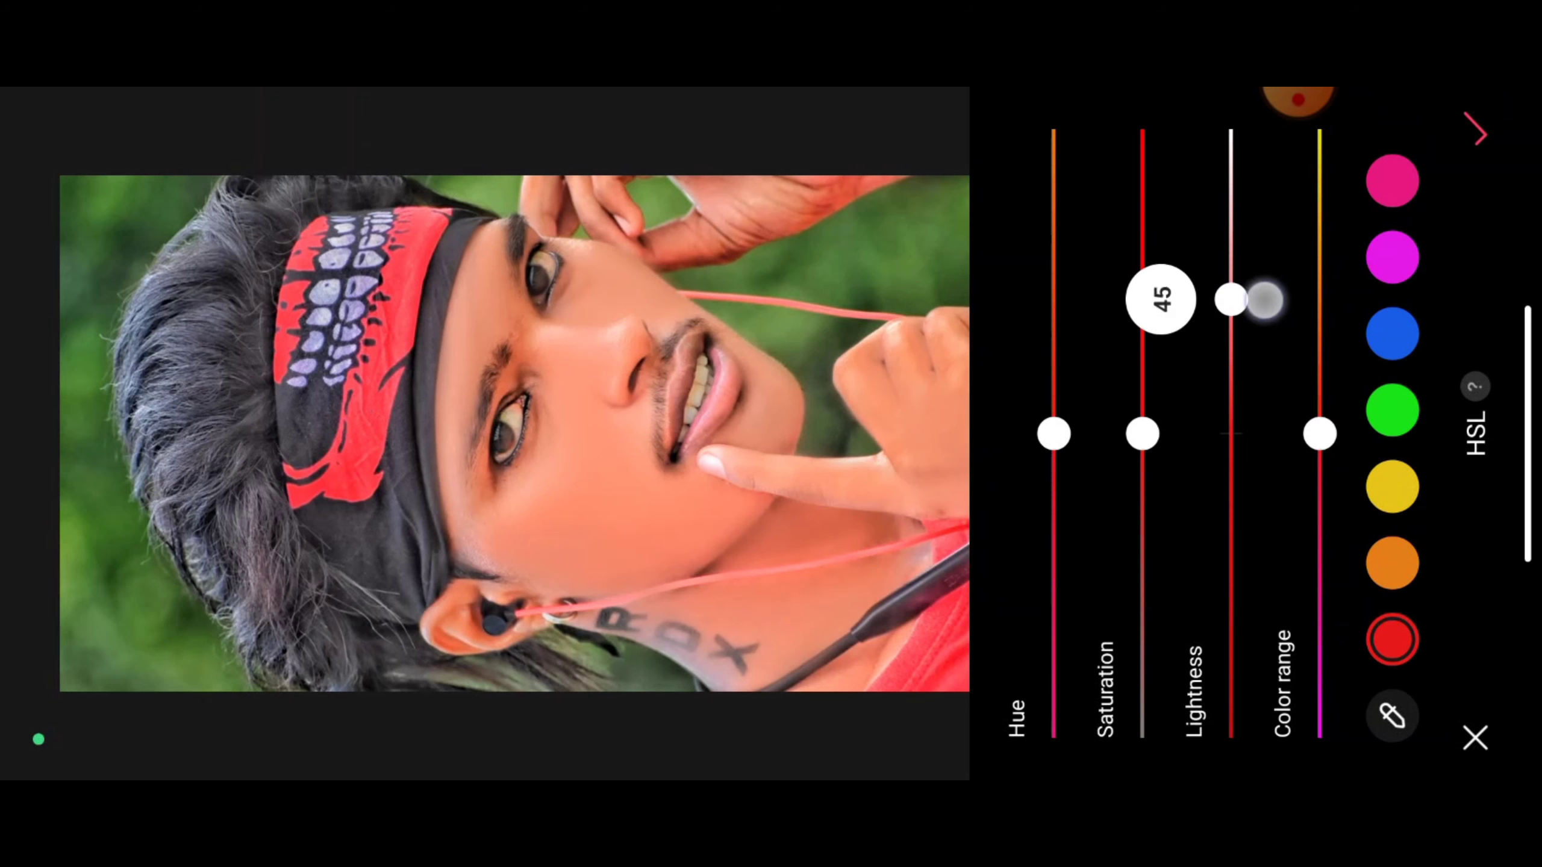
click(1392, 563)
drag(1238, 418, 1231, 165)
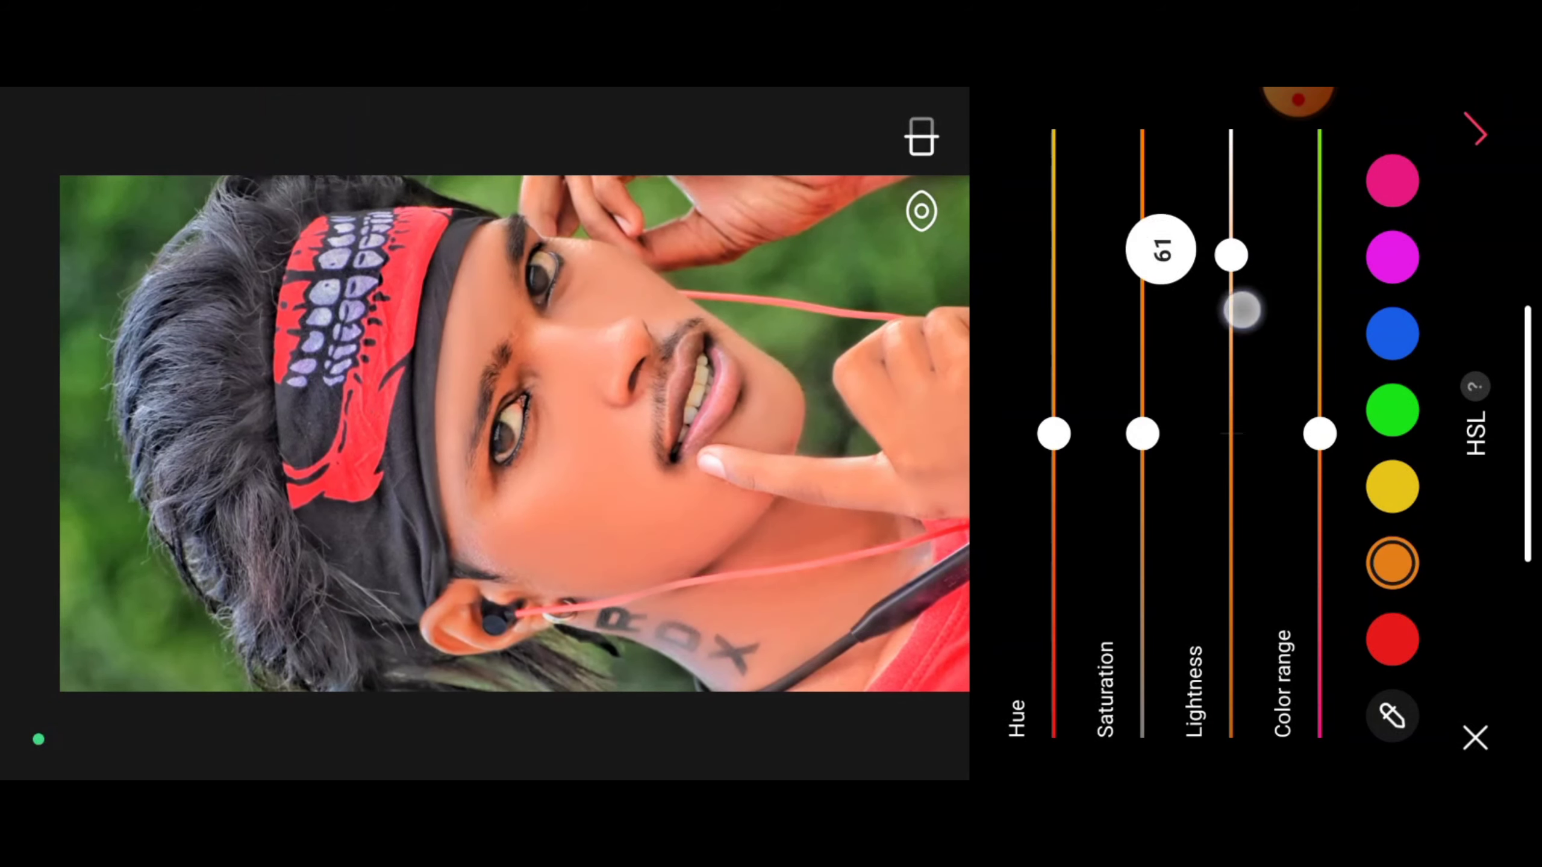
drag(1149, 416, 1158, 567)
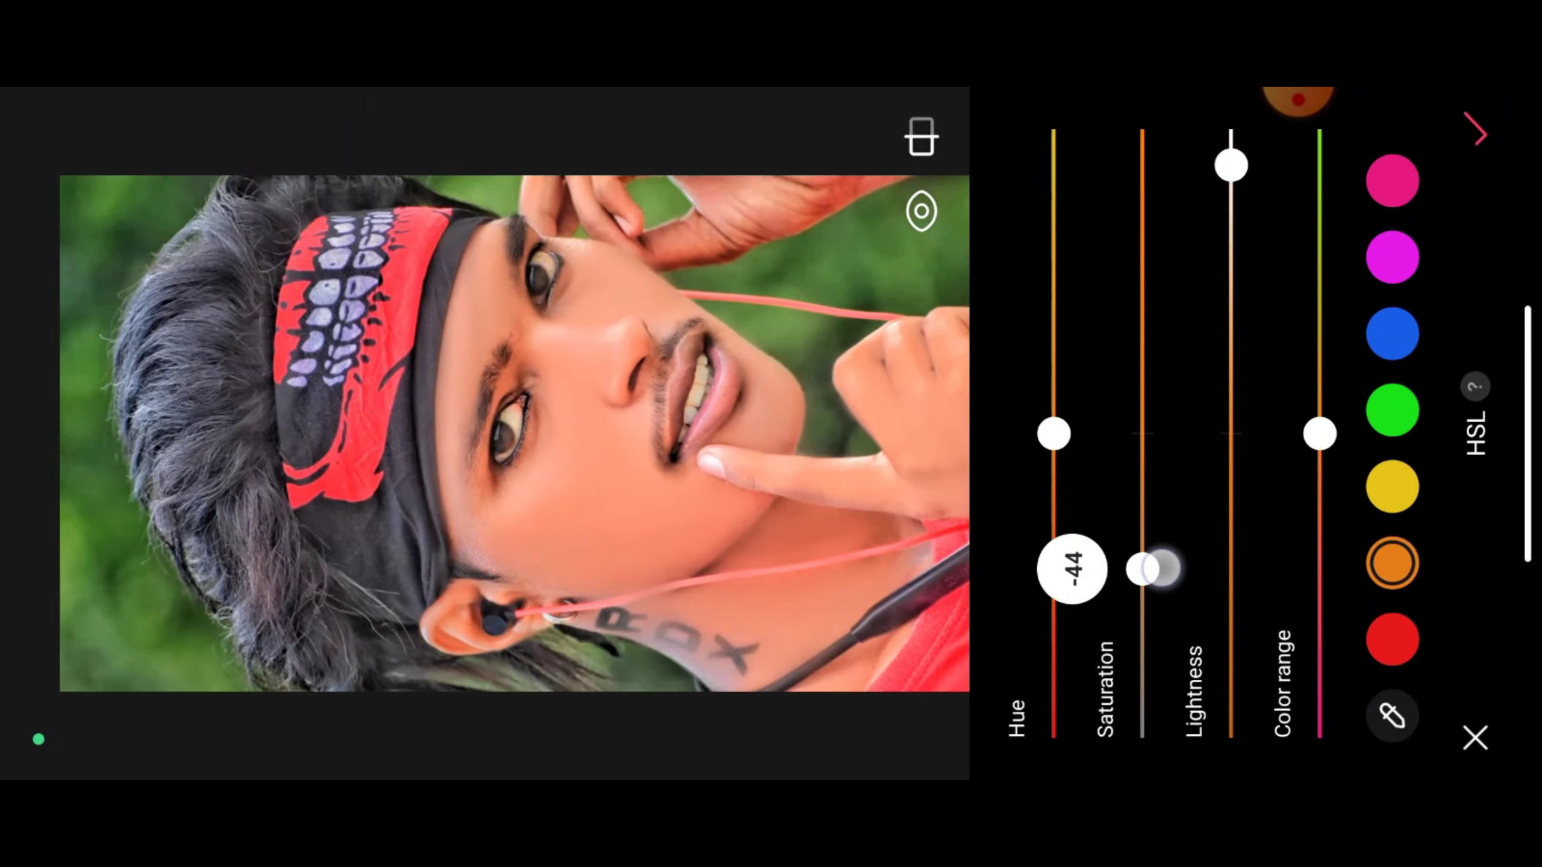
drag(1320, 433, 1323, 483)
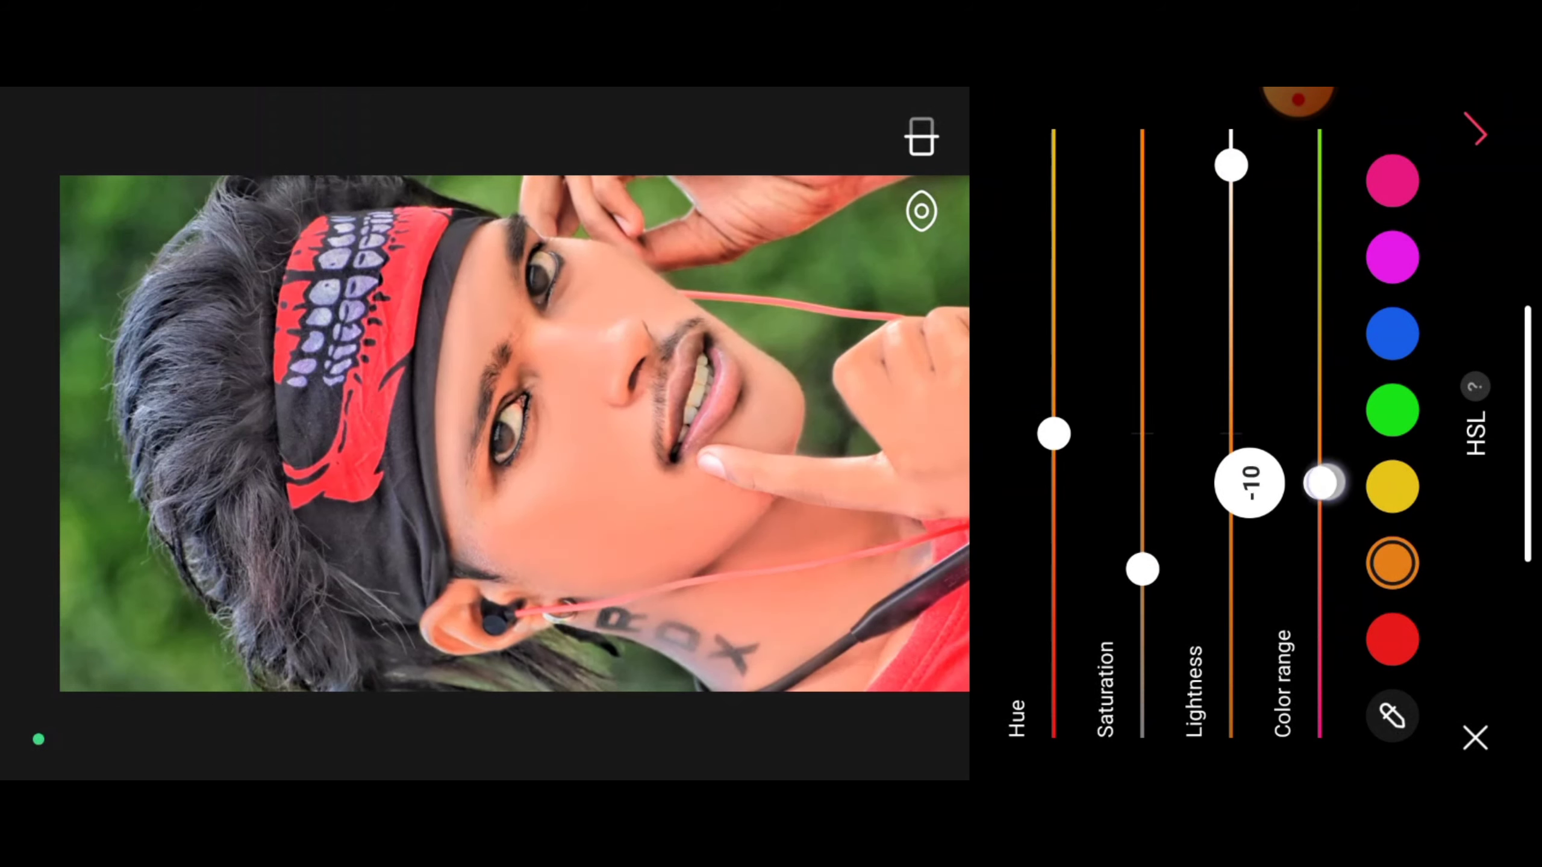
- Compare the edit against the original photo, then change options from the top toolbar
click(933, 129)
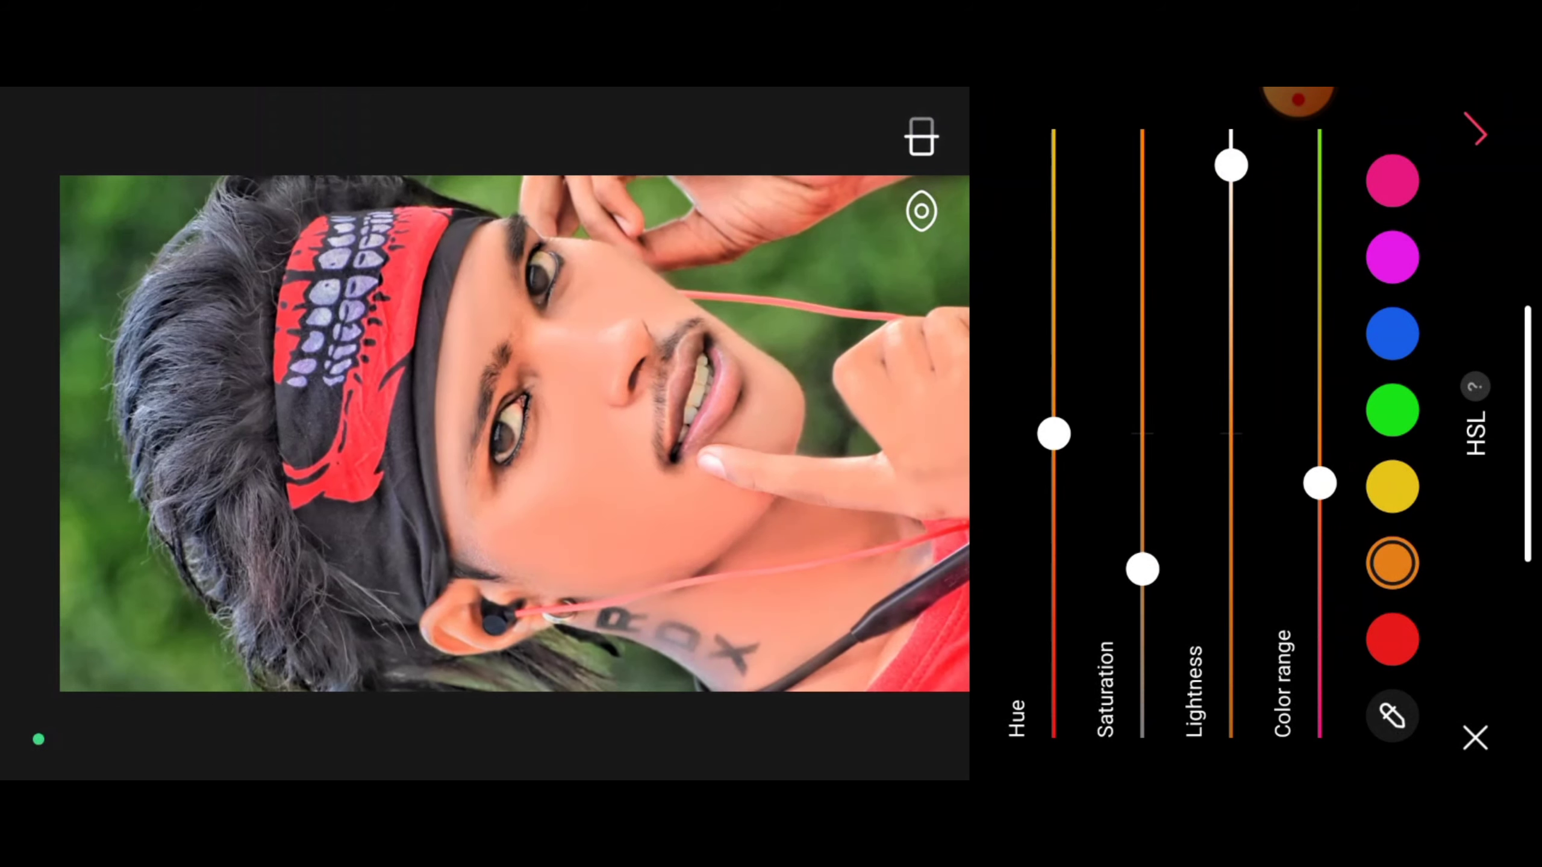
click(1298, 100)
click(1346, 216)
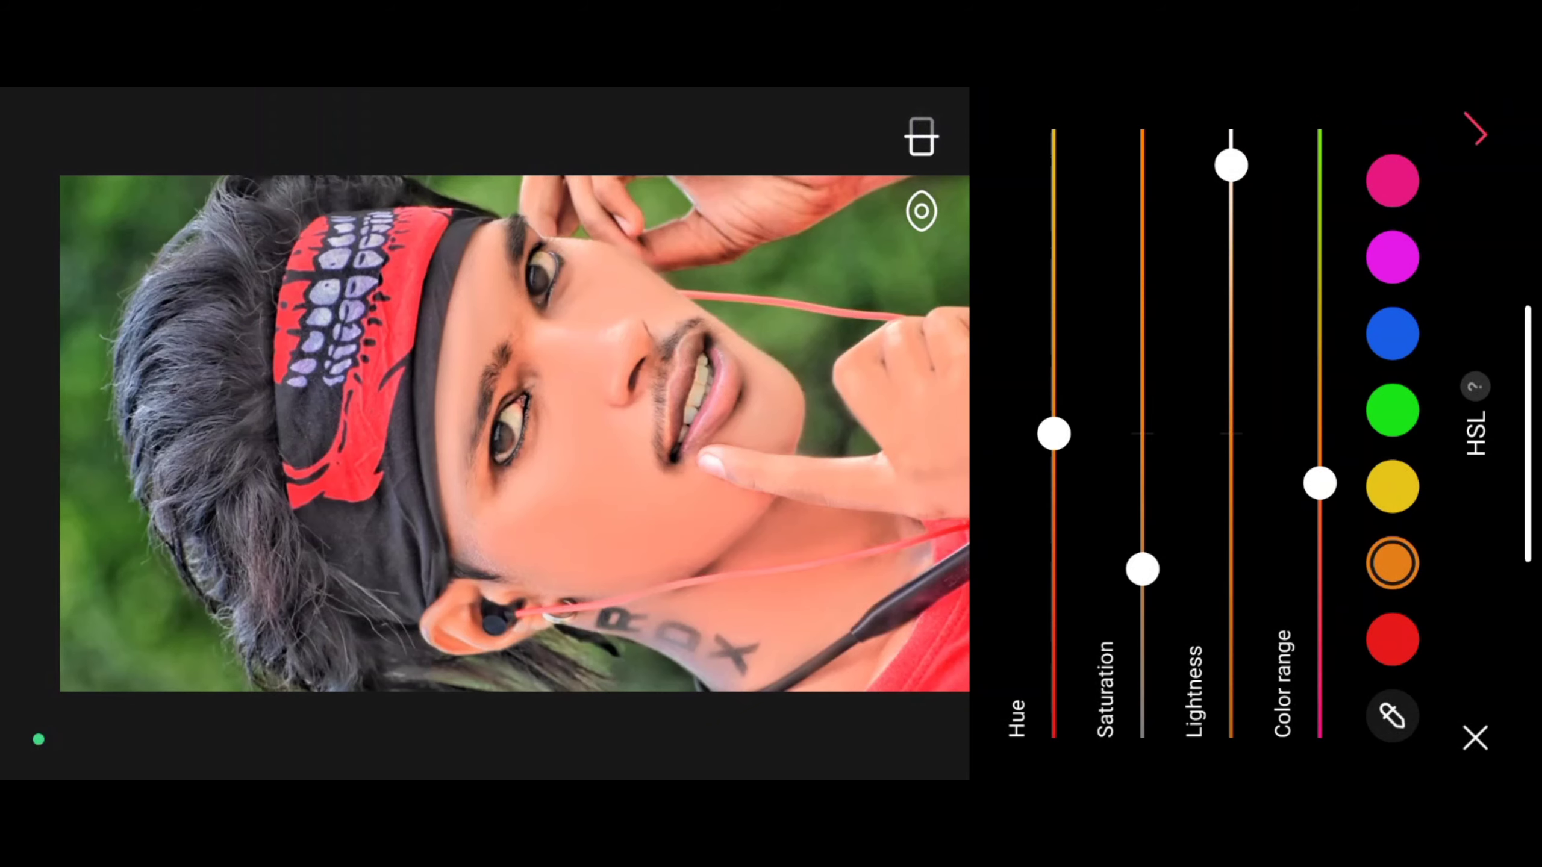
drag(750, 595, 640, 492)
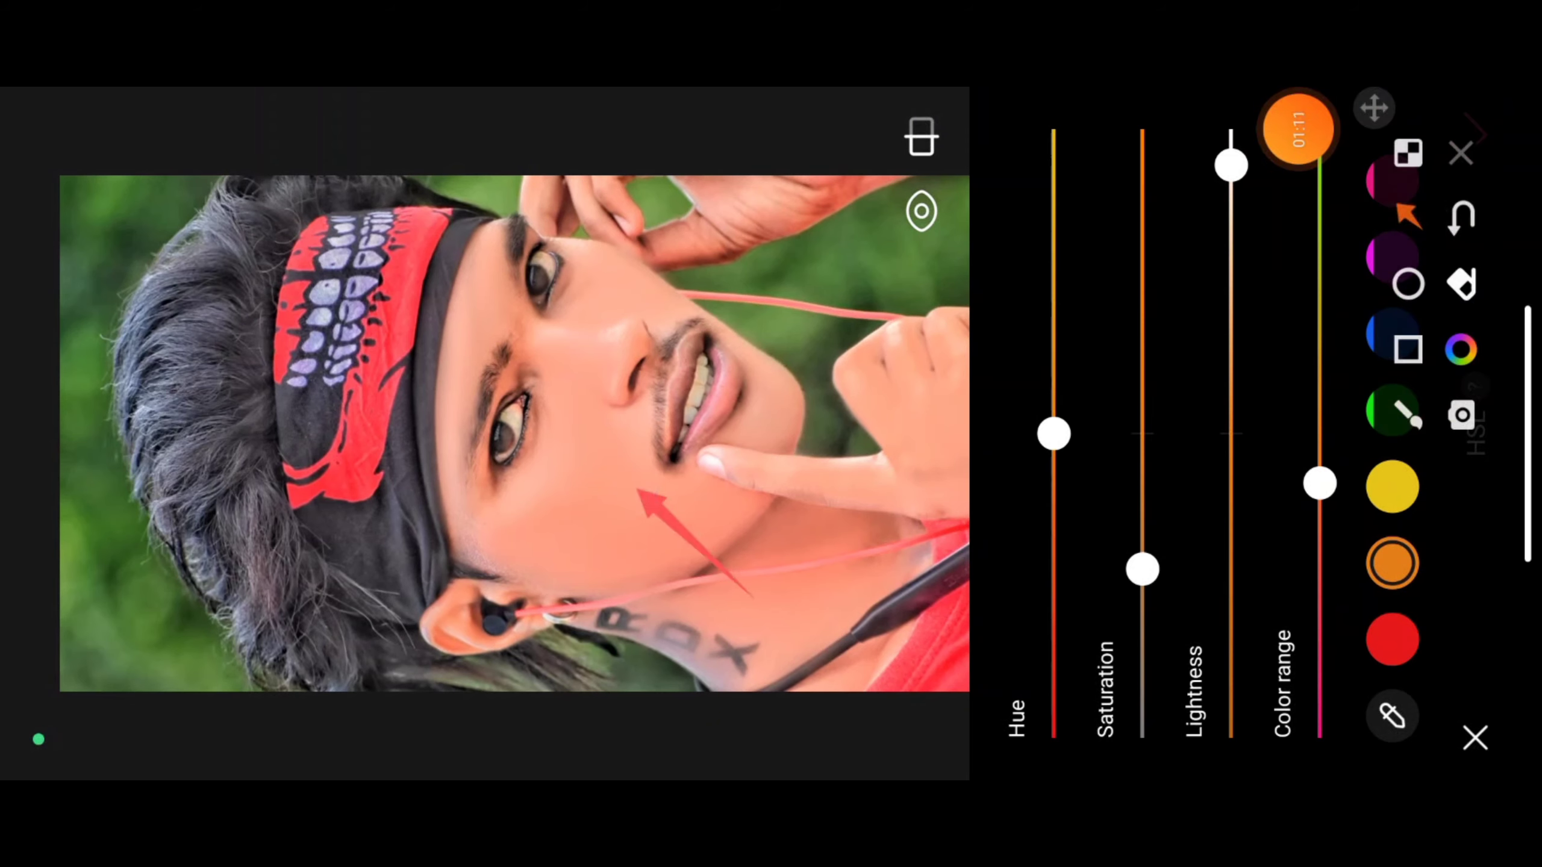
click(1460, 153)
- Set the yellow tones to lightness 33, saturation -100 and hue -100
click(1392, 486)
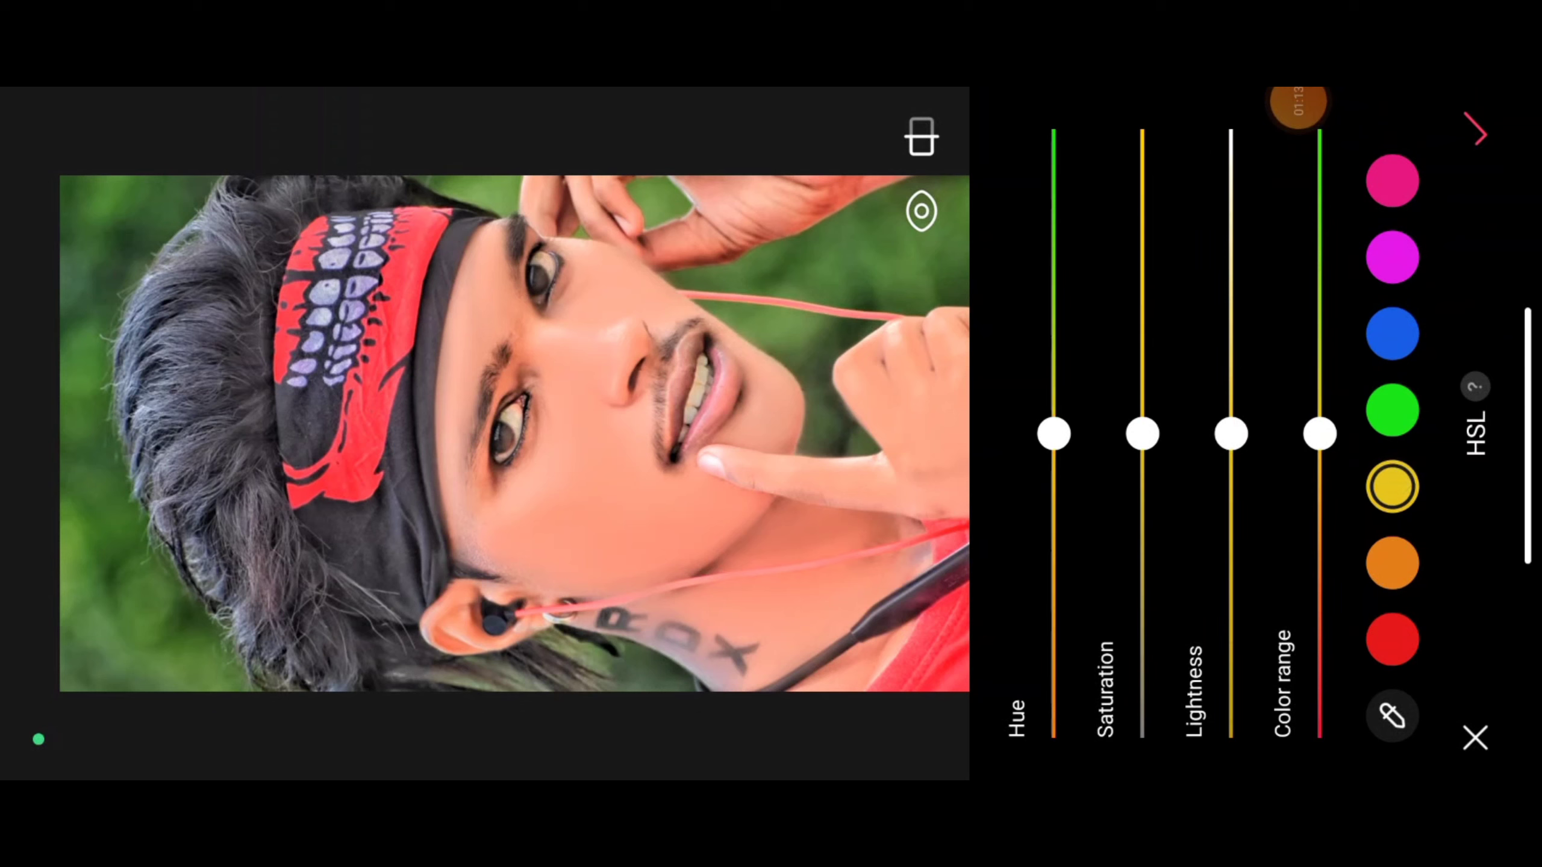
drag(1231, 433, 1288, 333)
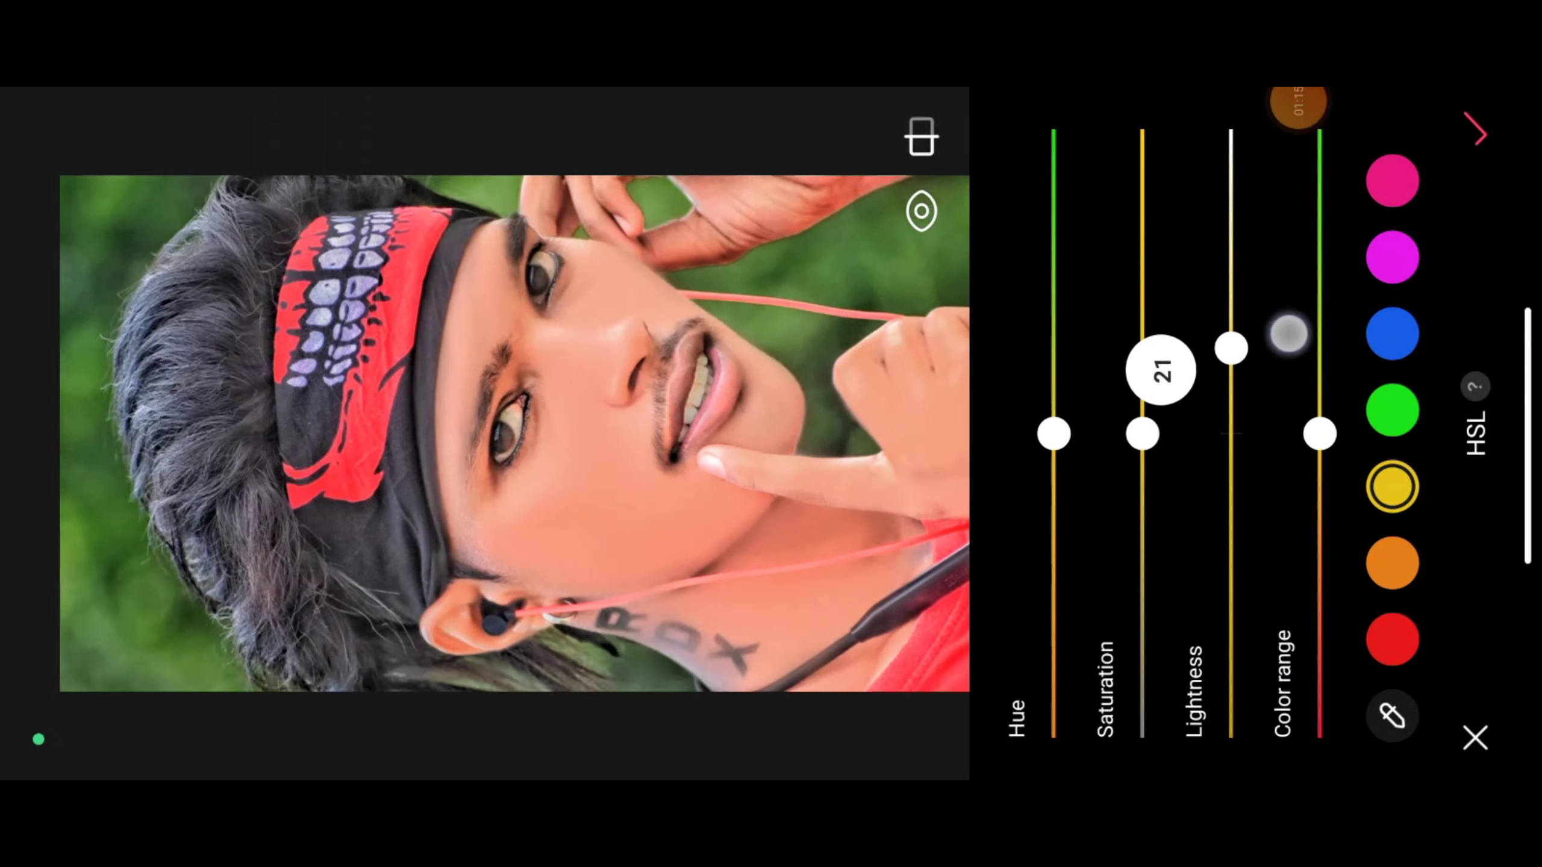
drag(1143, 433, 1143, 738)
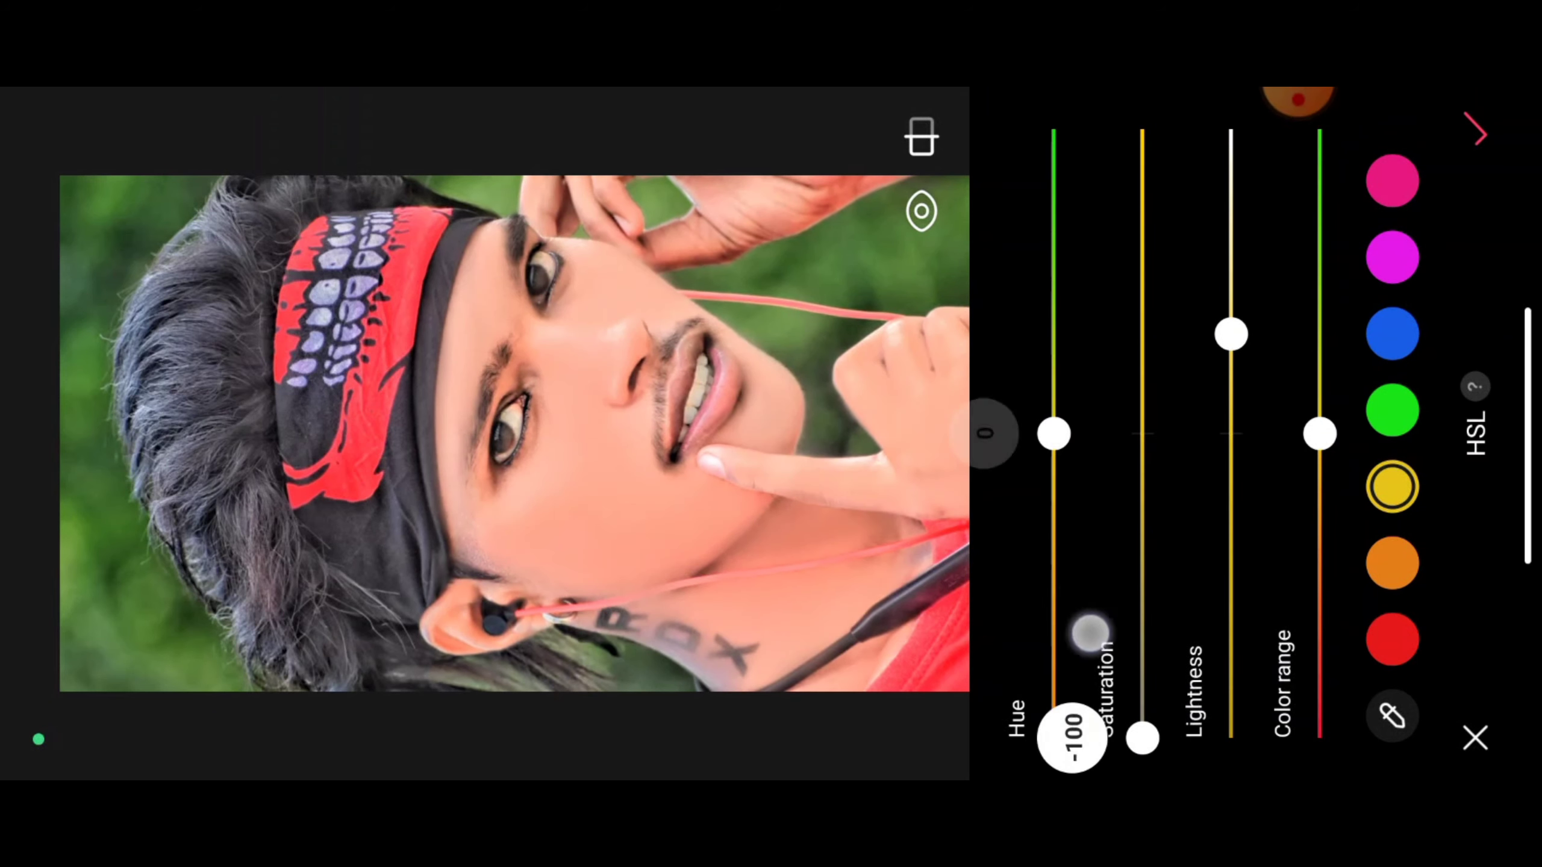
drag(1054, 433, 1054, 738)
- Fully desaturate and darken the greens and blues, and shift blue hue to -100
click(1396, 406)
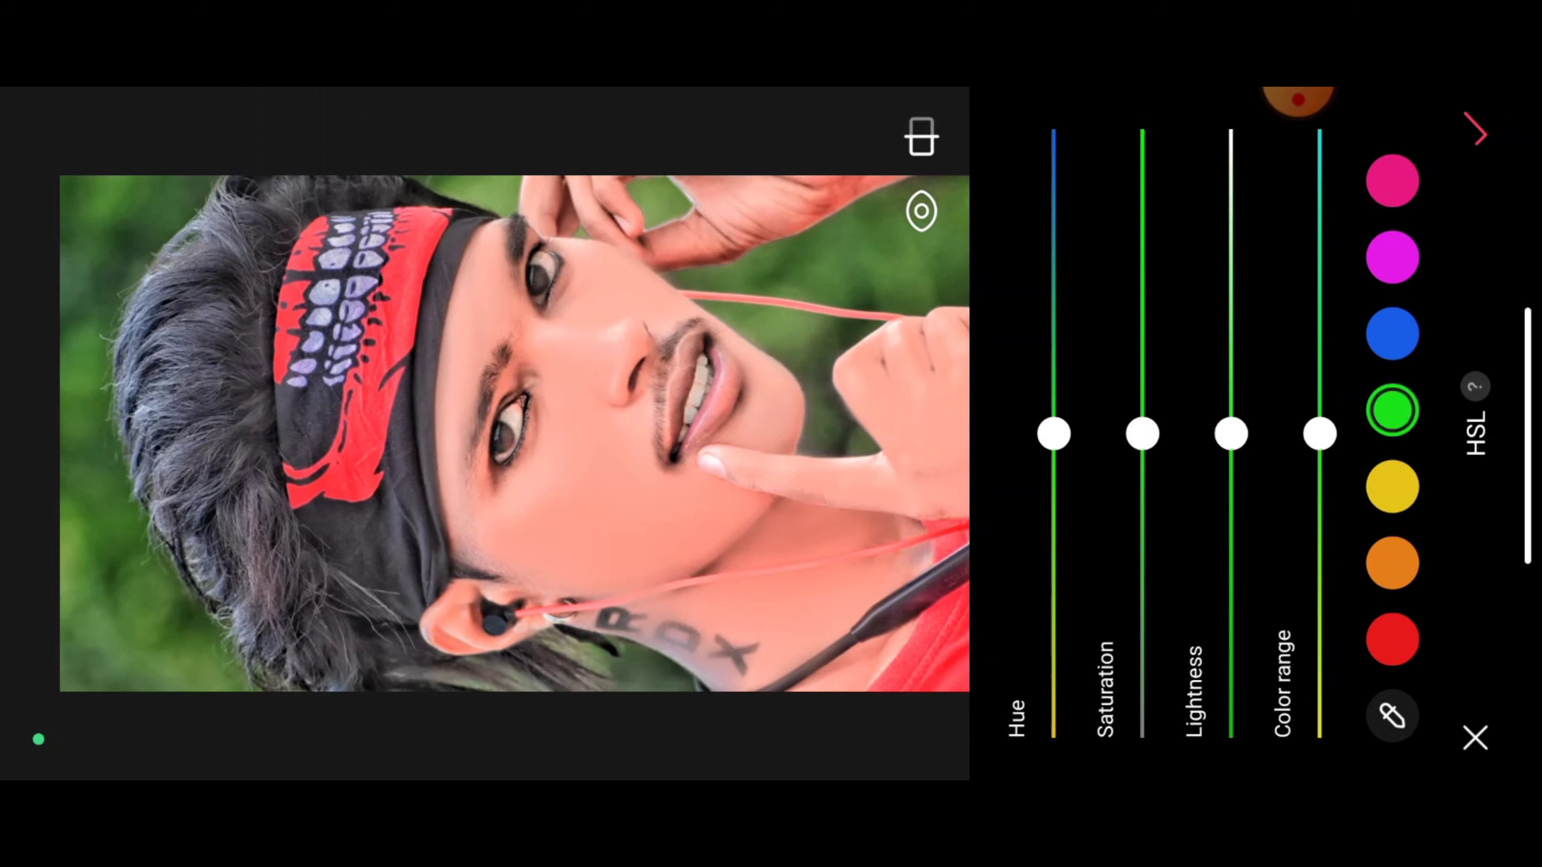
drag(1142, 433, 1142, 738)
drag(1231, 433, 1230, 738)
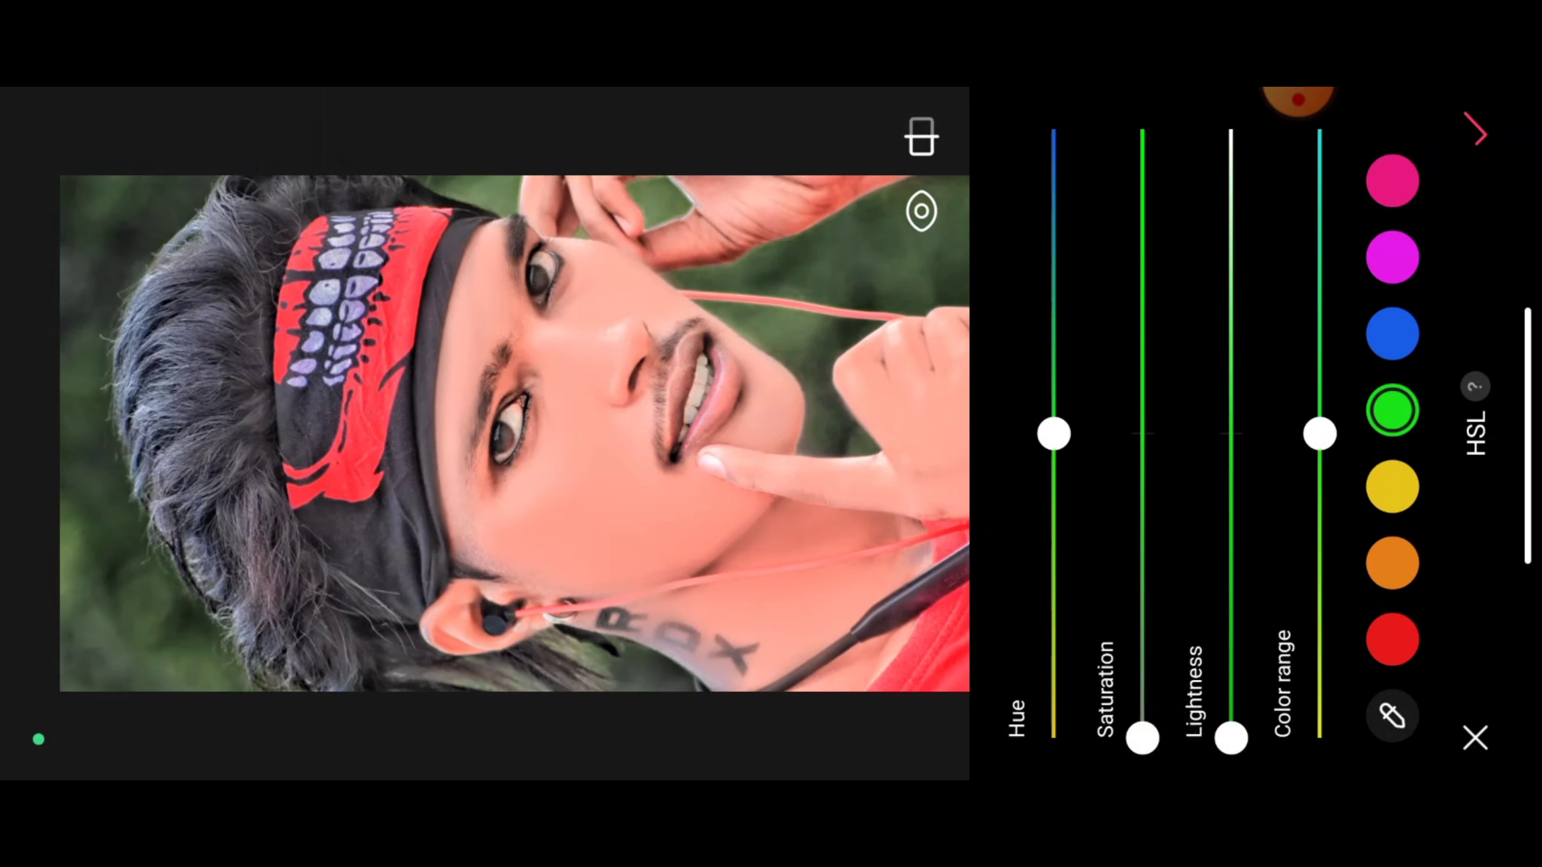
click(1392, 333)
drag(1142, 433, 1142, 738)
drag(1231, 513, 1244, 750)
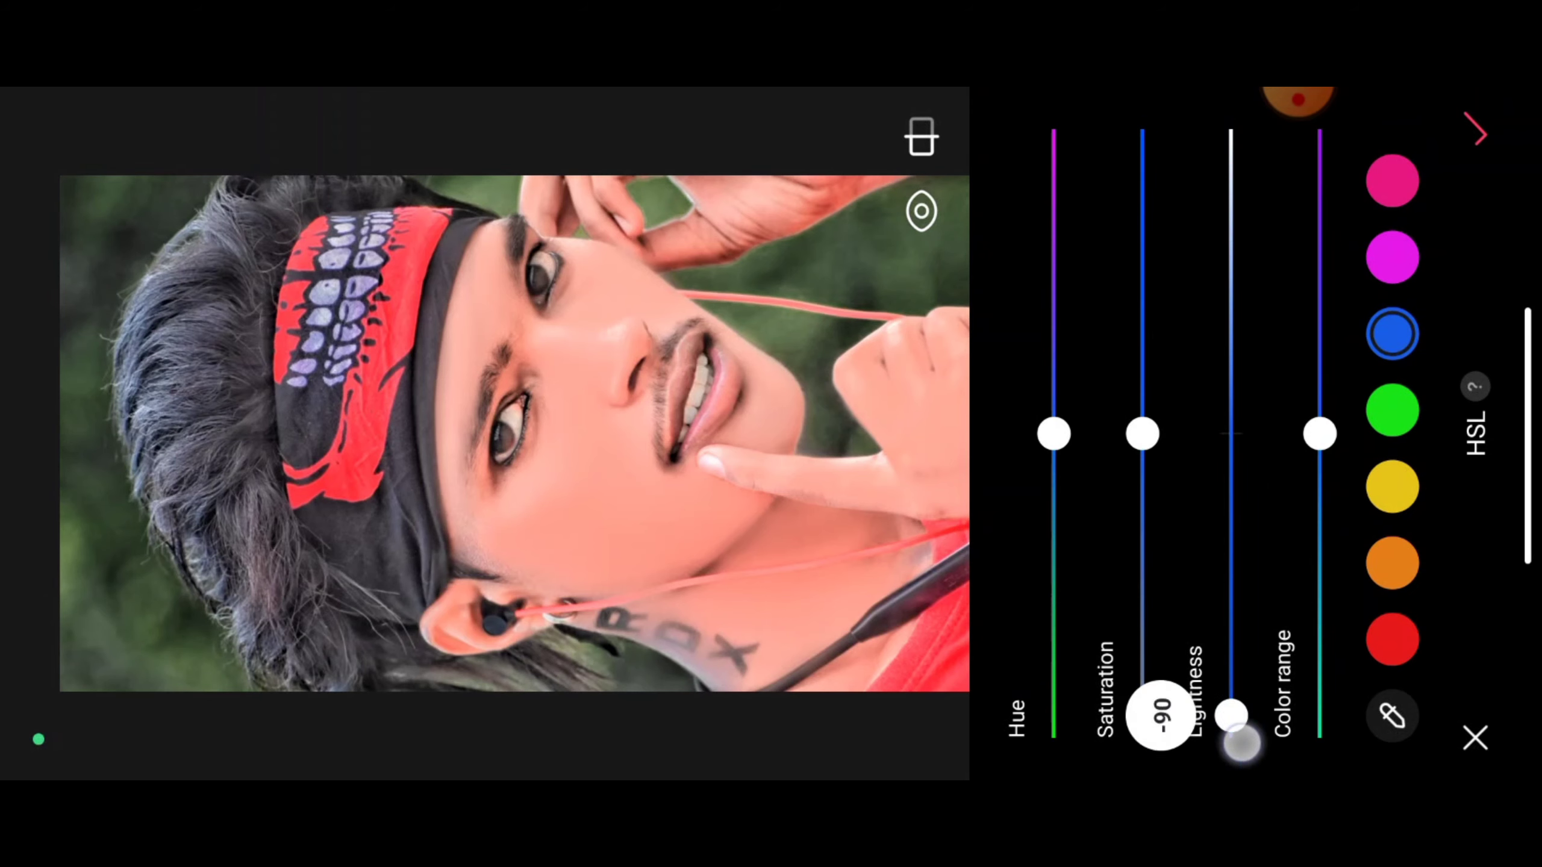
drag(1142, 738, 1168, 767)
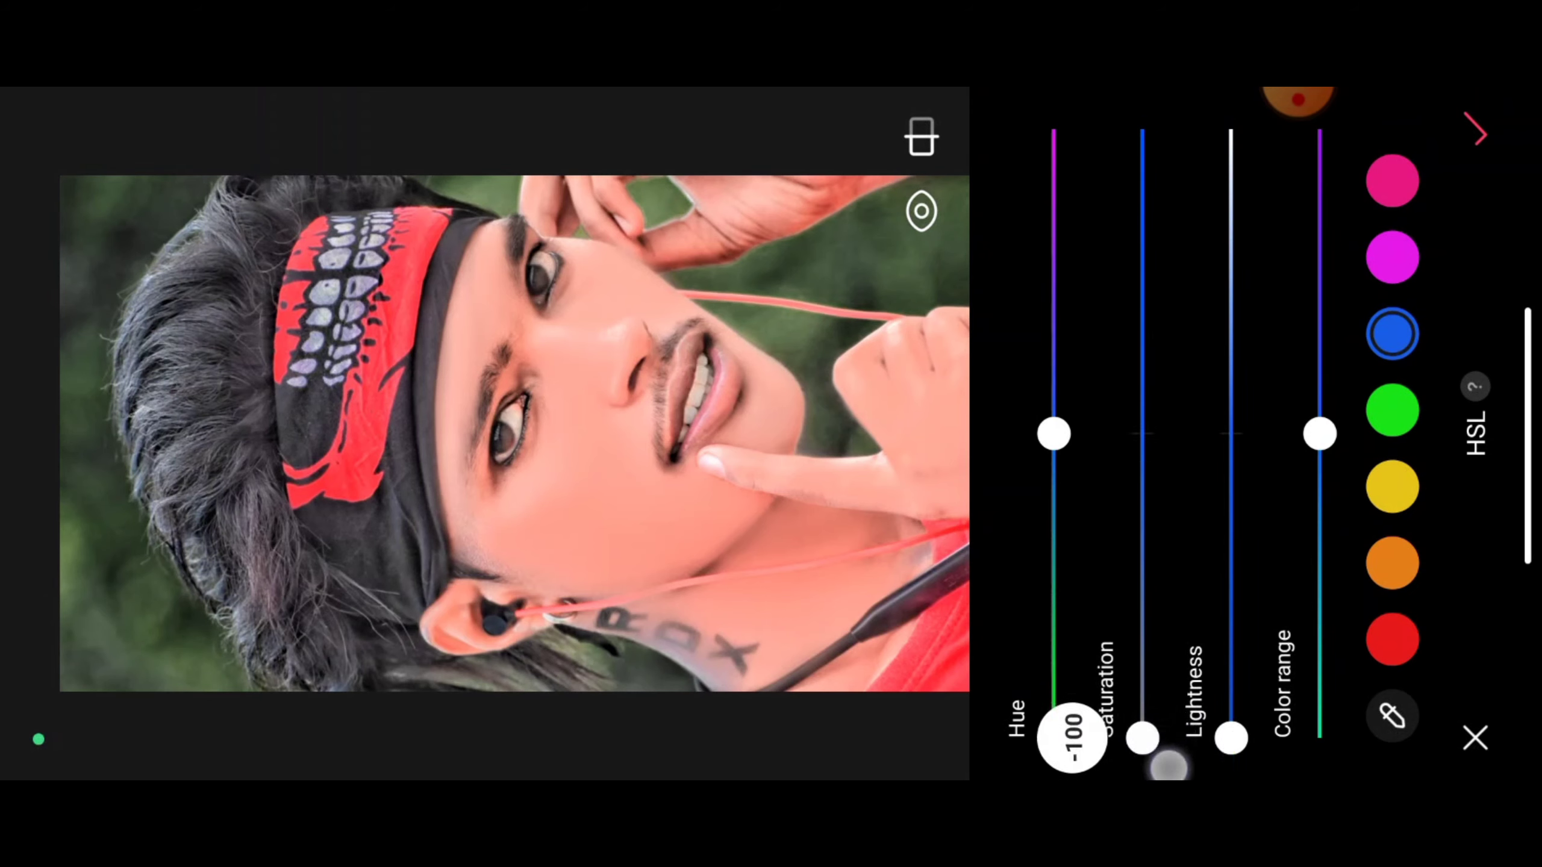
drag(1050, 444, 1053, 736)
- Shift green hue to -100, narrow the blue and green colour ranges, and apply HSL
click(1392, 410)
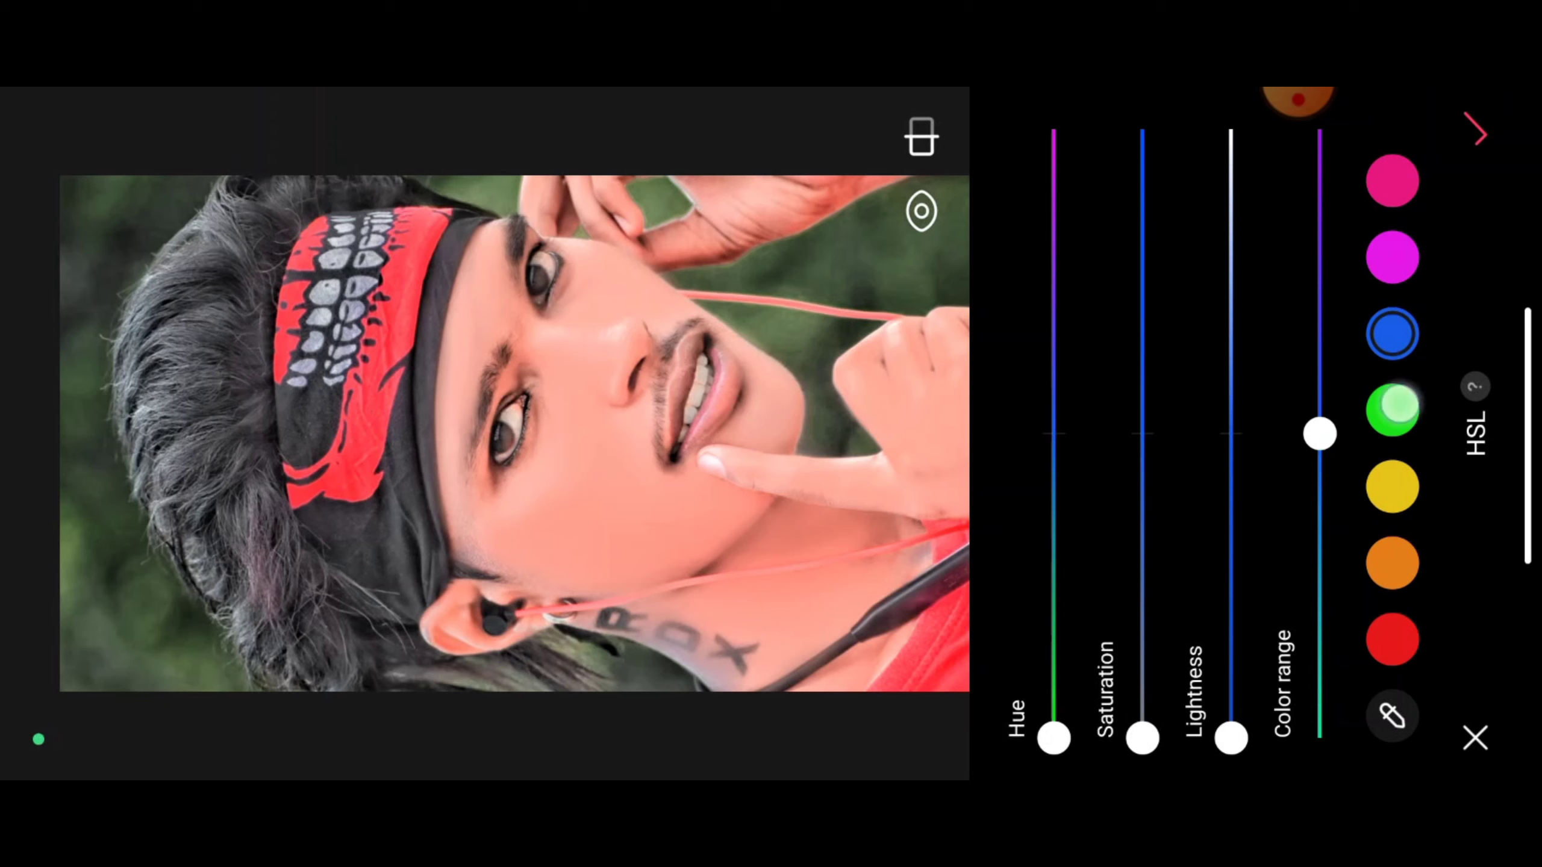
drag(1053, 433, 1054, 738)
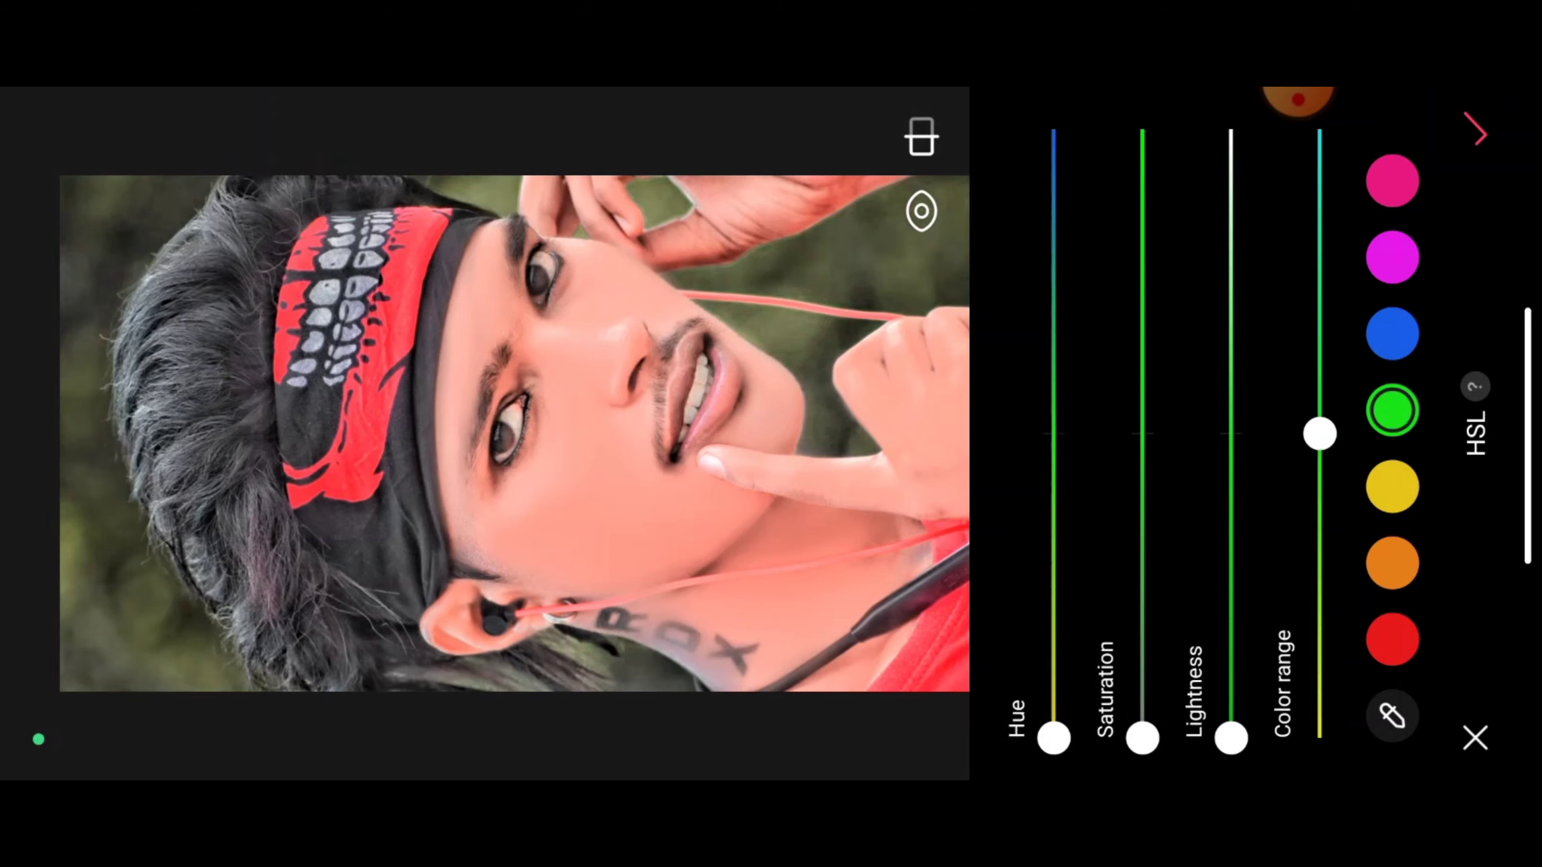
click(1391, 333)
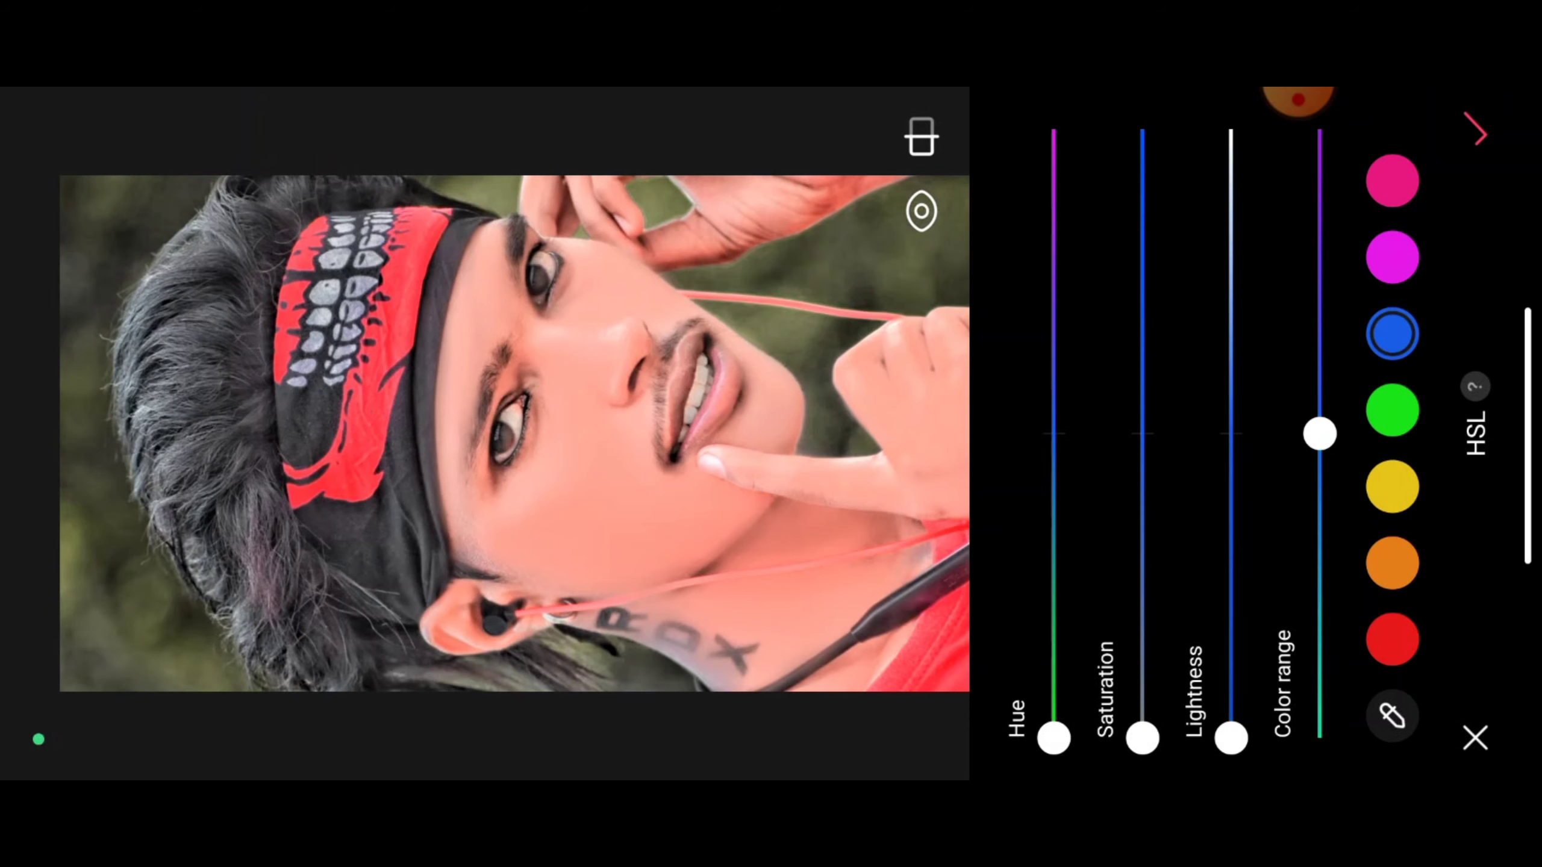
mouse_move(1320, 433)
mouse_down()
mouse_move(1323, 676)
mouse_move(1319, 661)
mouse_up()
click(1392, 409)
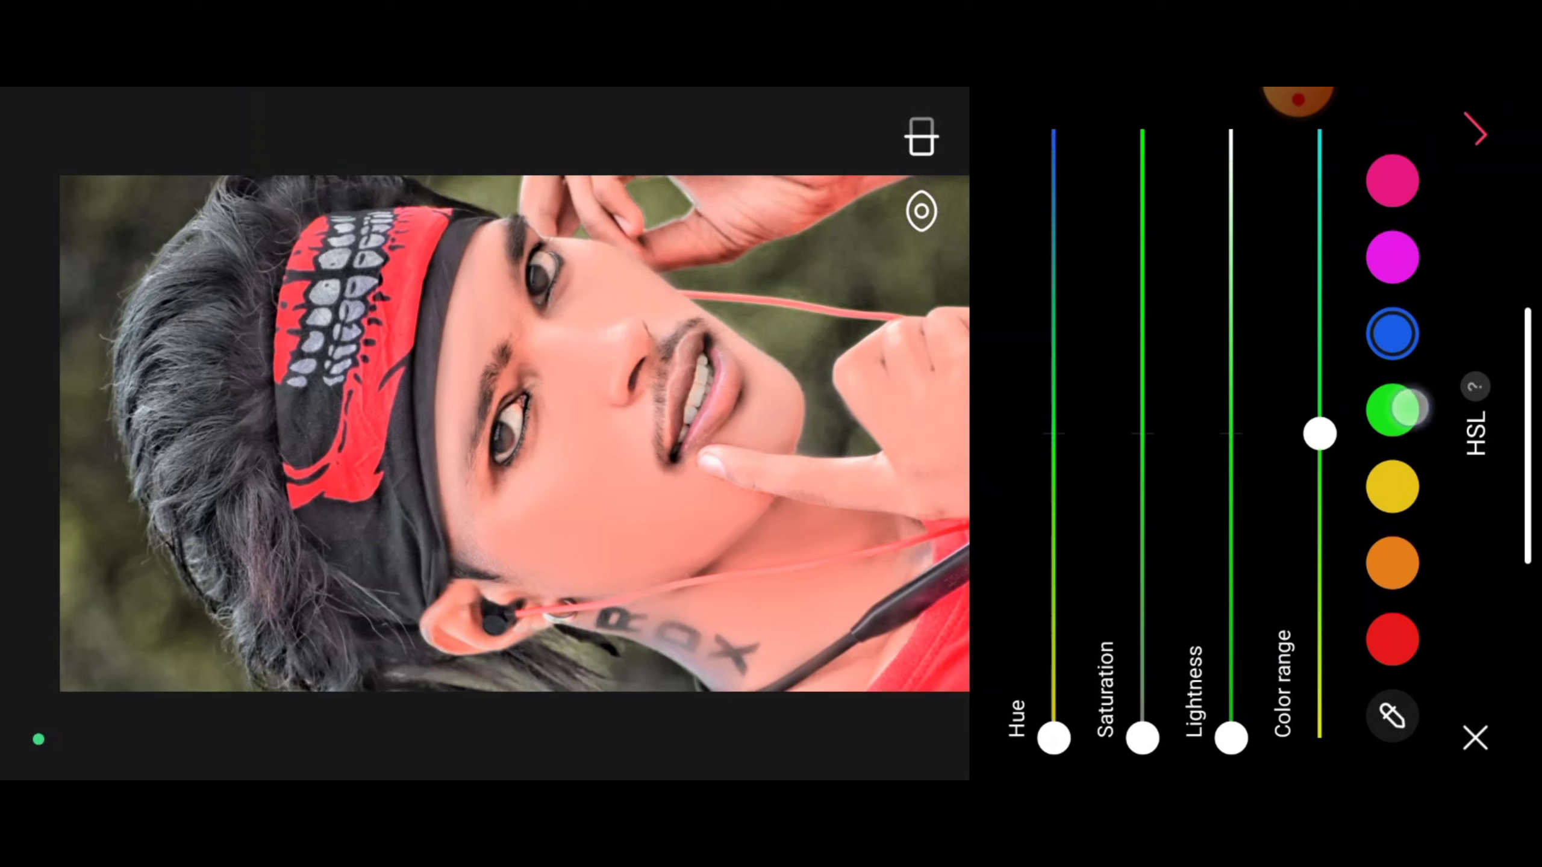
mouse_move(1320, 433)
mouse_down()
mouse_move(1335, 679)
mouse_move(1323, 643)
mouse_up()
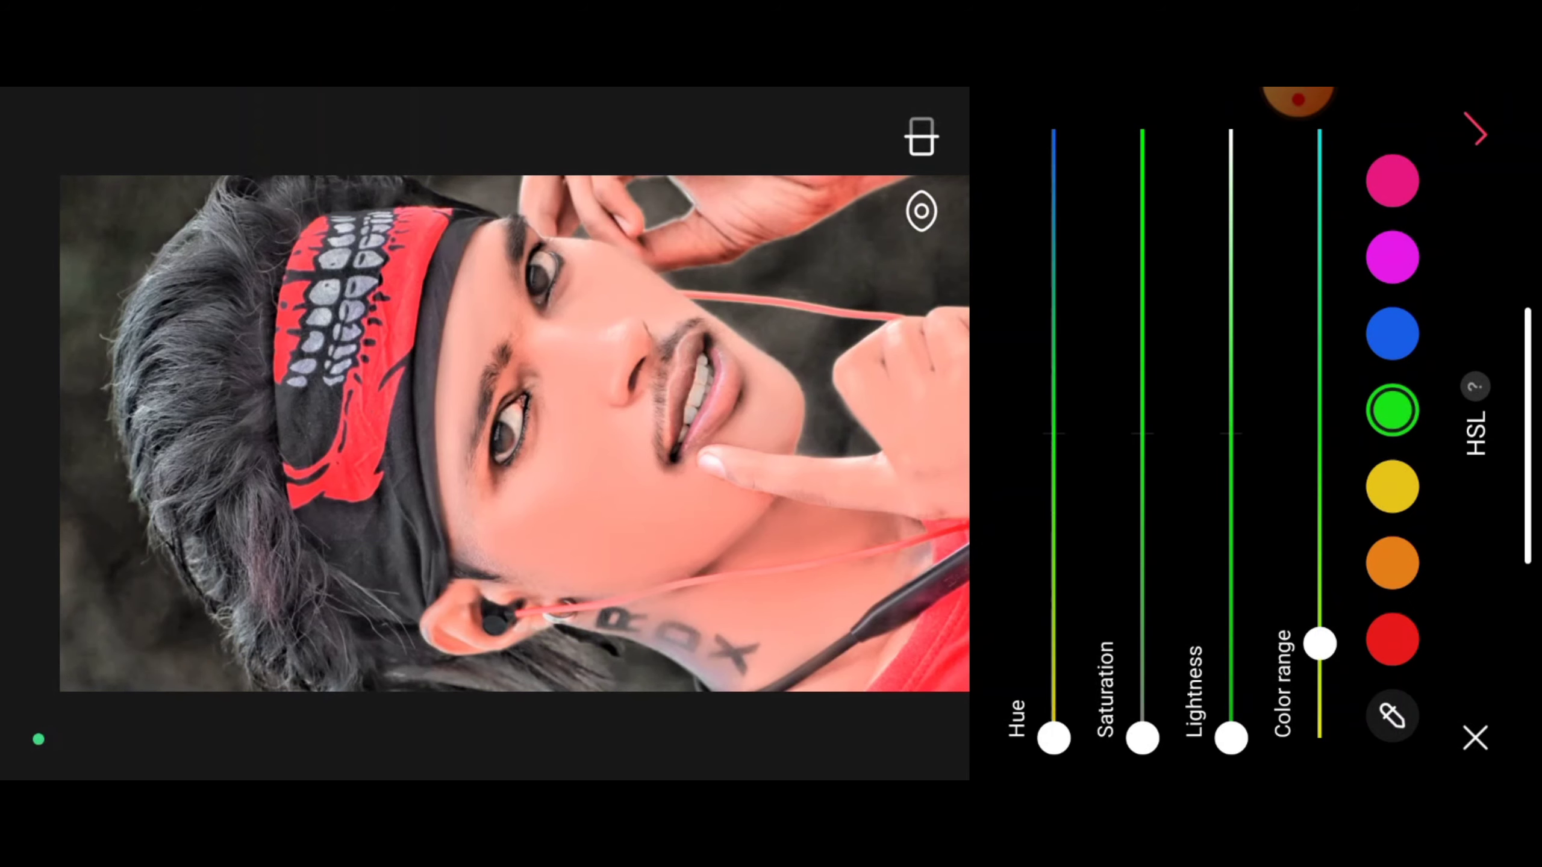
click(1478, 131)
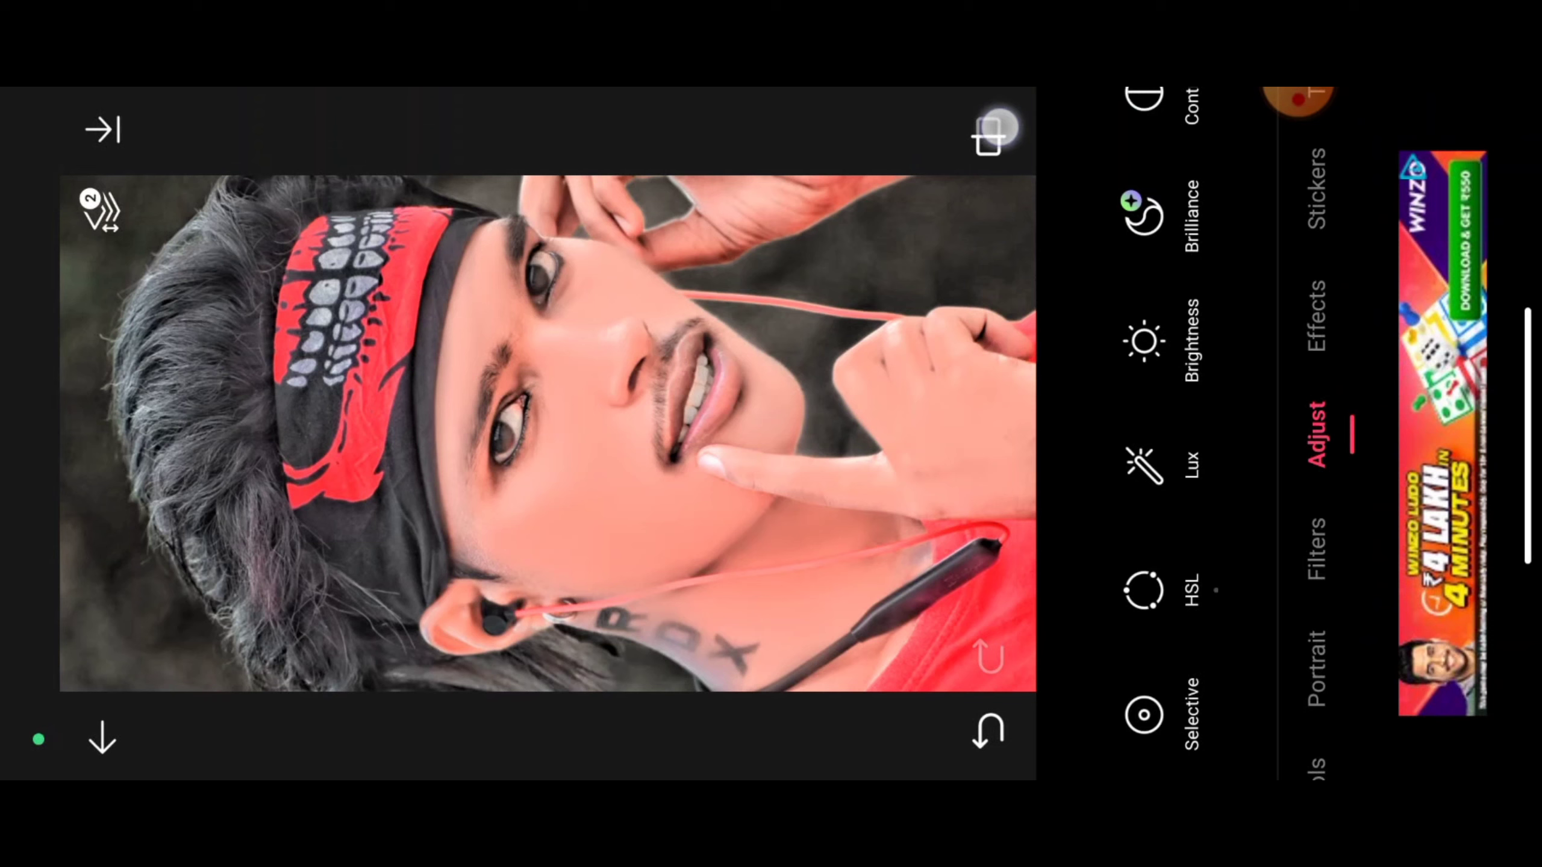
- Set magenta saturation to -72 and hue to -44, reset its colour range to 0, and apply
click(998, 127)
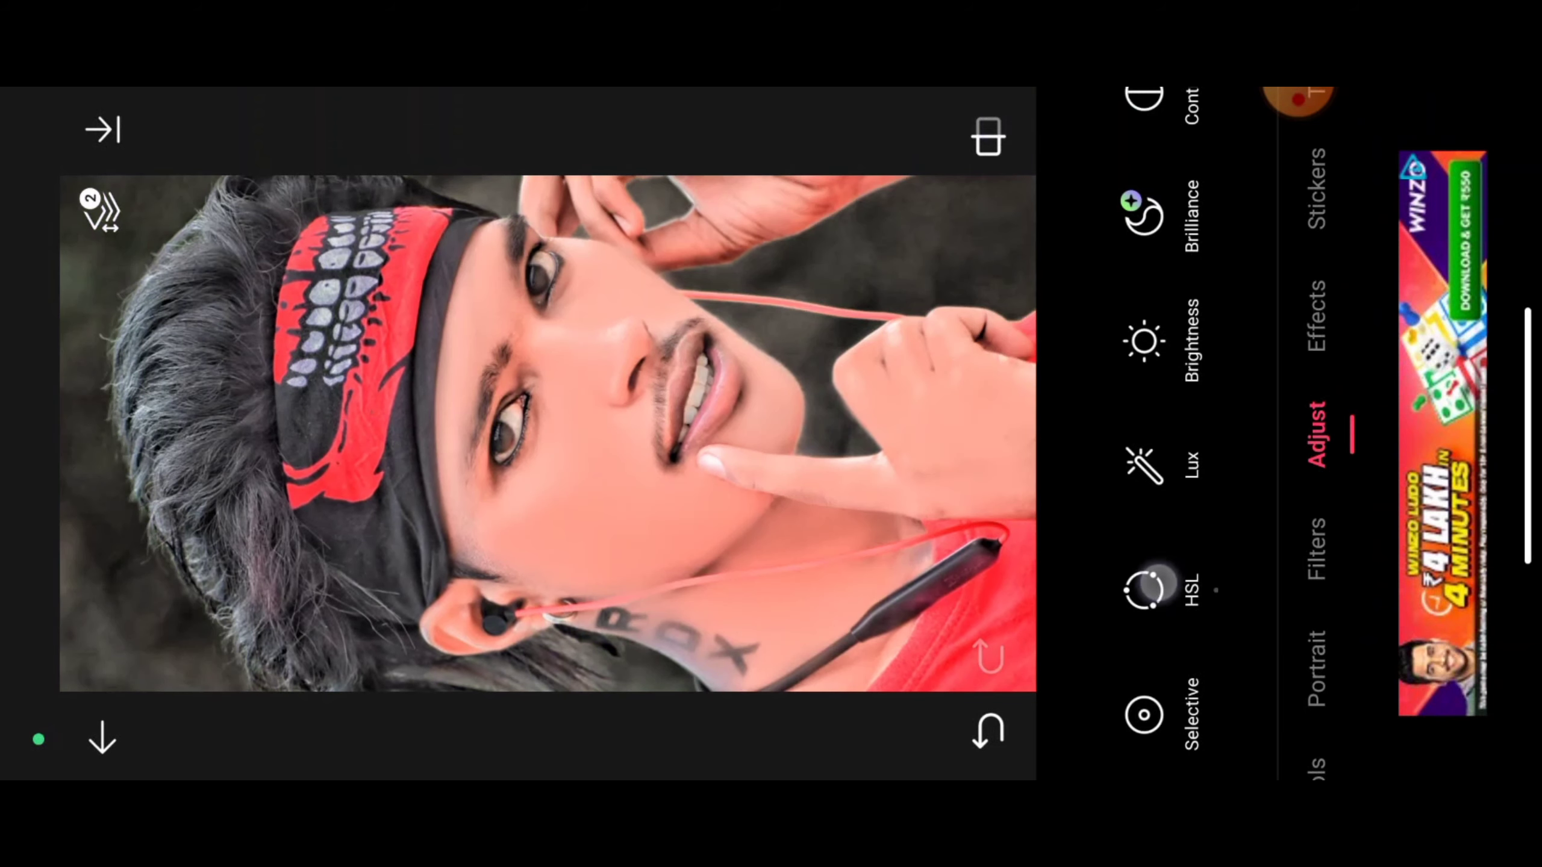
click(1156, 584)
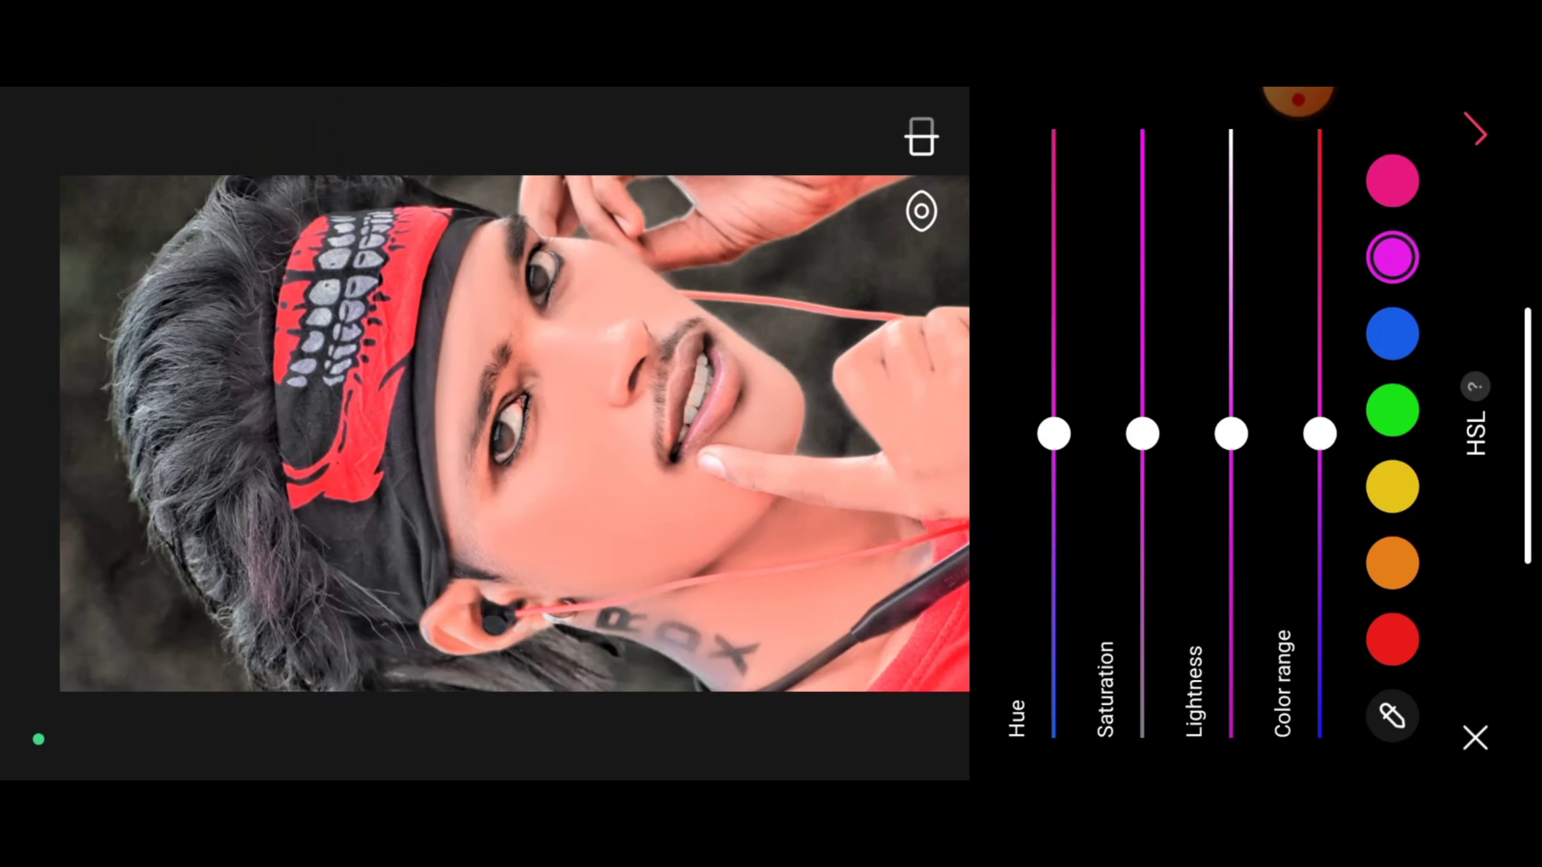
mouse_move(1320, 434)
mouse_down()
mouse_move(1319, 654)
mouse_move(1324, 294)
mouse_move(1320, 433)
mouse_move(1230, 585)
mouse_move(1231, 241)
mouse_move(1231, 683)
mouse_up()
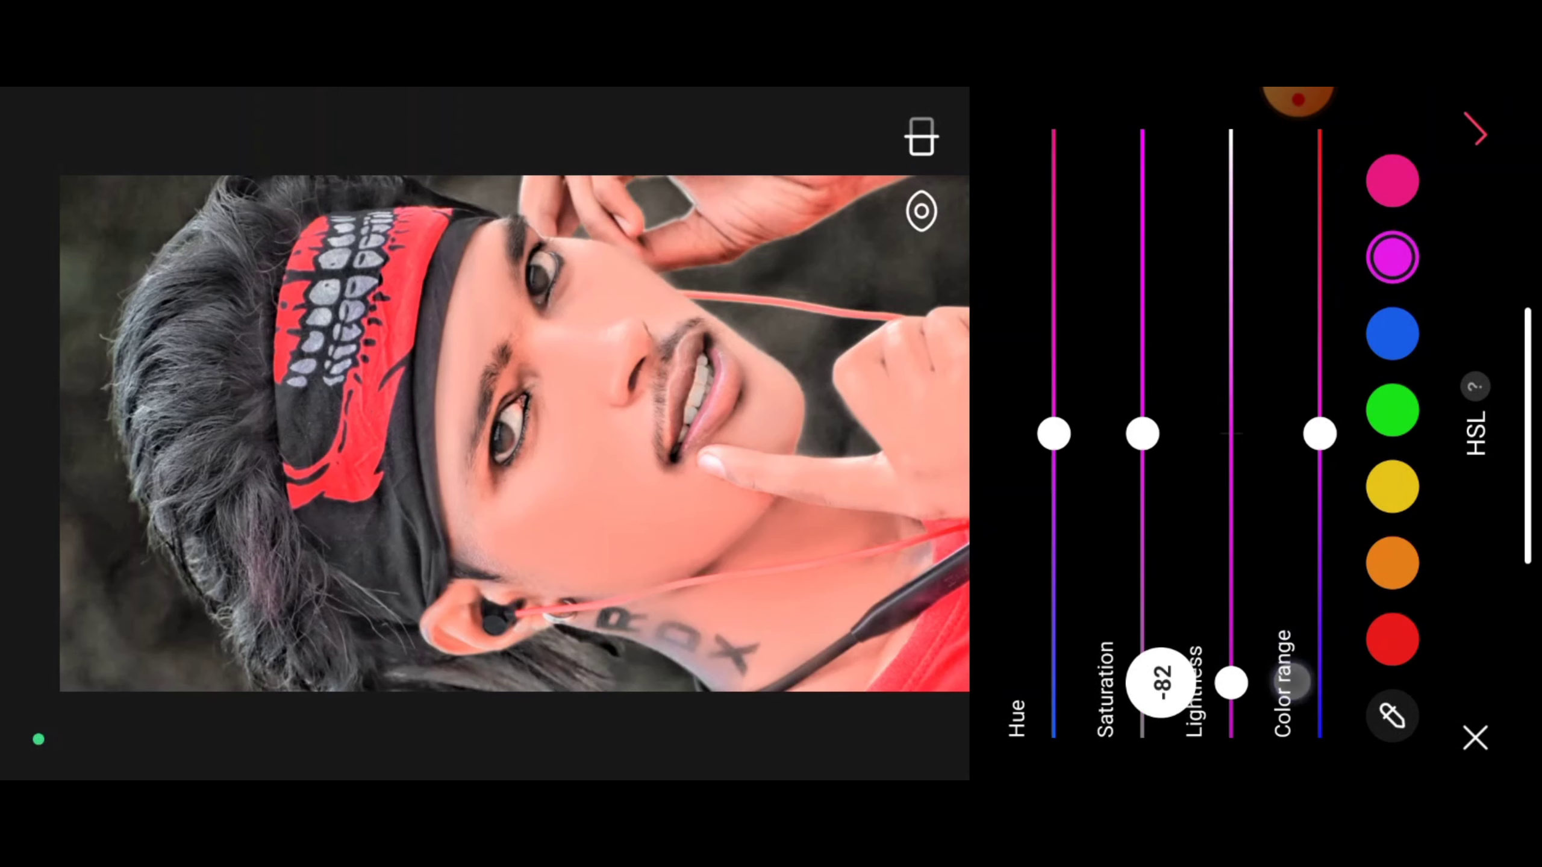
drag(1160, 487, 1183, 651)
mouse_move(1053, 434)
mouse_down()
mouse_move(1053, 651)
mouse_move(1053, 567)
mouse_up()
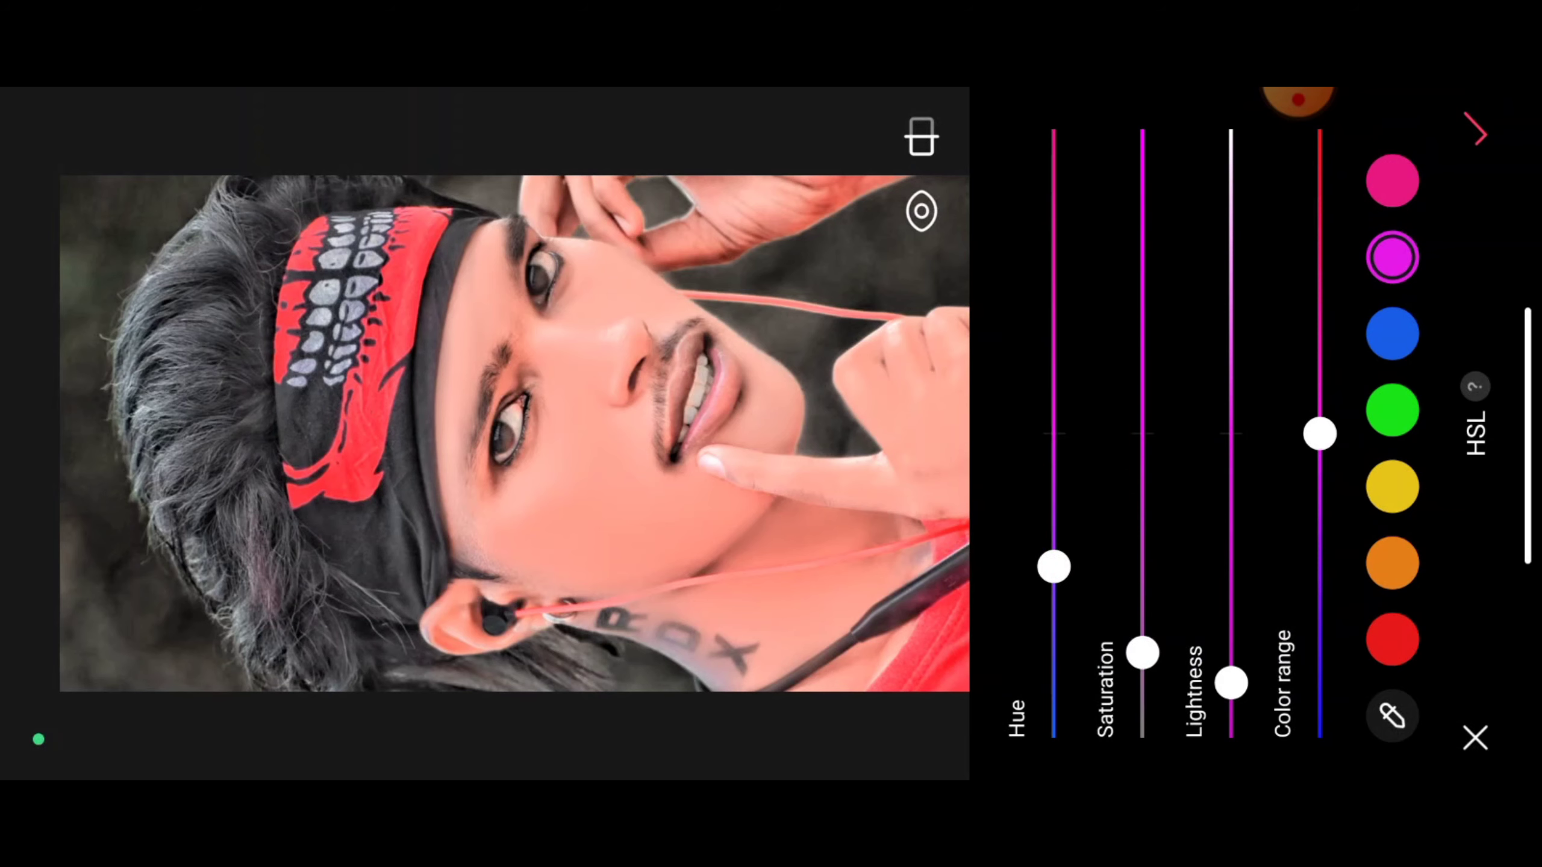
mouse_move(1319, 434)
mouse_down()
mouse_move(1321, 179)
mouse_move(1342, 293)
mouse_move(1354, 654)
mouse_move(1394, 403)
mouse_up()
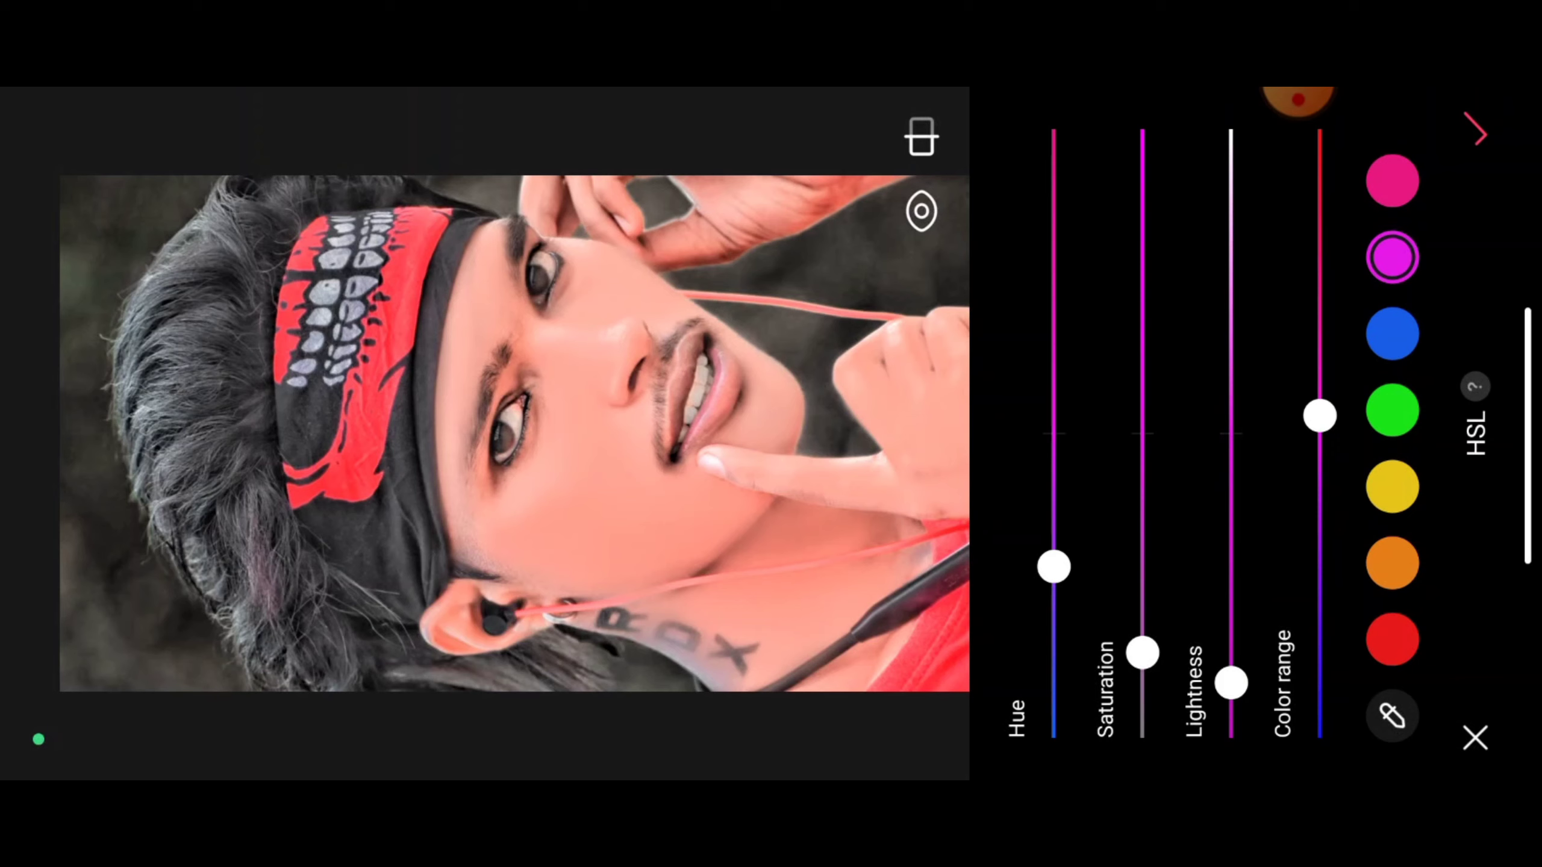
drag(1432, 417, 1437, 434)
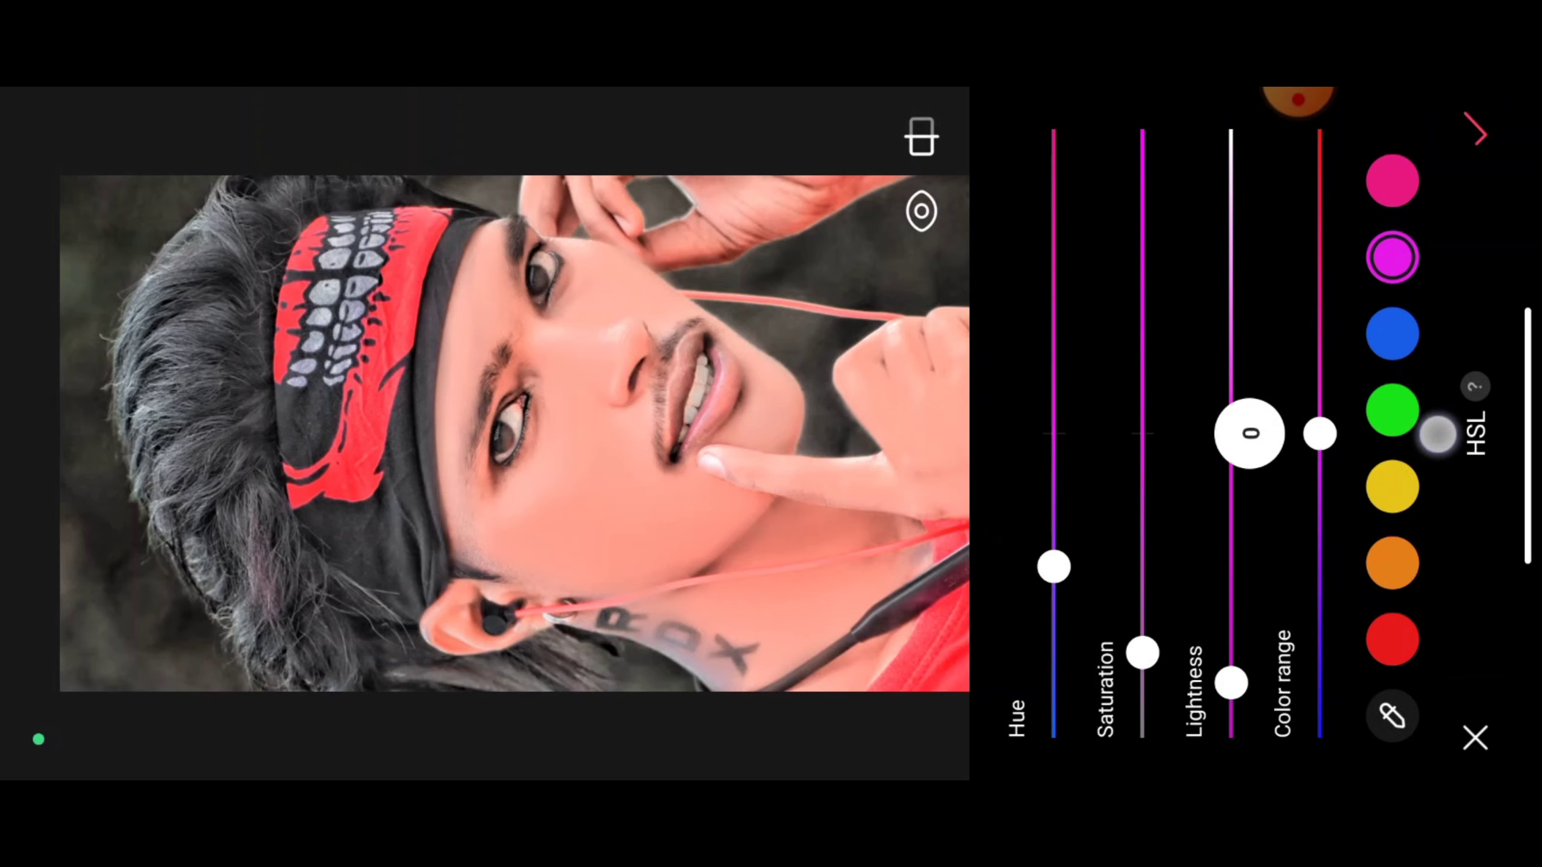
click(1479, 134)
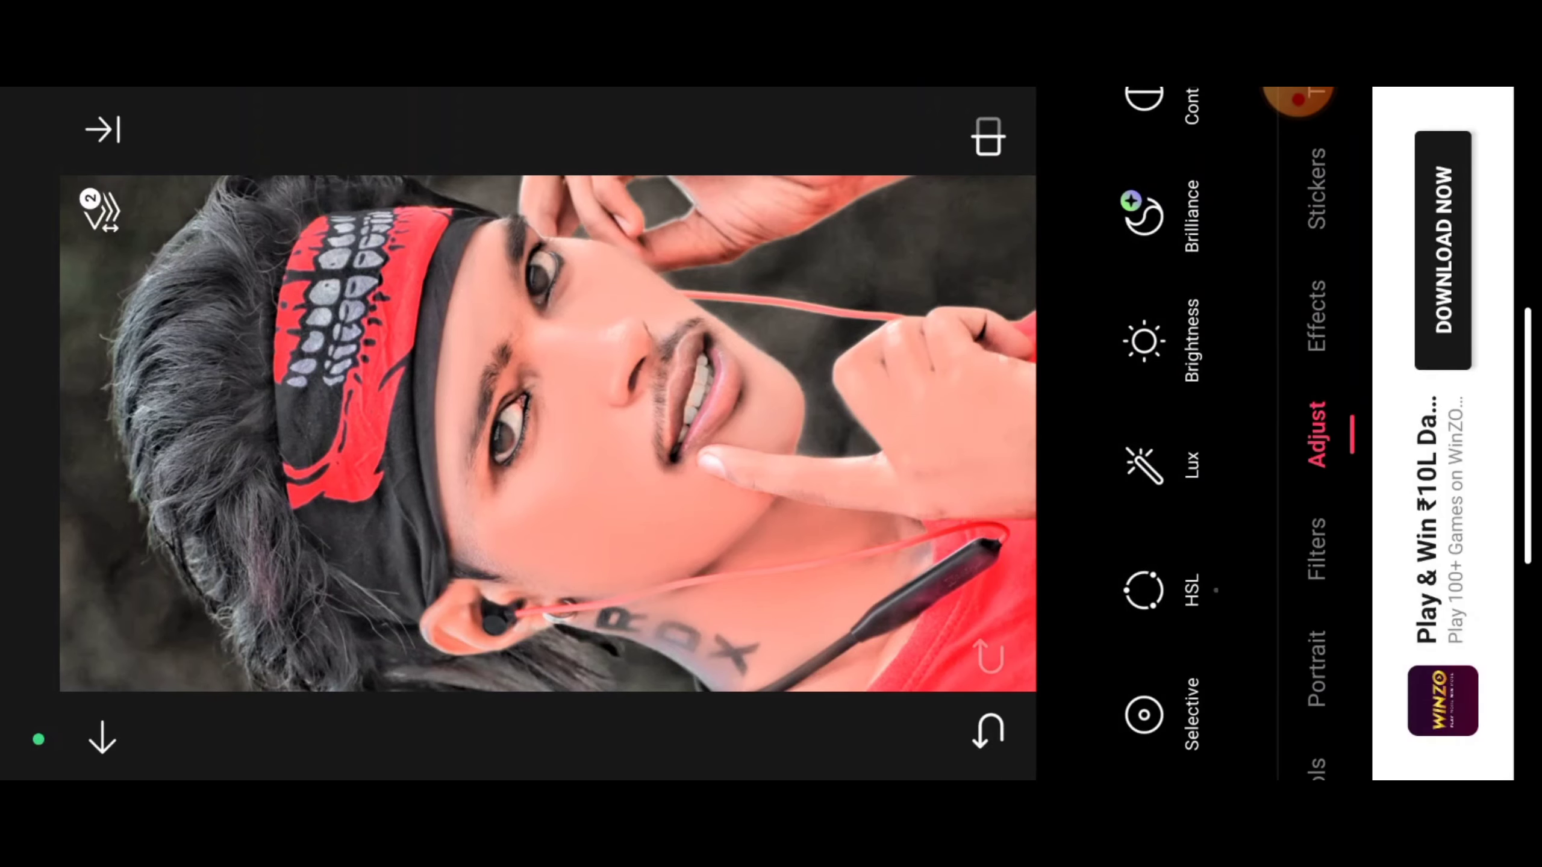
- Compare with the original, then brighten the portrait with Lux at 35
click(988, 137)
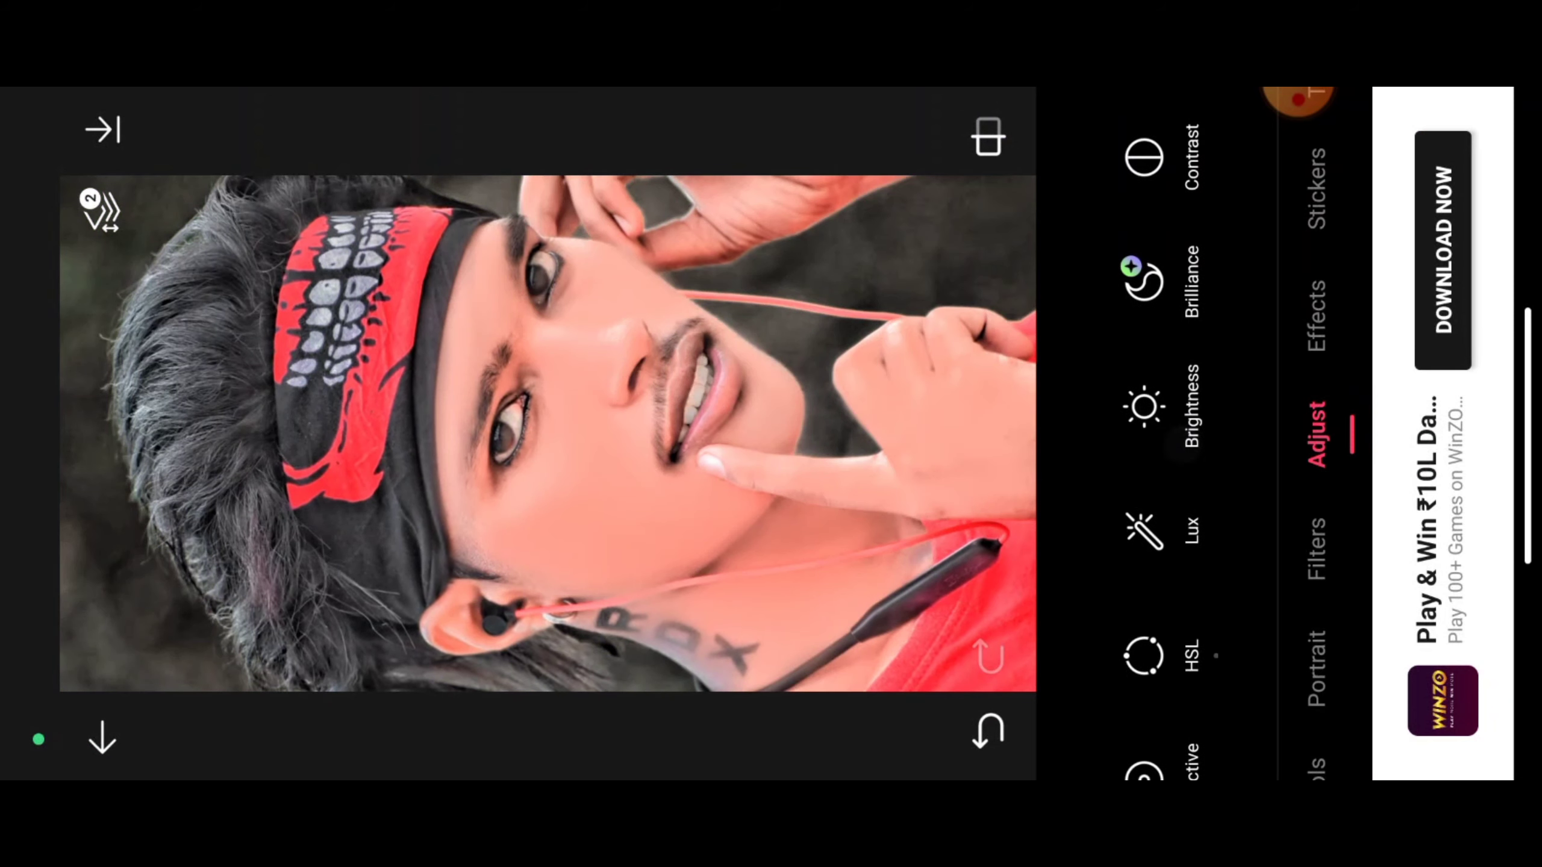
click(1144, 465)
drag(1025, 407, 1041, 385)
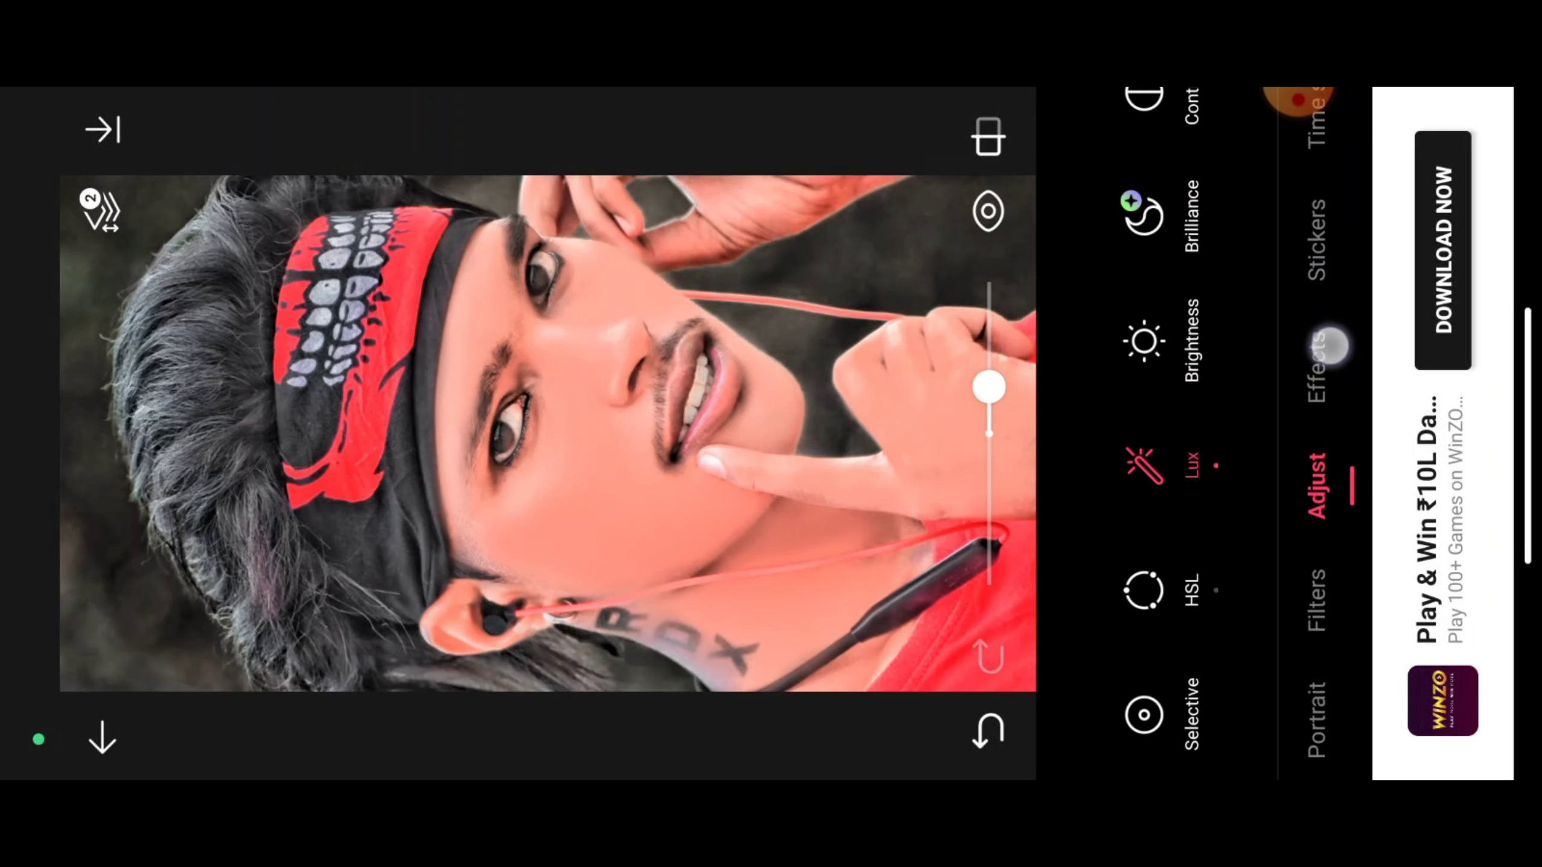
- Sharpen the portrait to 24
drag(1323, 273, 1338, 540)
mouse_move(1211, 271)
mouse_down()
mouse_move(1257, 532)
mouse_move(1259, 654)
mouse_up()
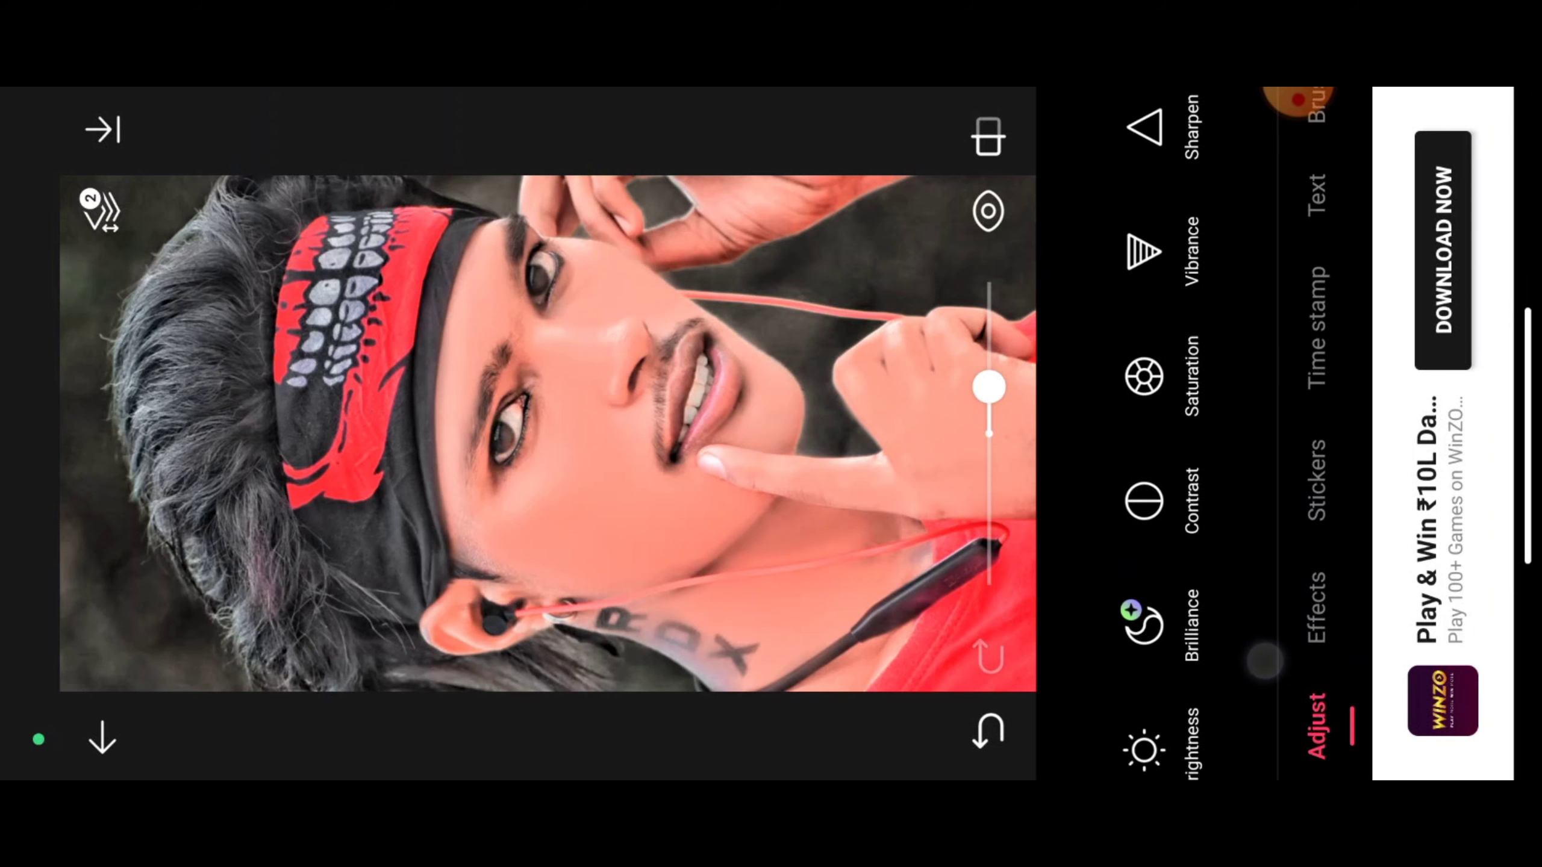
drag(1191, 351, 1220, 455)
click(1144, 613)
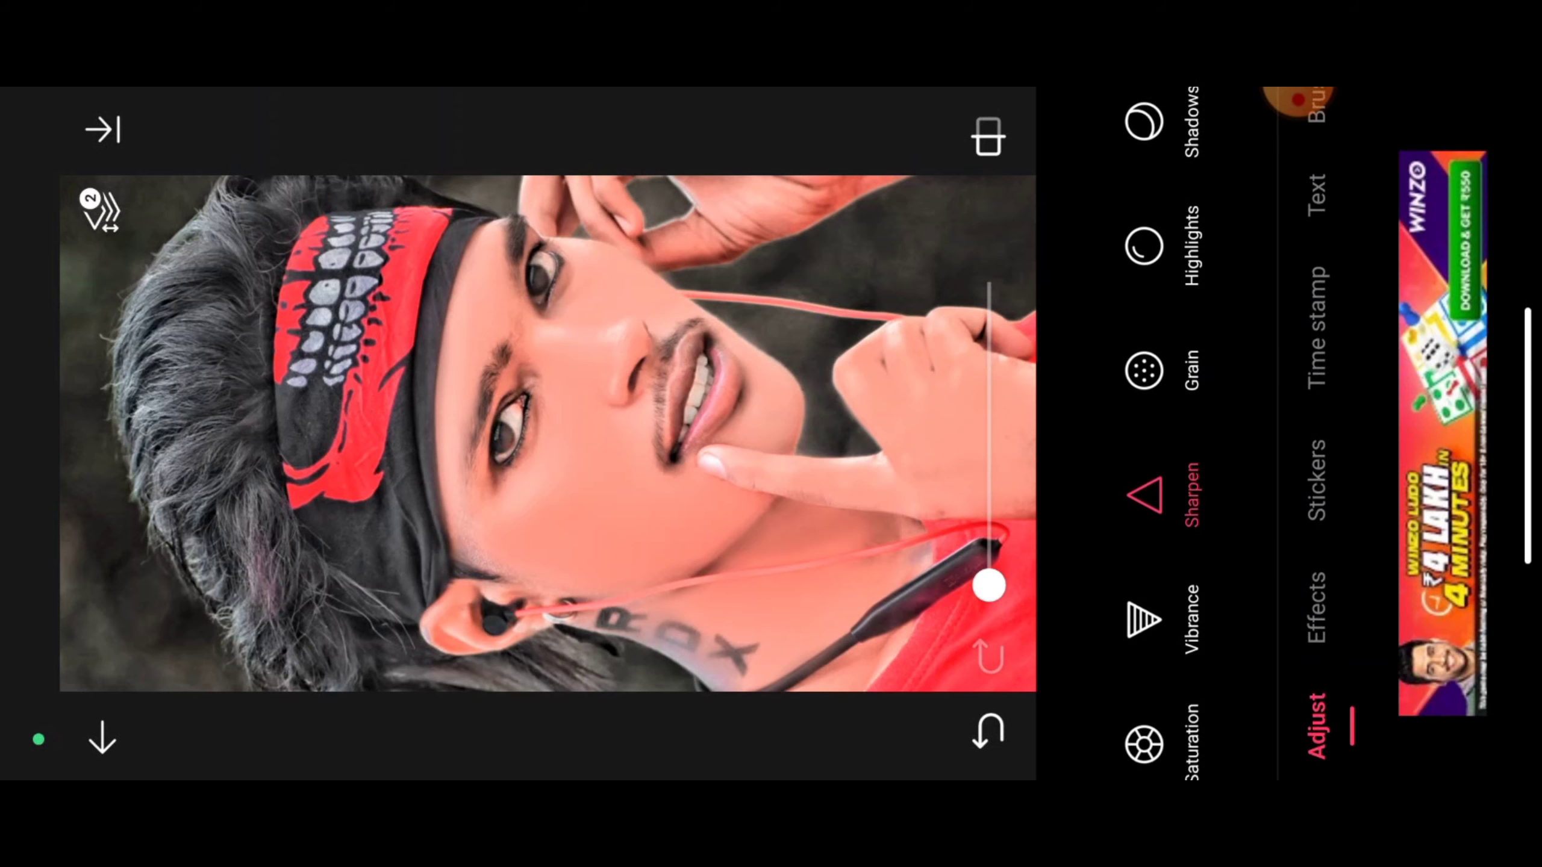
mouse_move(995, 585)
mouse_down()
mouse_move(1001, 510)
mouse_move(1014, 513)
mouse_up()
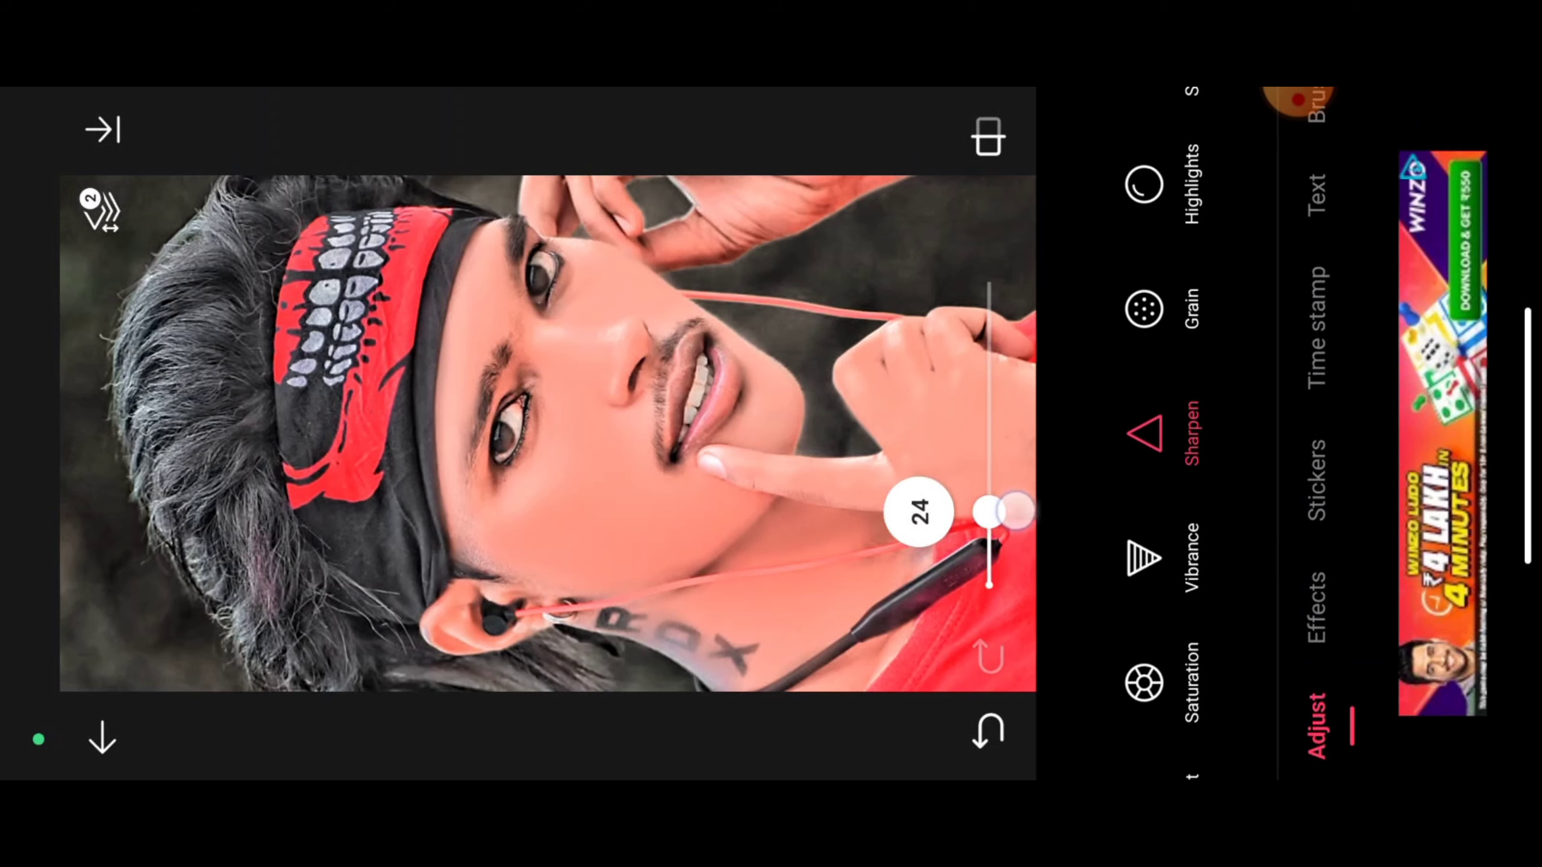
- Add a vignette of about 63 to darken the edges, and compare with the original
drag(1162, 407, 1214, 674)
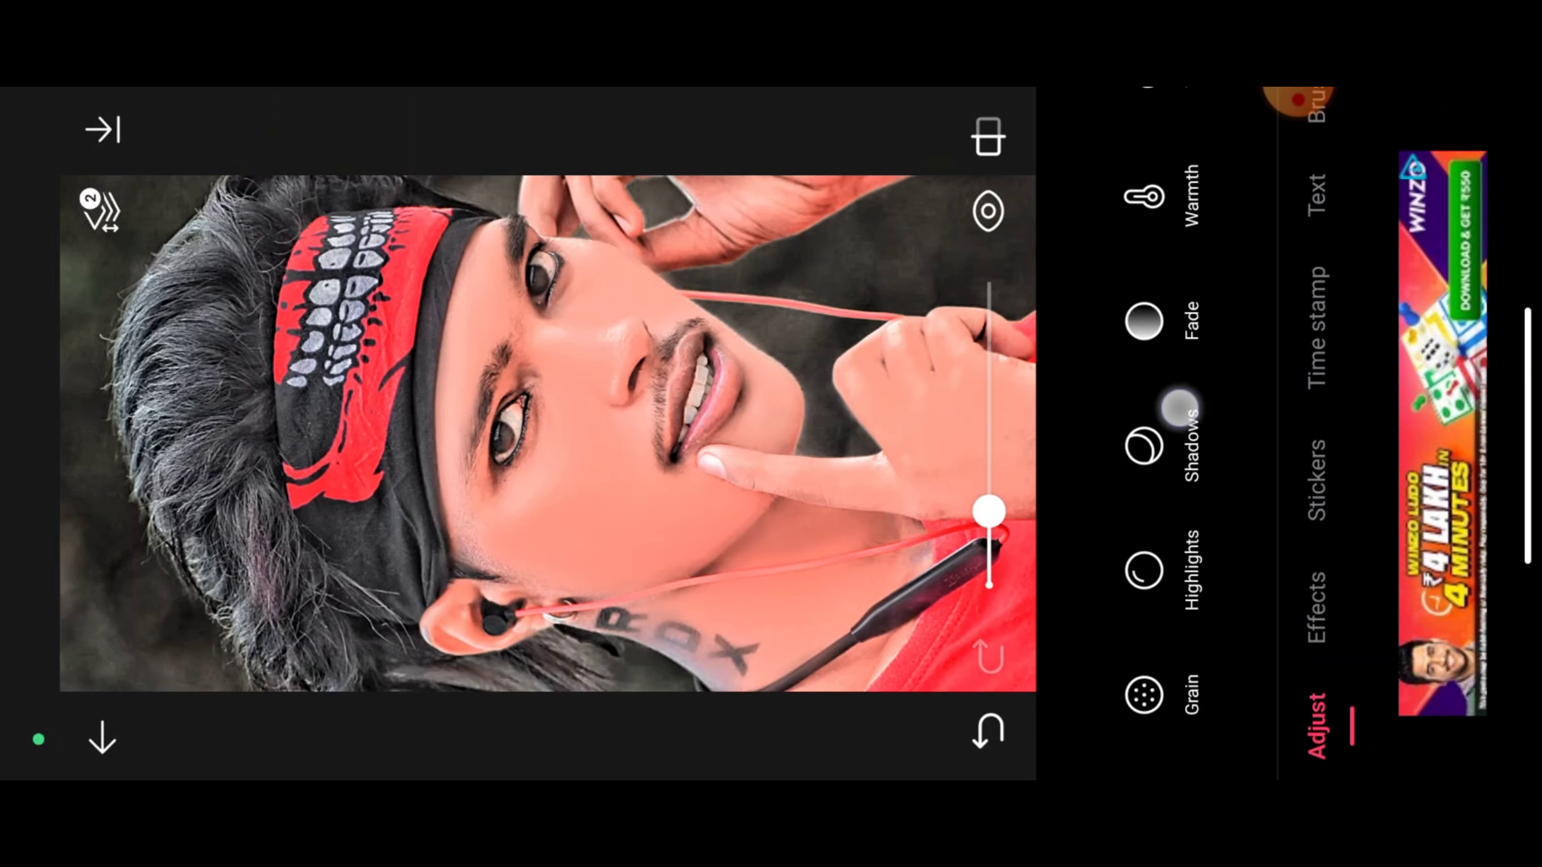
drag(1179, 407, 1235, 671)
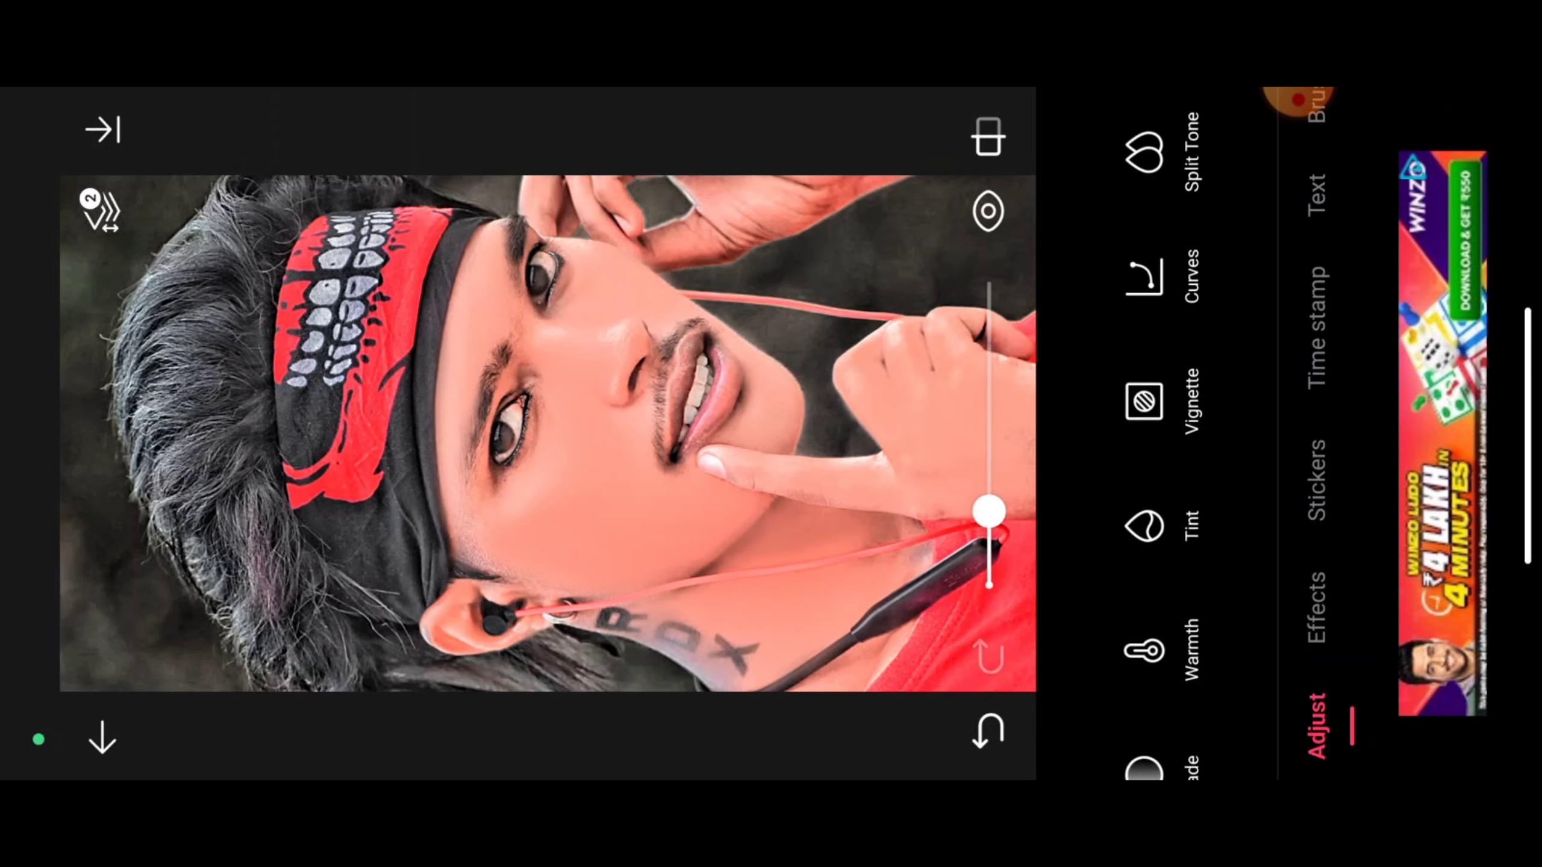
click(1144, 401)
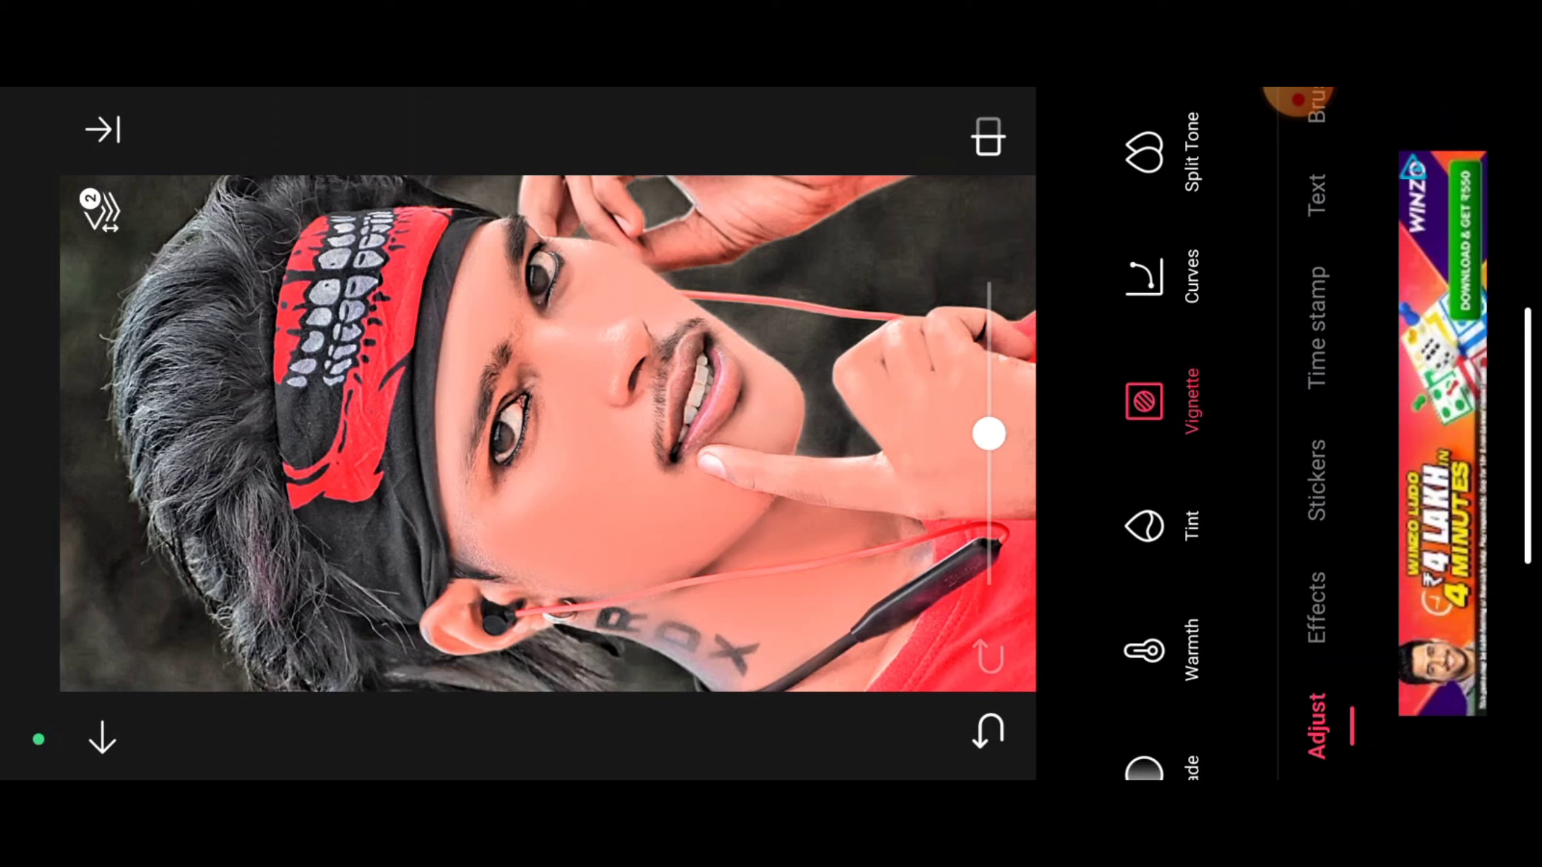
mouse_move(1032, 433)
mouse_down()
mouse_move(1056, 286)
mouse_move(1109, 564)
mouse_move(1093, 345)
mouse_move(1097, 380)
mouse_up()
click(1007, 141)
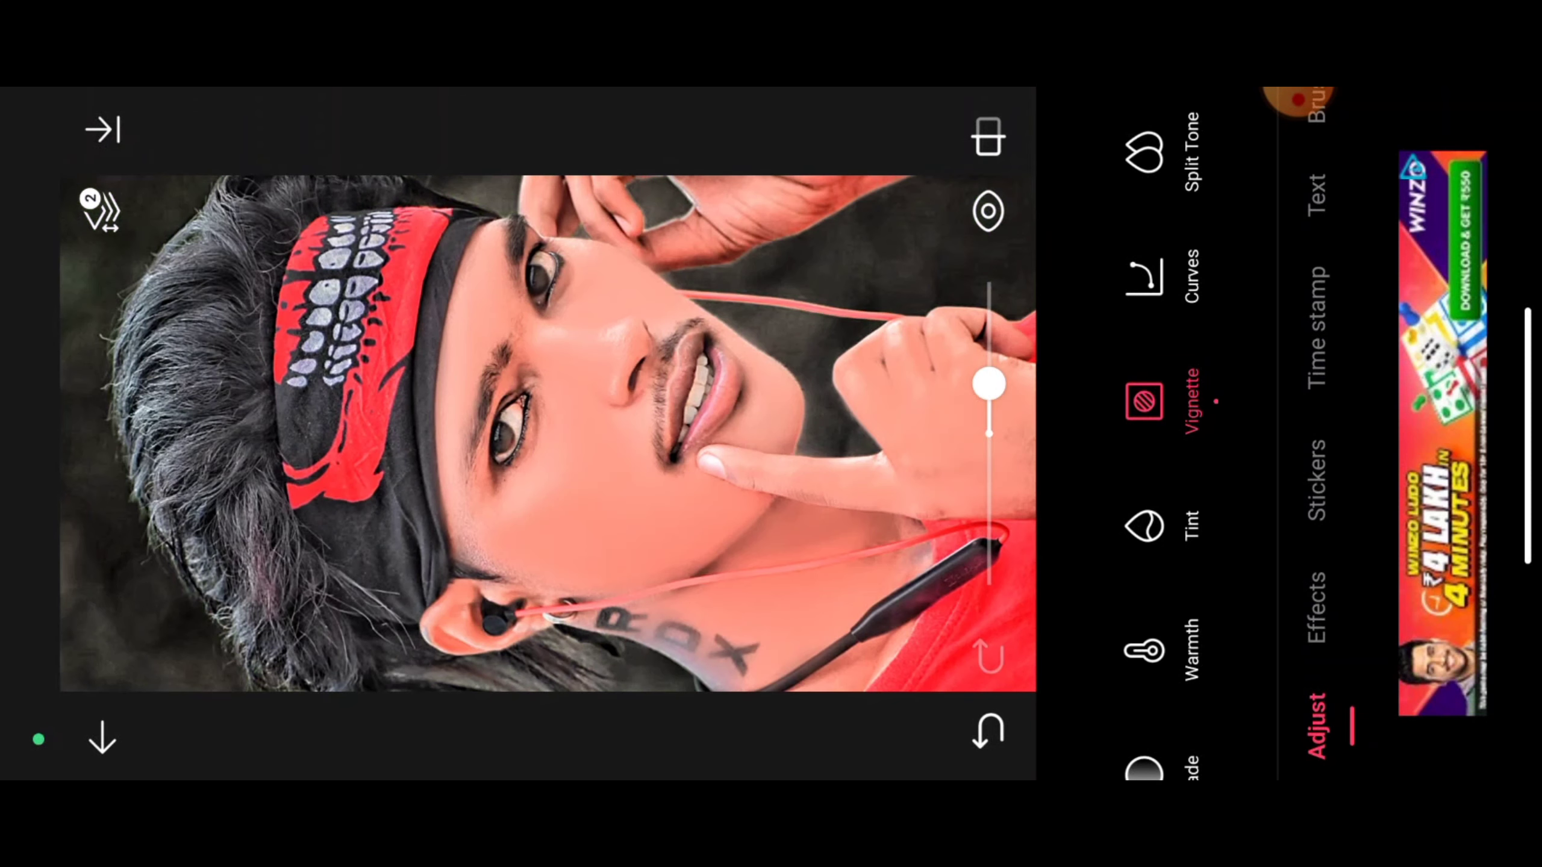
drag(1316, 698, 1316, 303)
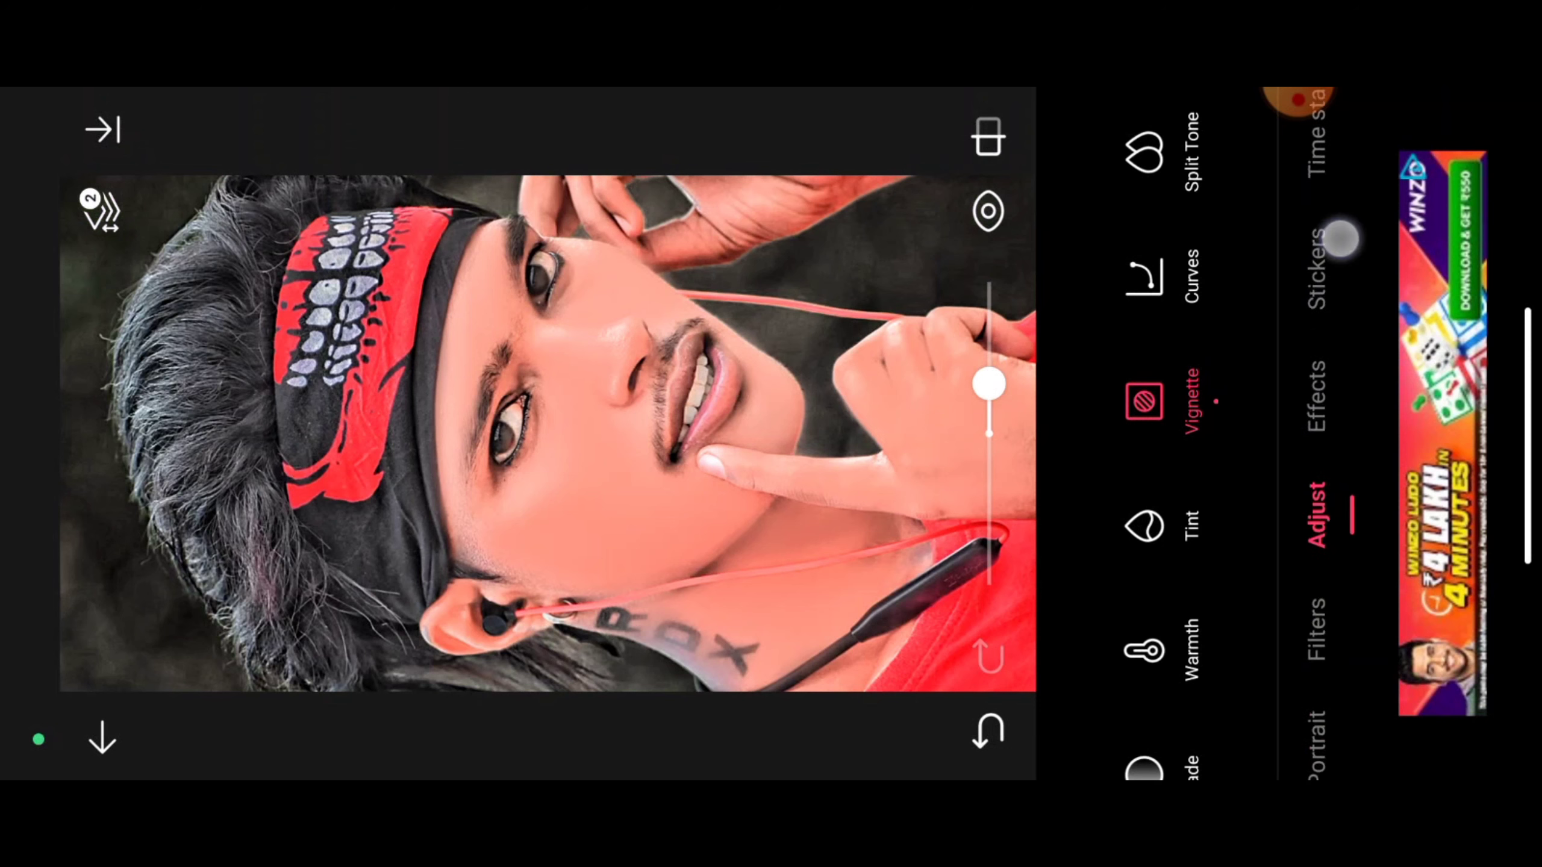
- Apply the Natural-mode Enhance to the portrait and compare it with the original
click(1298, 100)
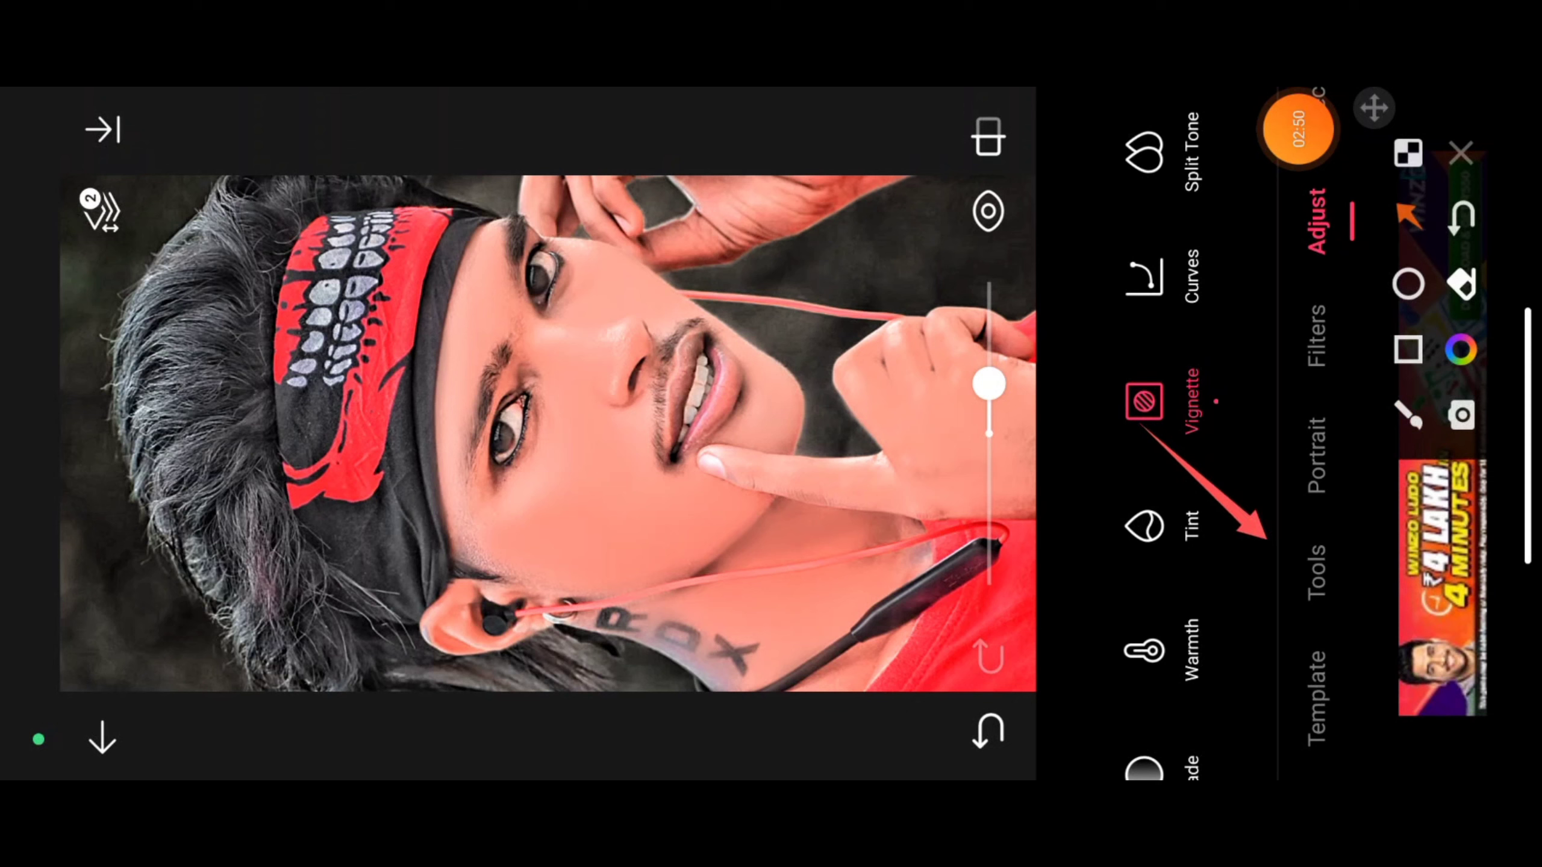
click(1318, 555)
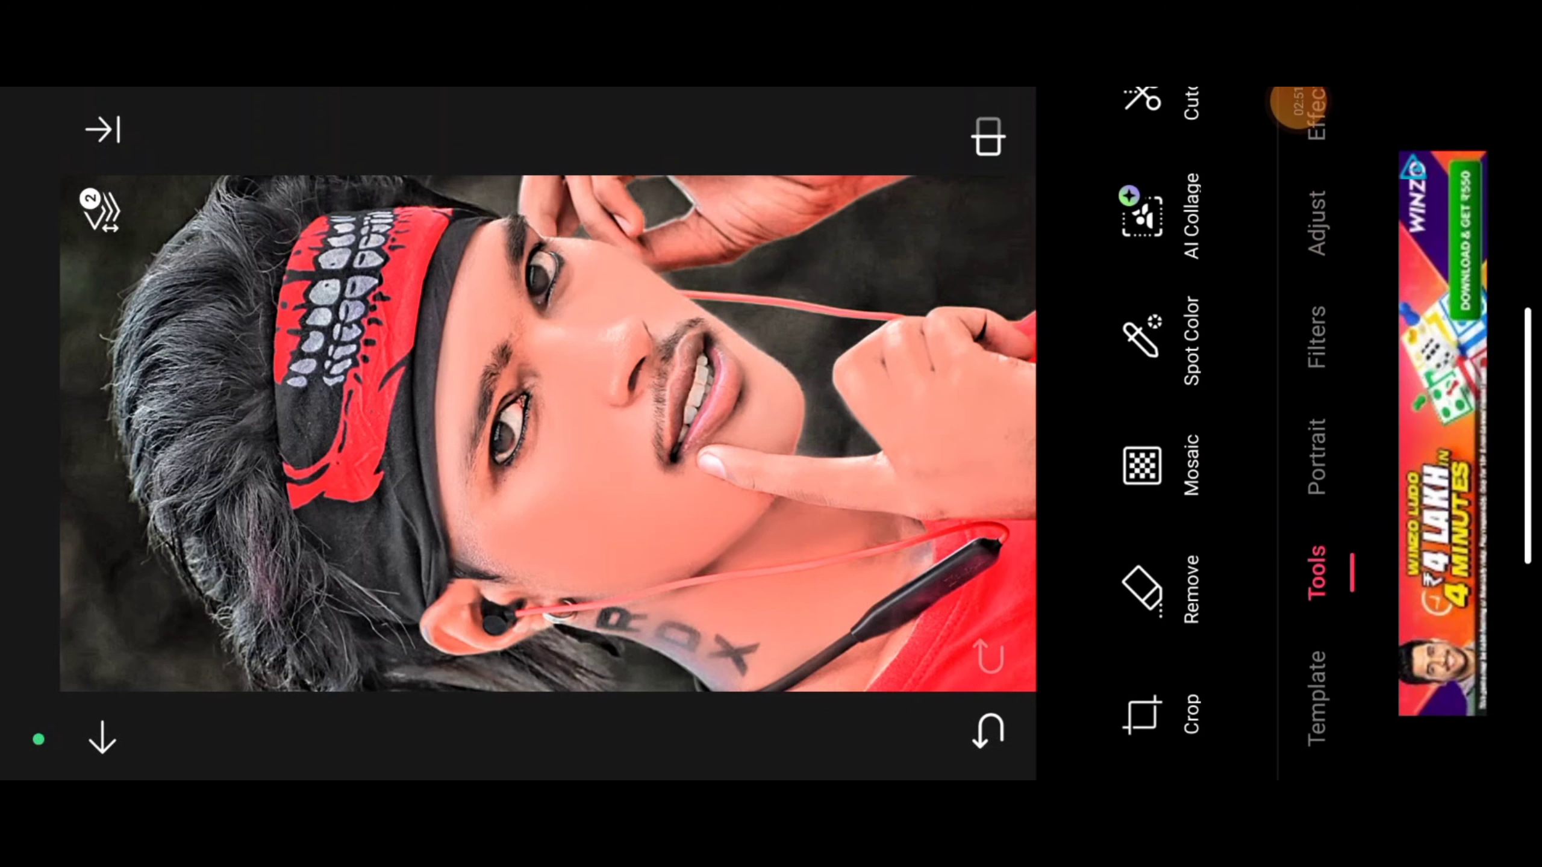
drag(1232, 242, 1265, 662)
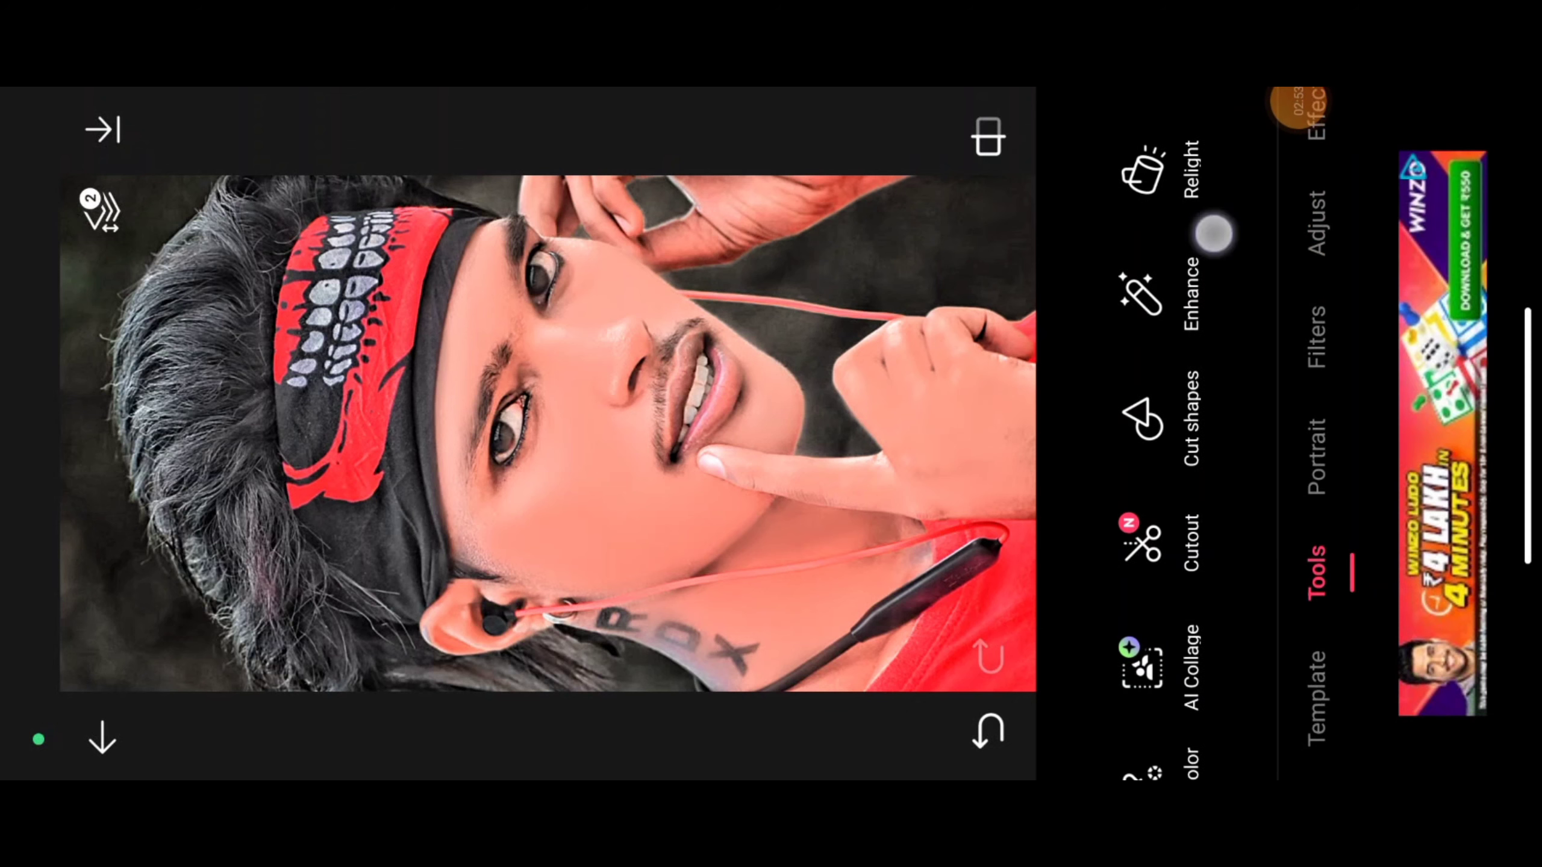
drag(1199, 394, 1232, 525)
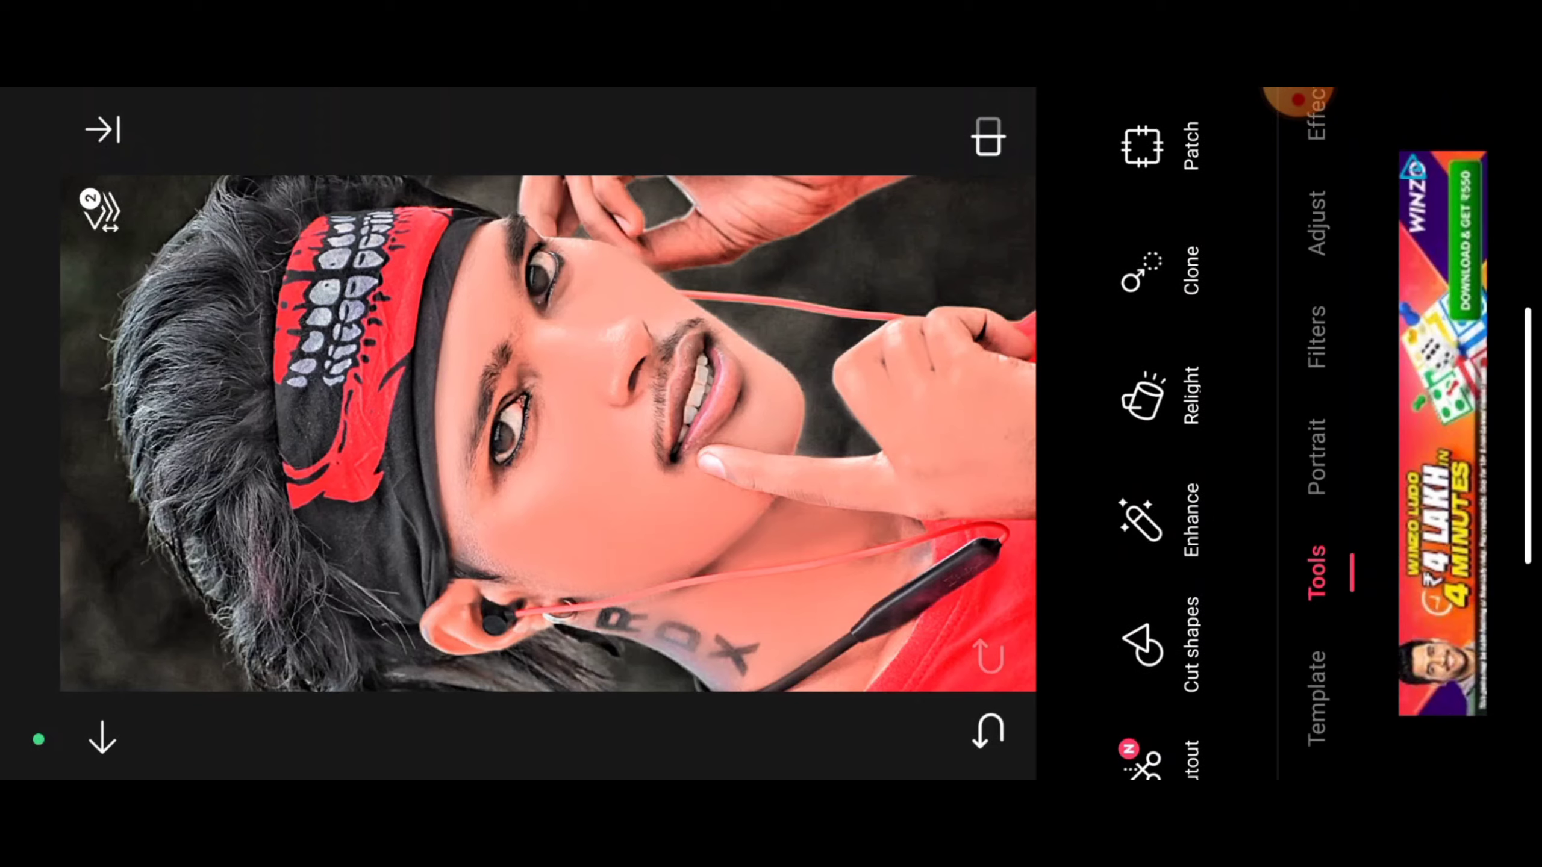
click(1147, 517)
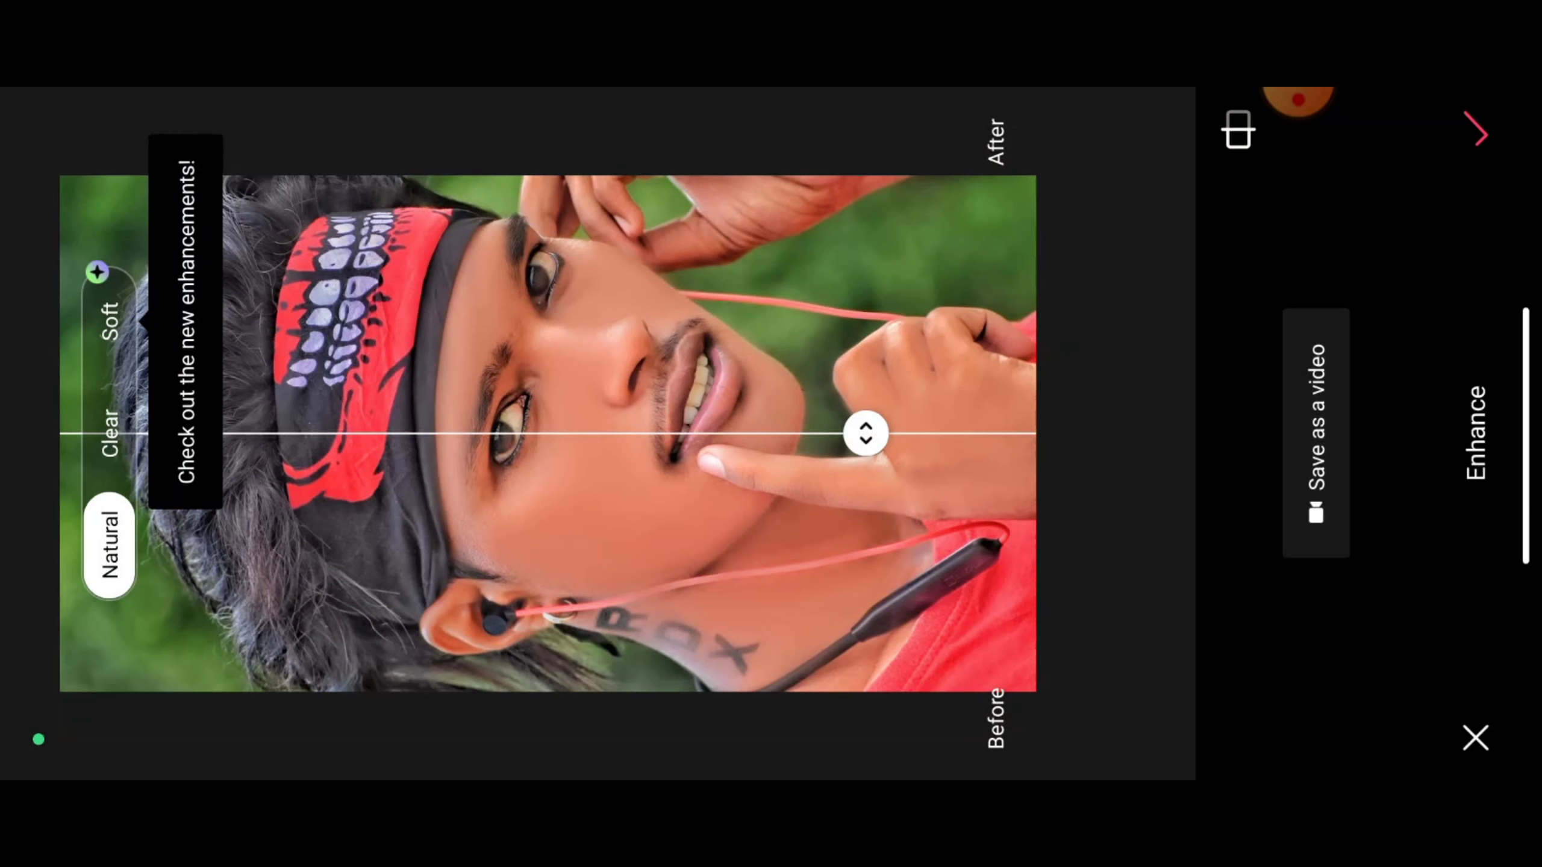
scroll(649, 365, up, 3)
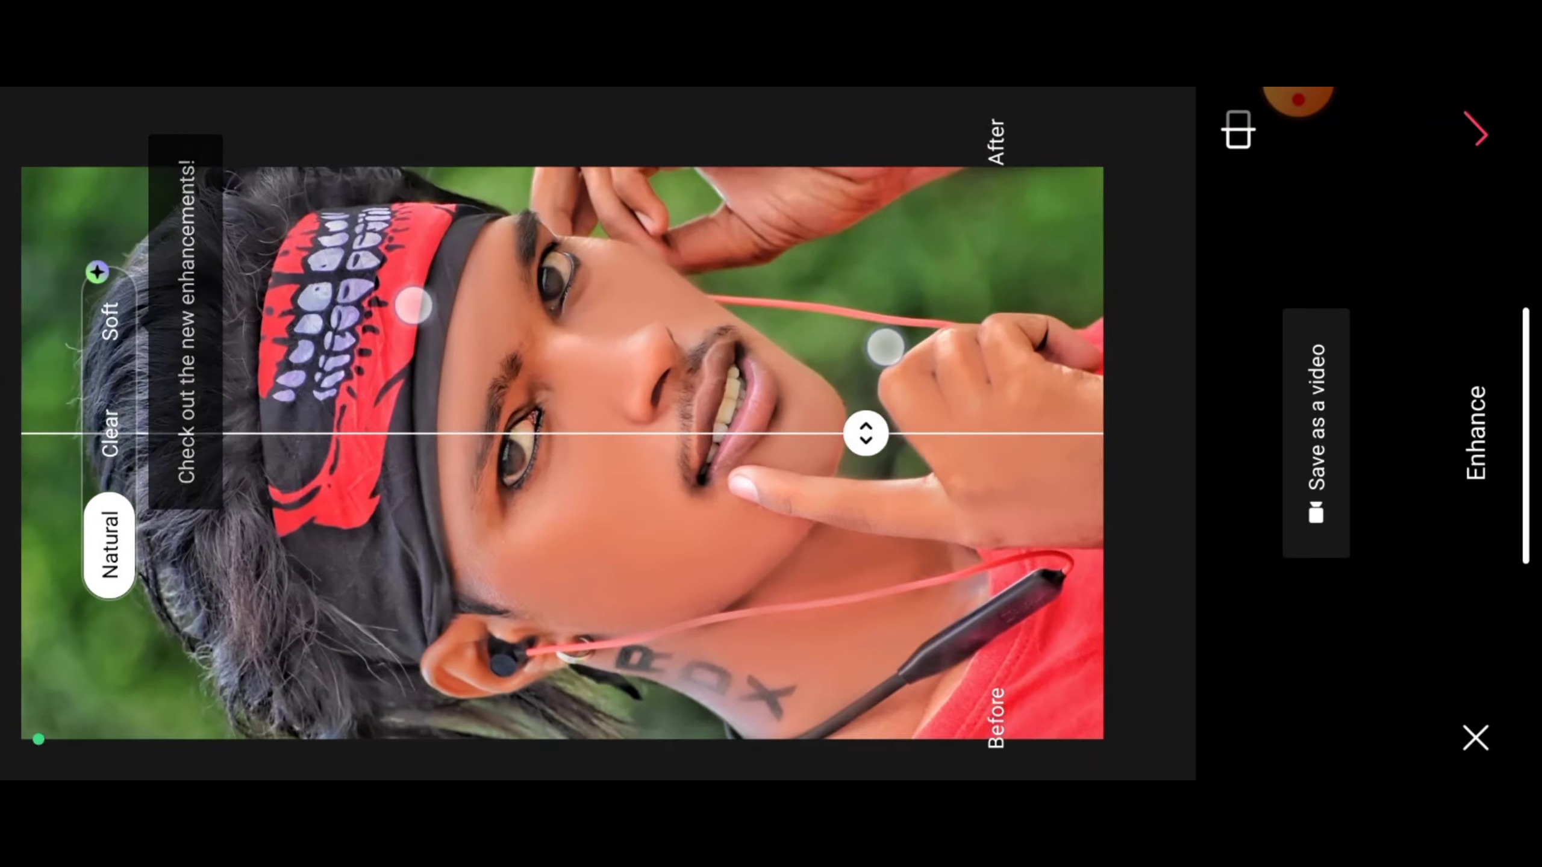
mouse_move(1070, 371)
mouse_down()
mouse_move(912, 276)
mouse_move(1001, 722)
mouse_move(973, 231)
mouse_move(1043, 665)
mouse_move(1015, 443)
mouse_move(1045, 633)
mouse_move(1060, 406)
mouse_move(1066, 692)
mouse_up()
click(1471, 126)
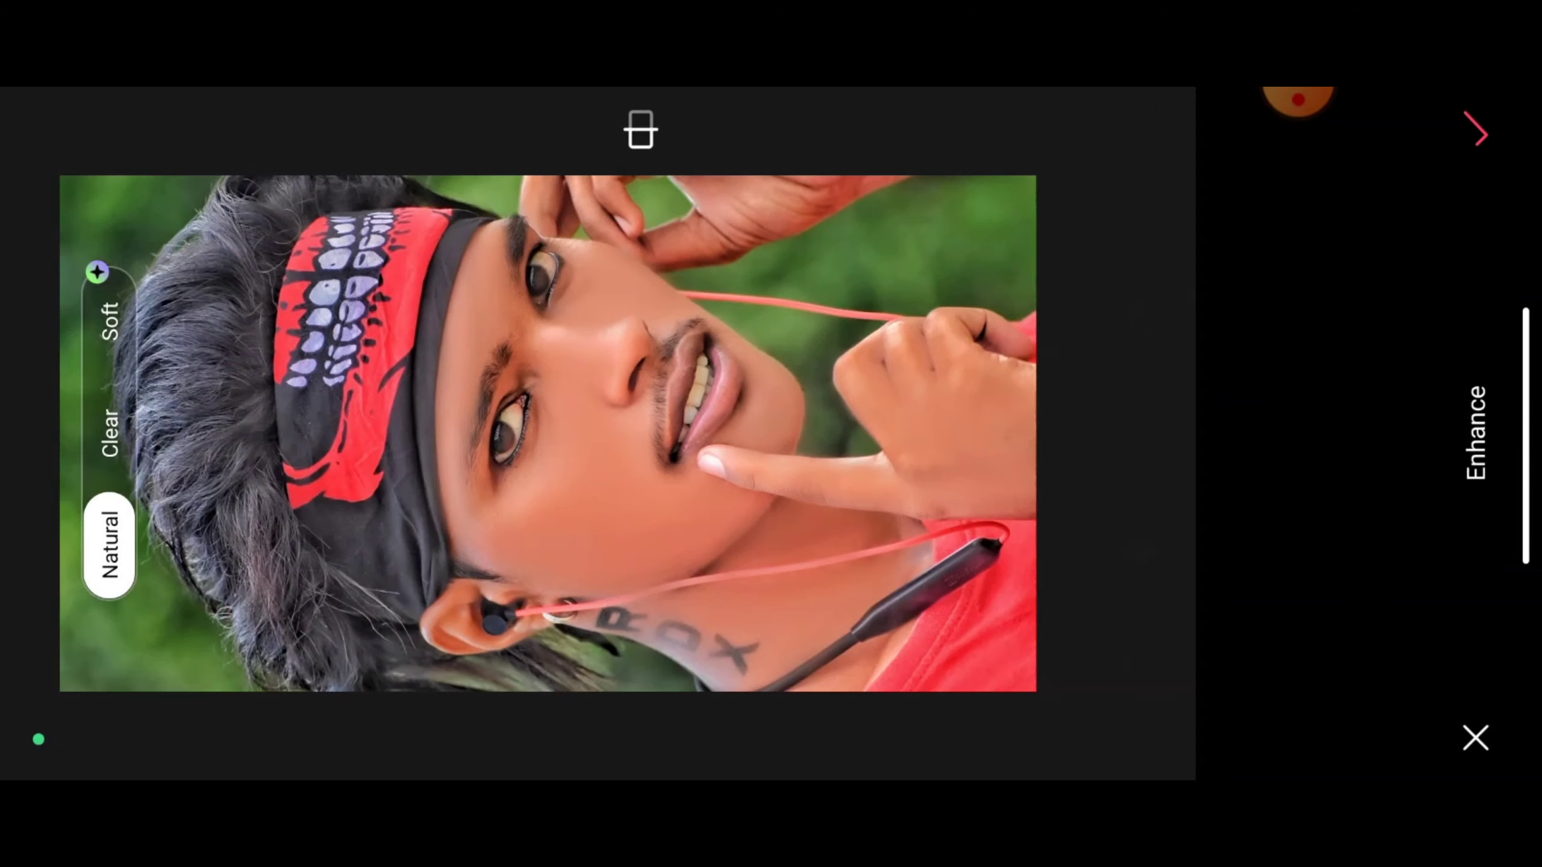
click(993, 128)
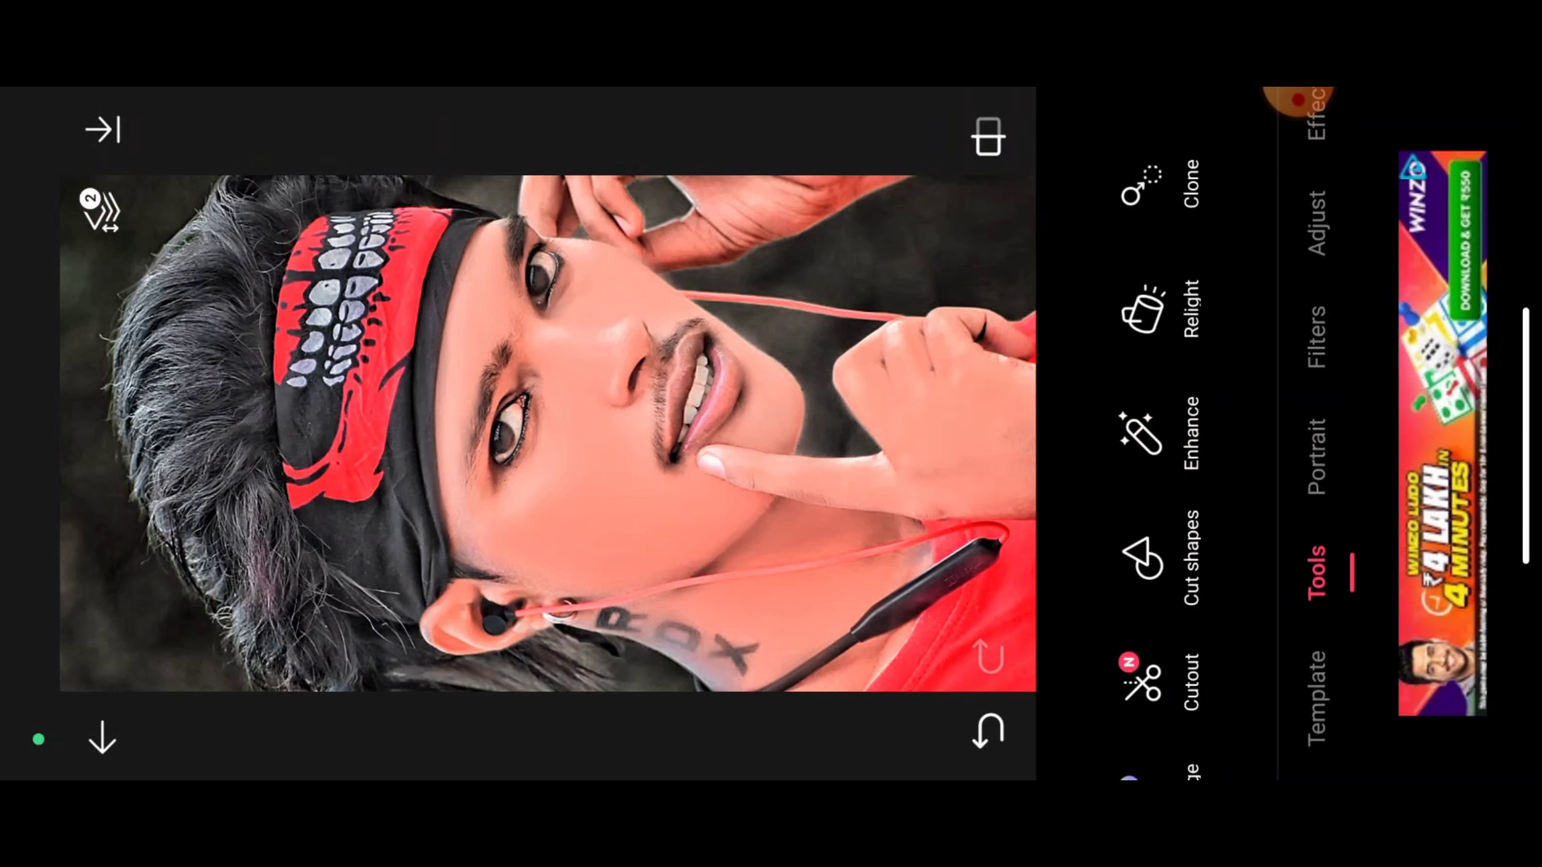
- Give the lips the Pink3 lip colour at intensity 100
click(1318, 455)
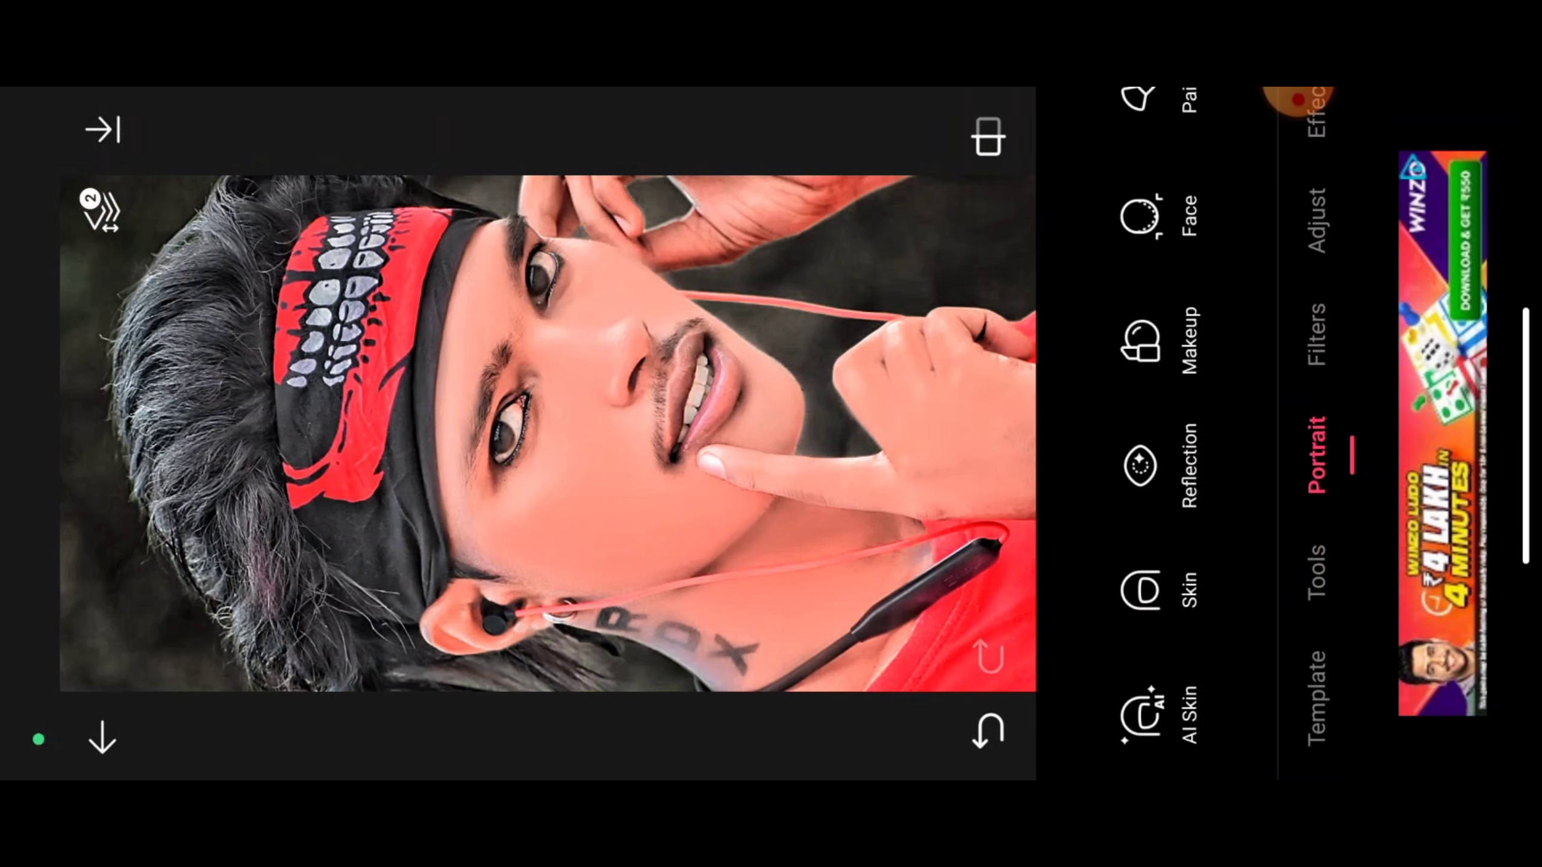
drag(1193, 261, 1209, 458)
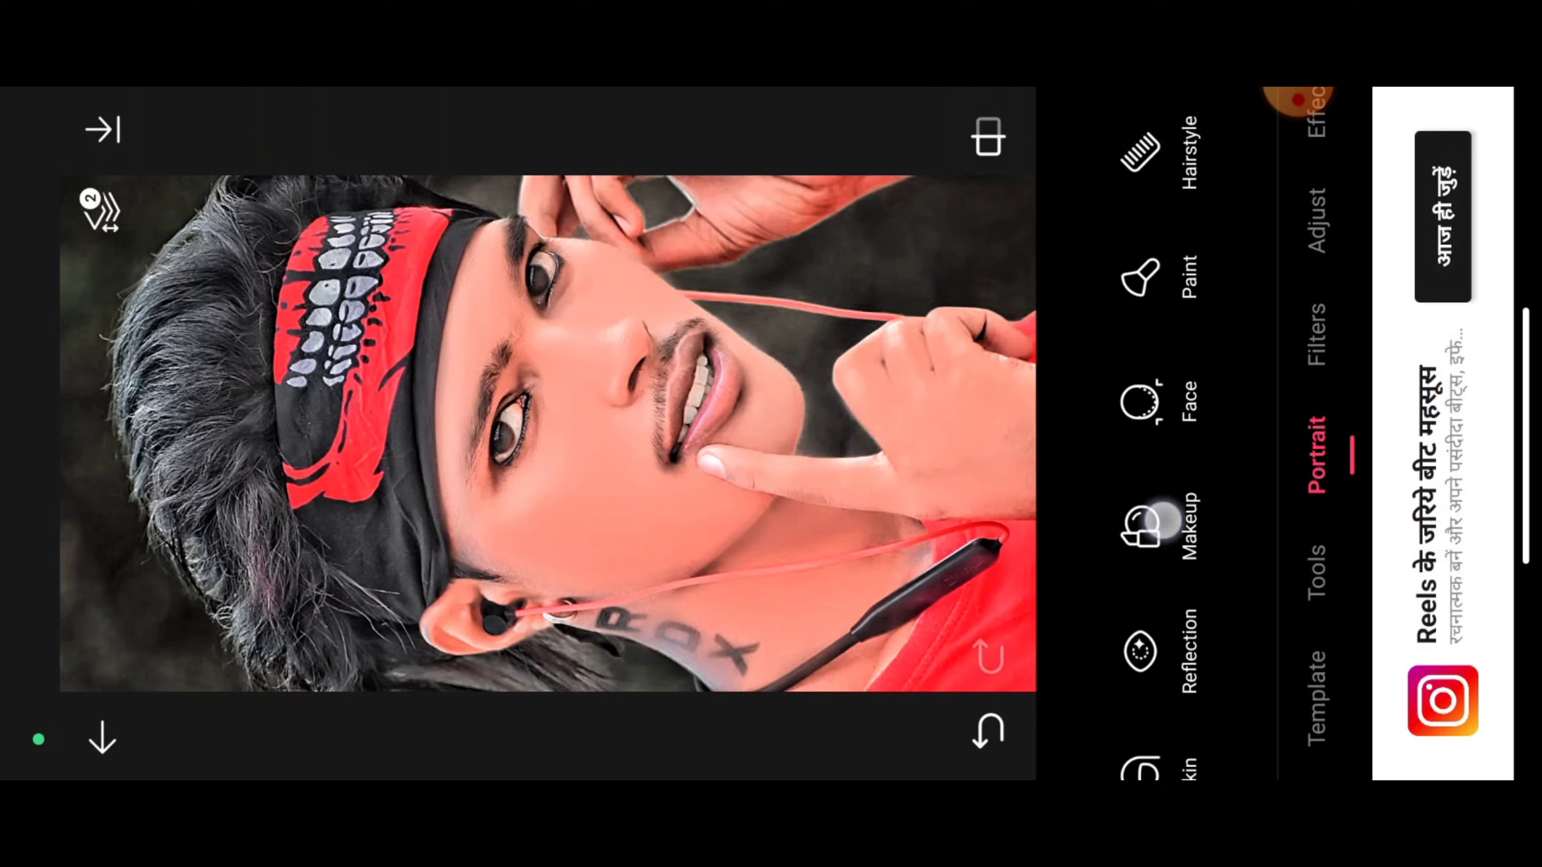
click(1161, 520)
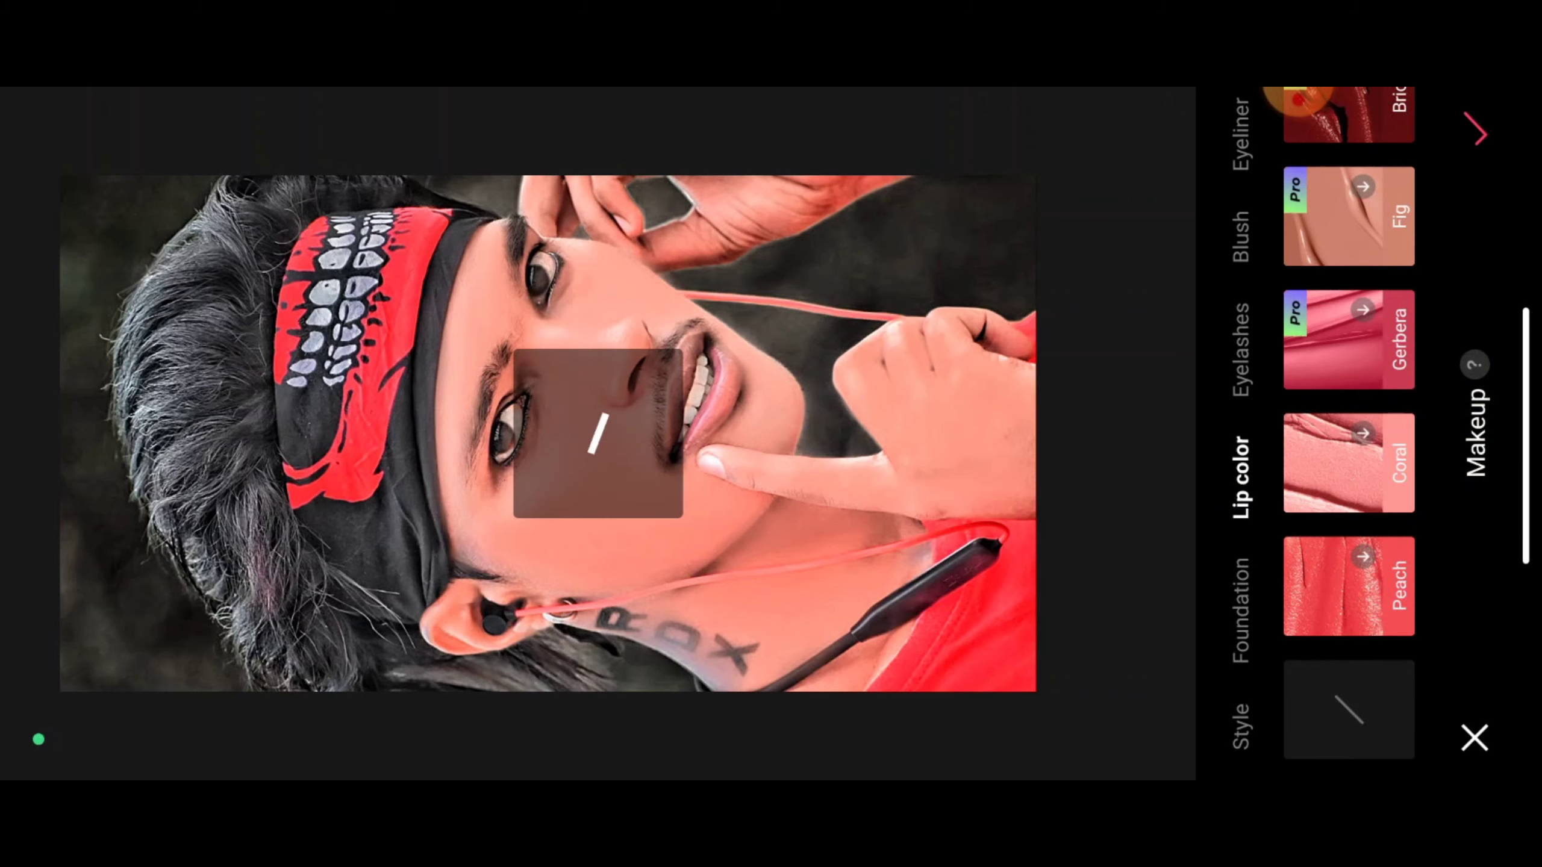
drag(1320, 293, 1347, 606)
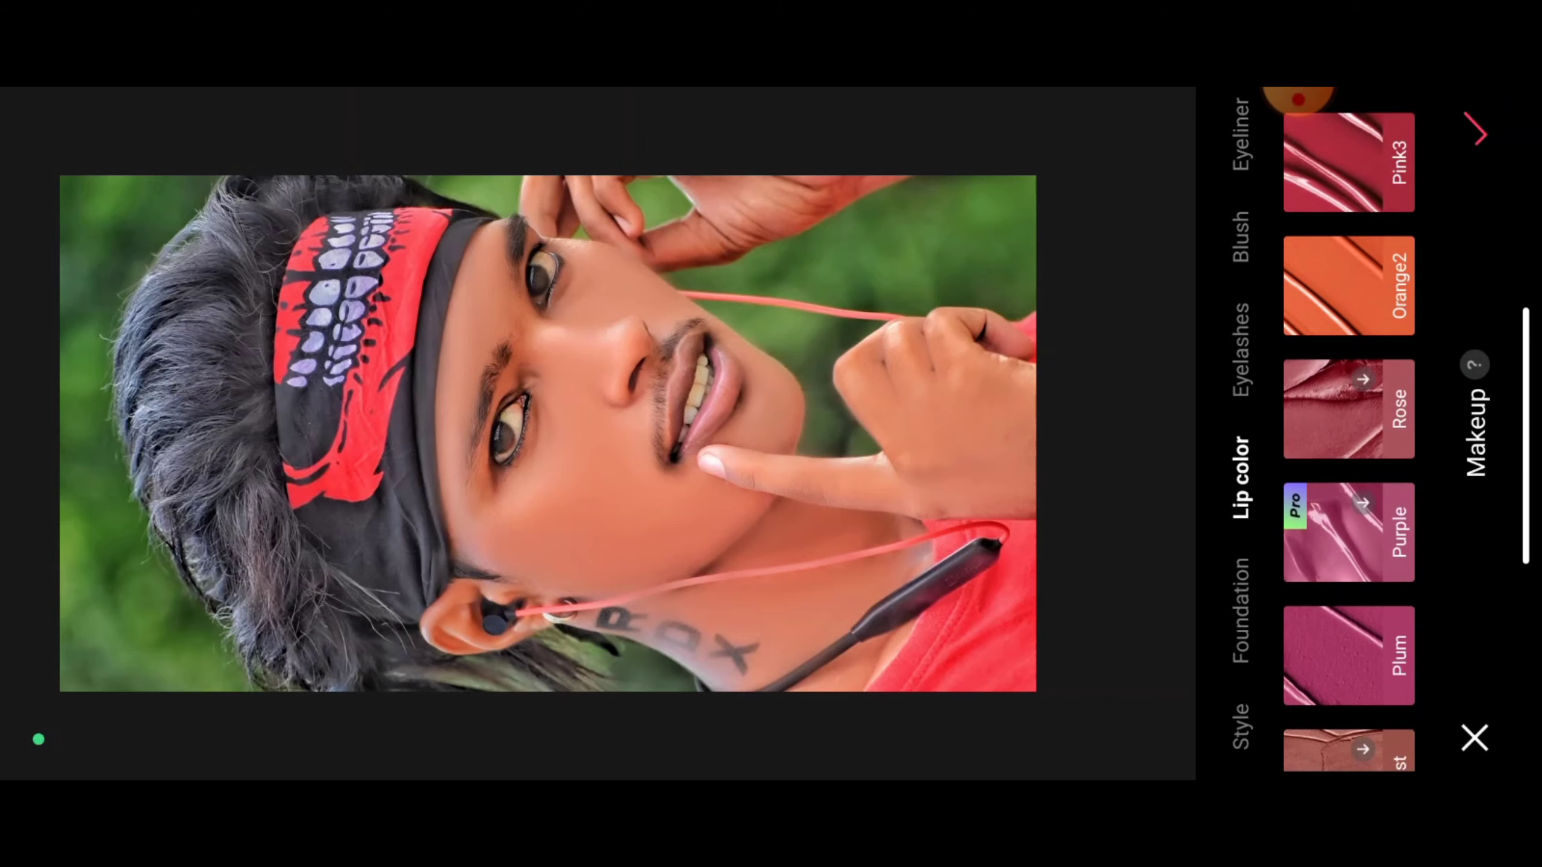
click(1348, 165)
drag(1165, 509, 1178, 362)
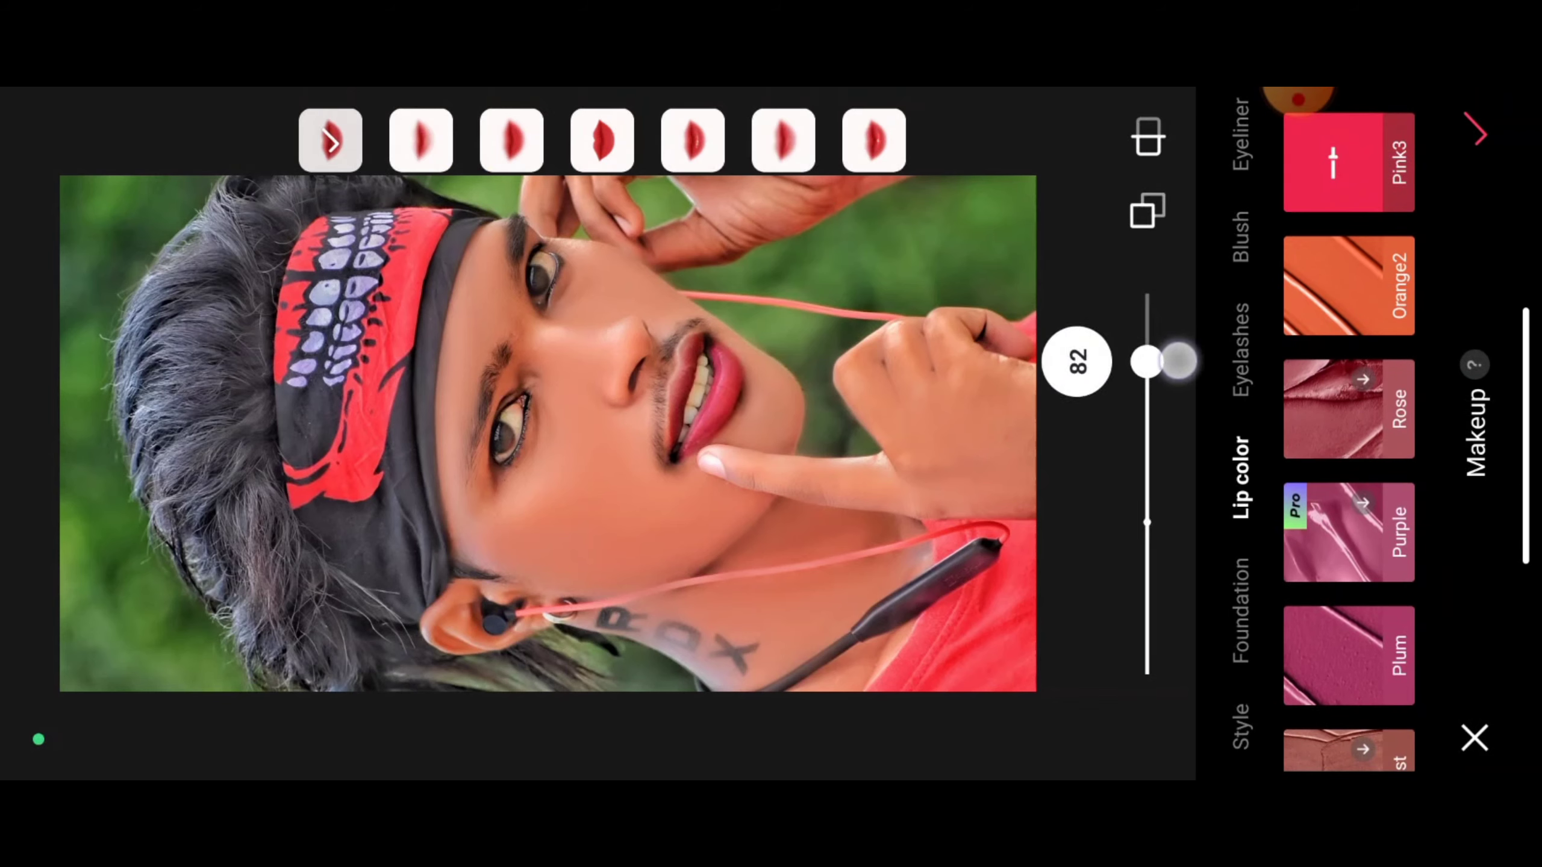
click(787, 131)
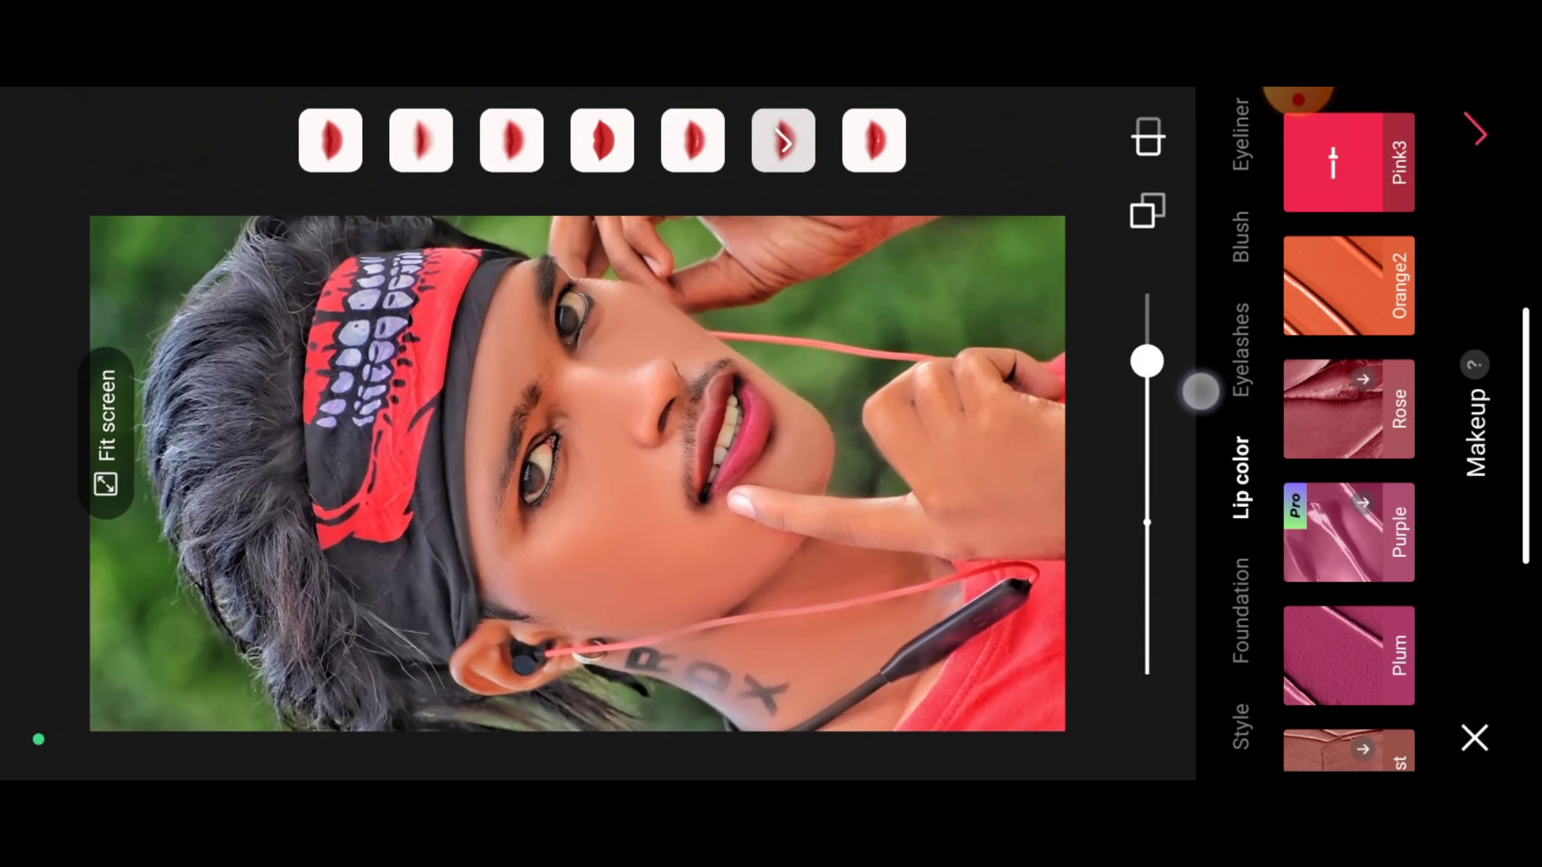
drag(1178, 364, 1178, 263)
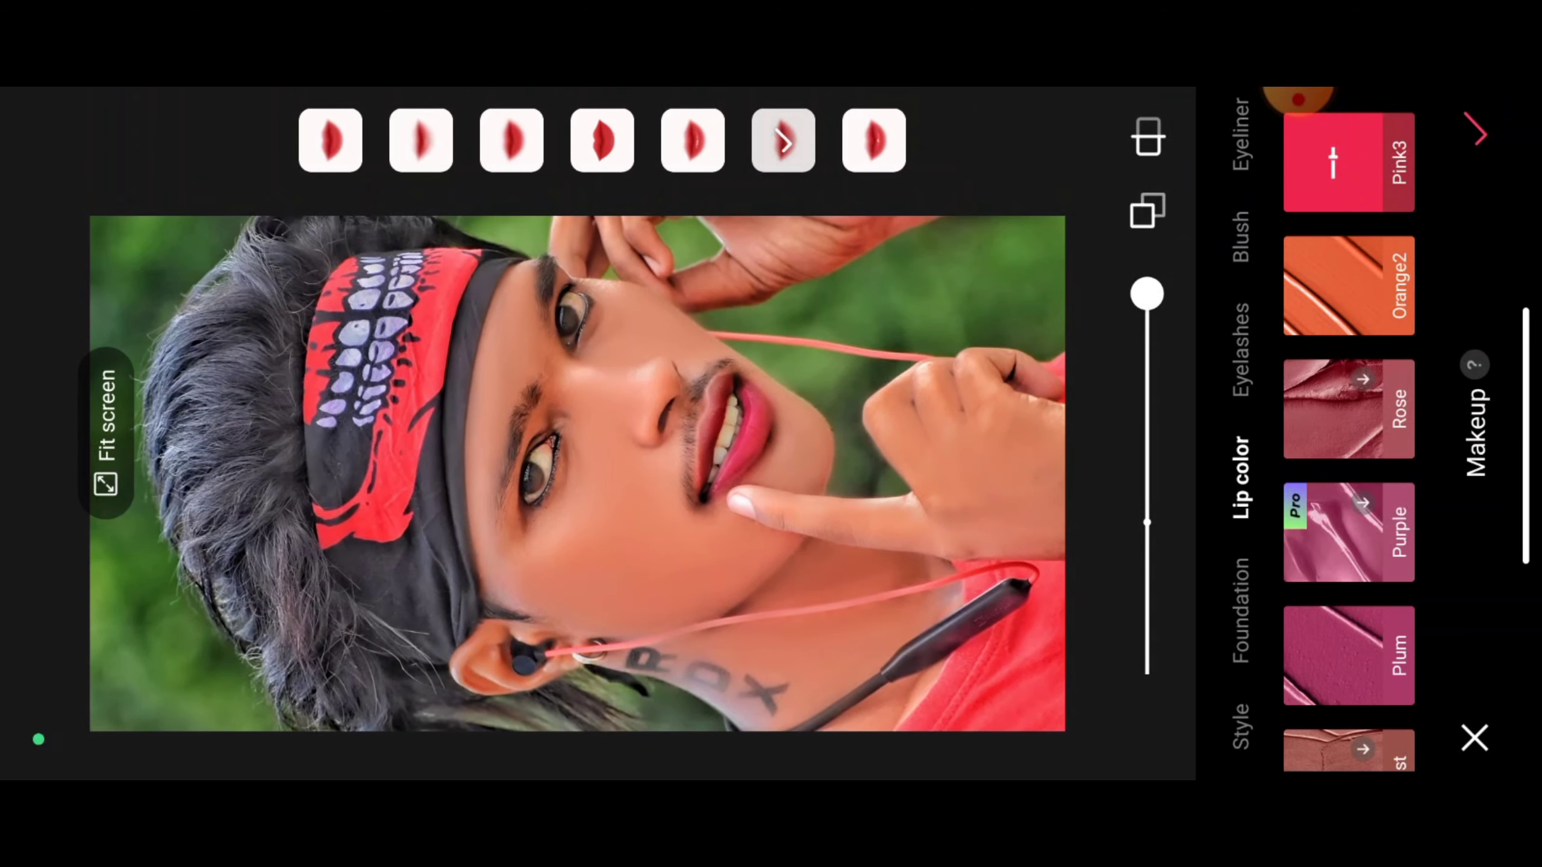
- Add Blue eye colour at 100, apply the makeup, and compare with the original
drag(1241, 303, 1241, 719)
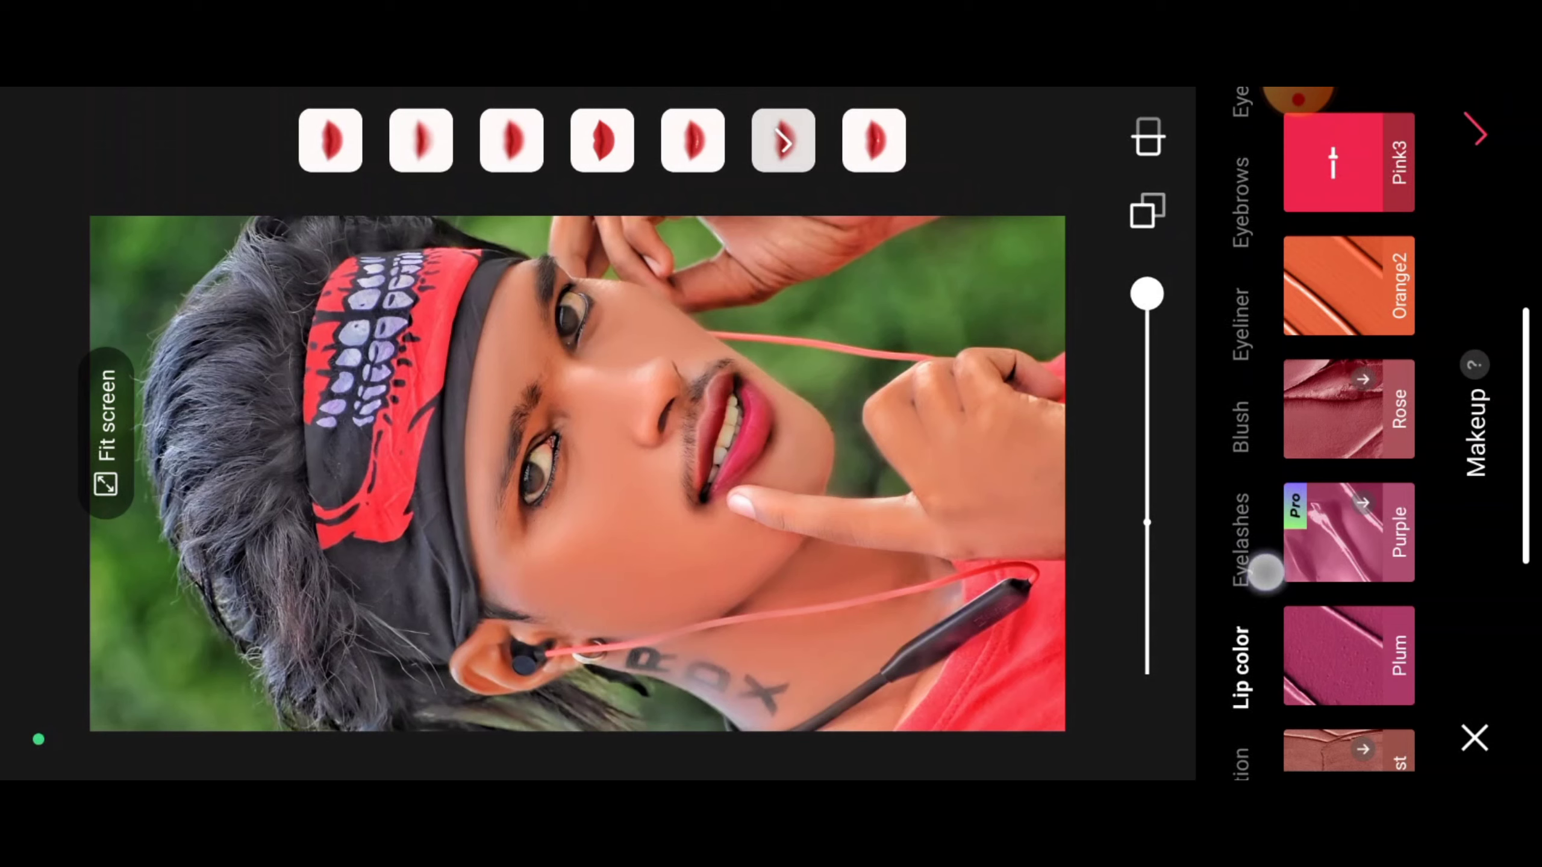
click(1241, 303)
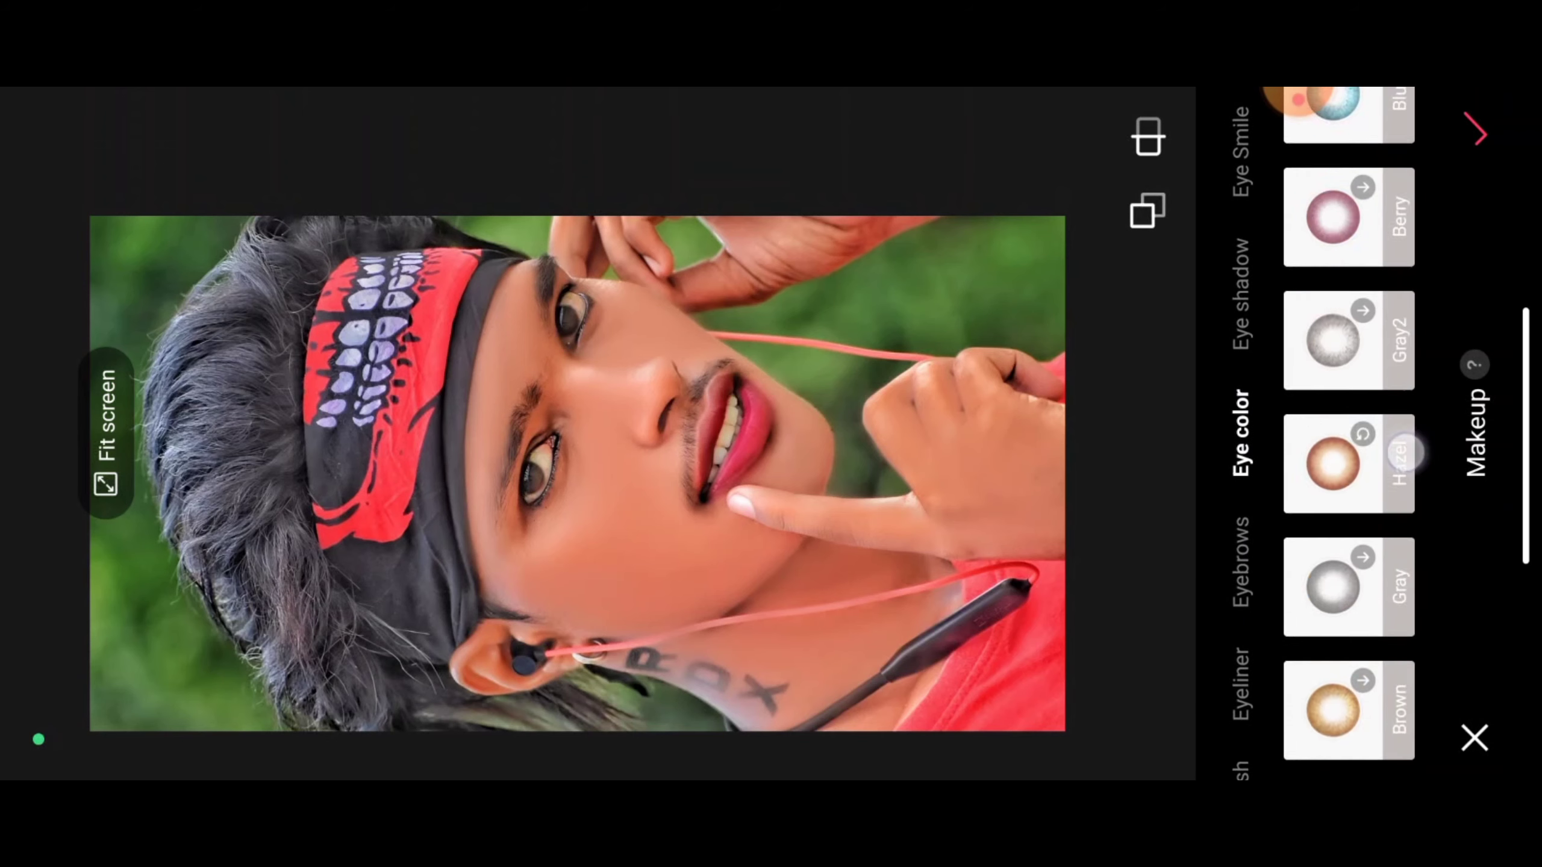
drag(1146, 447, 1182, 190)
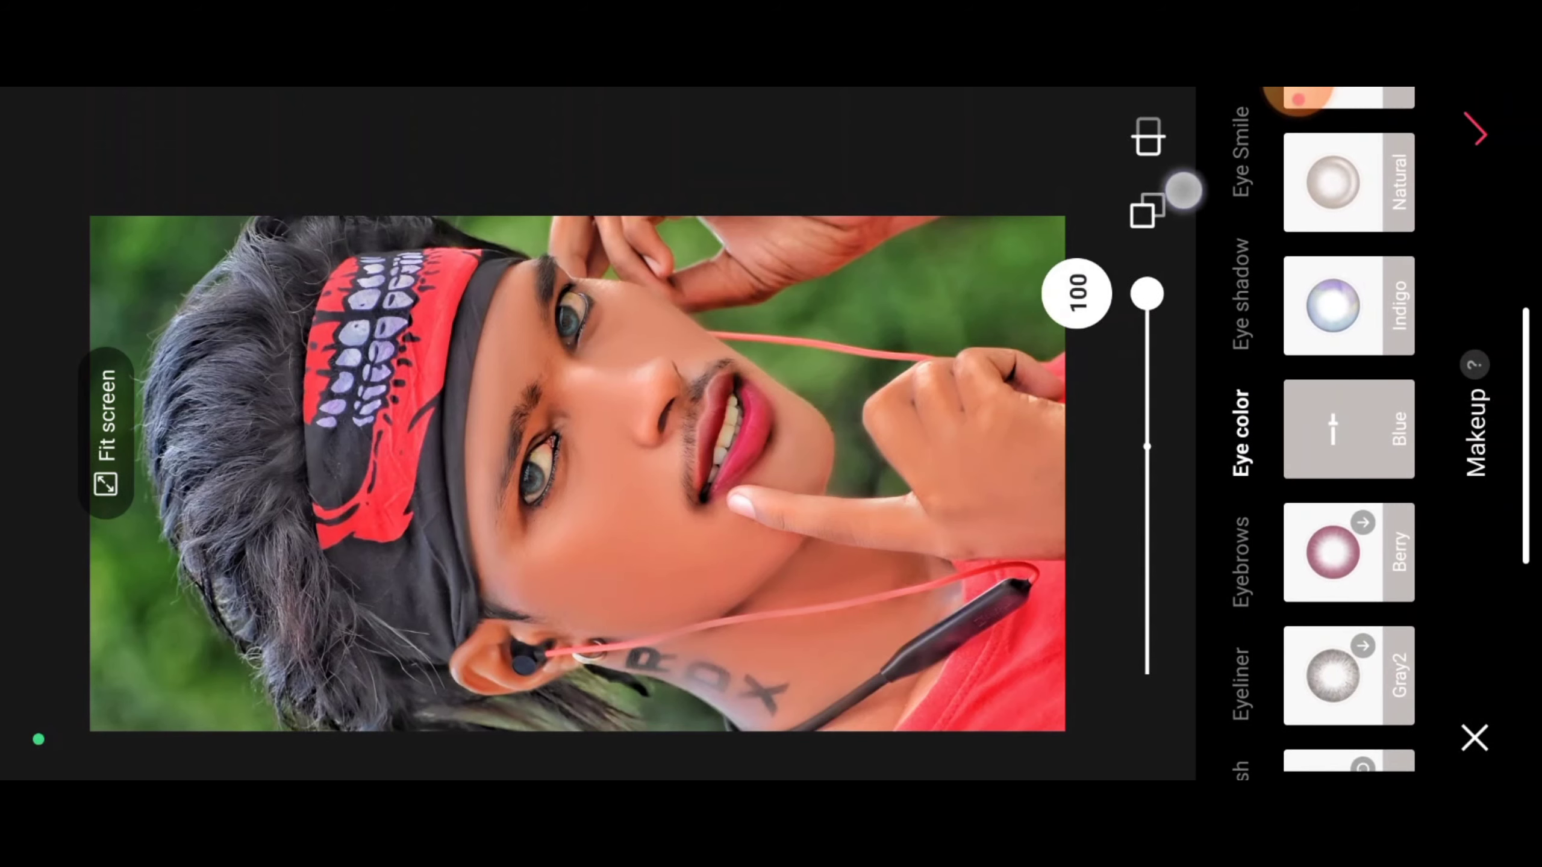
click(1493, 115)
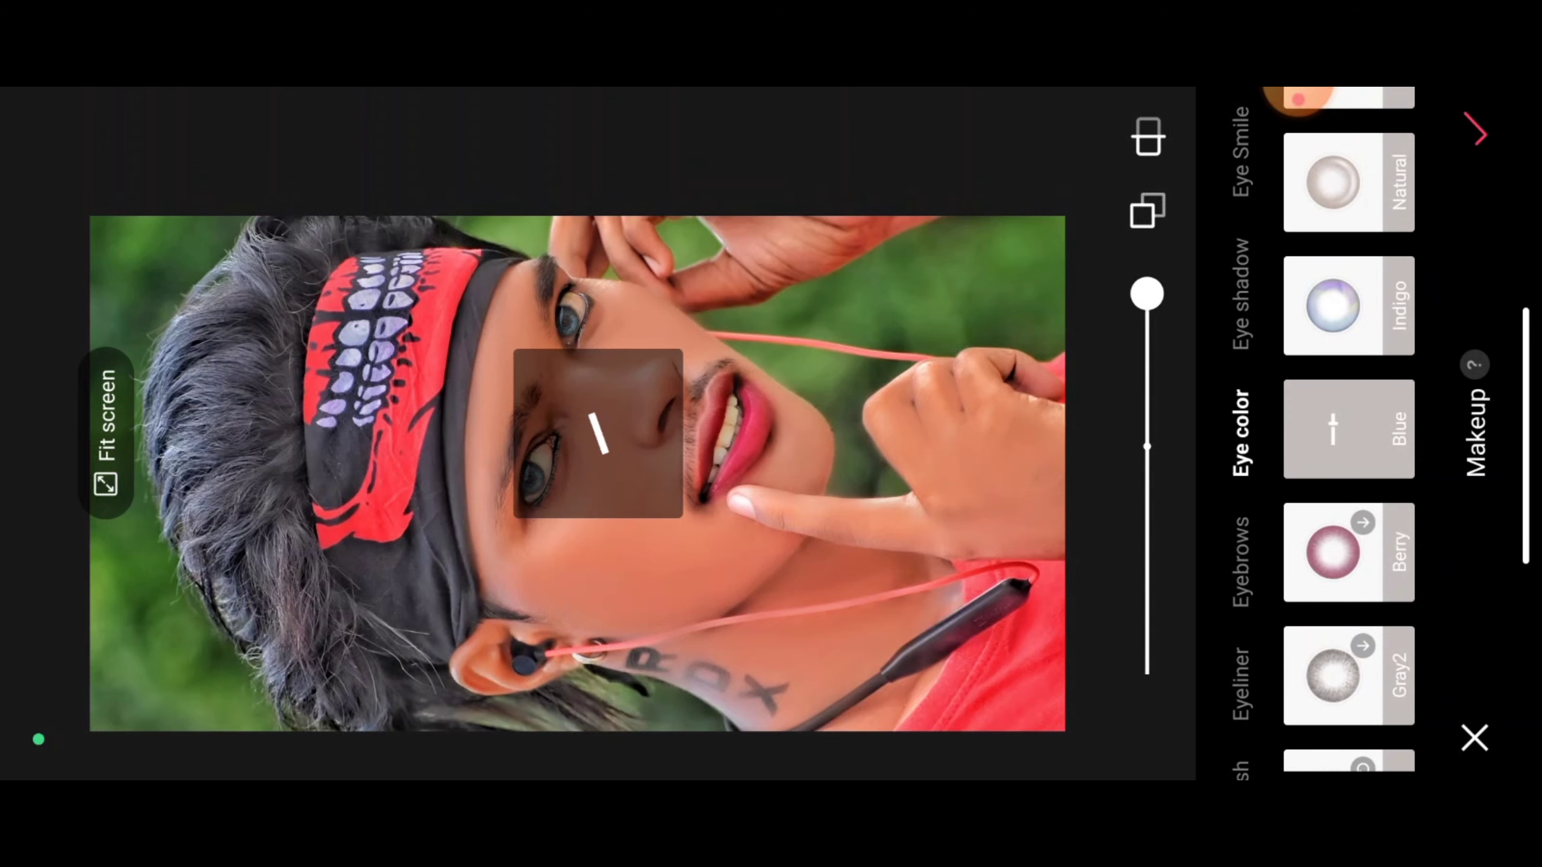
click(1008, 128)
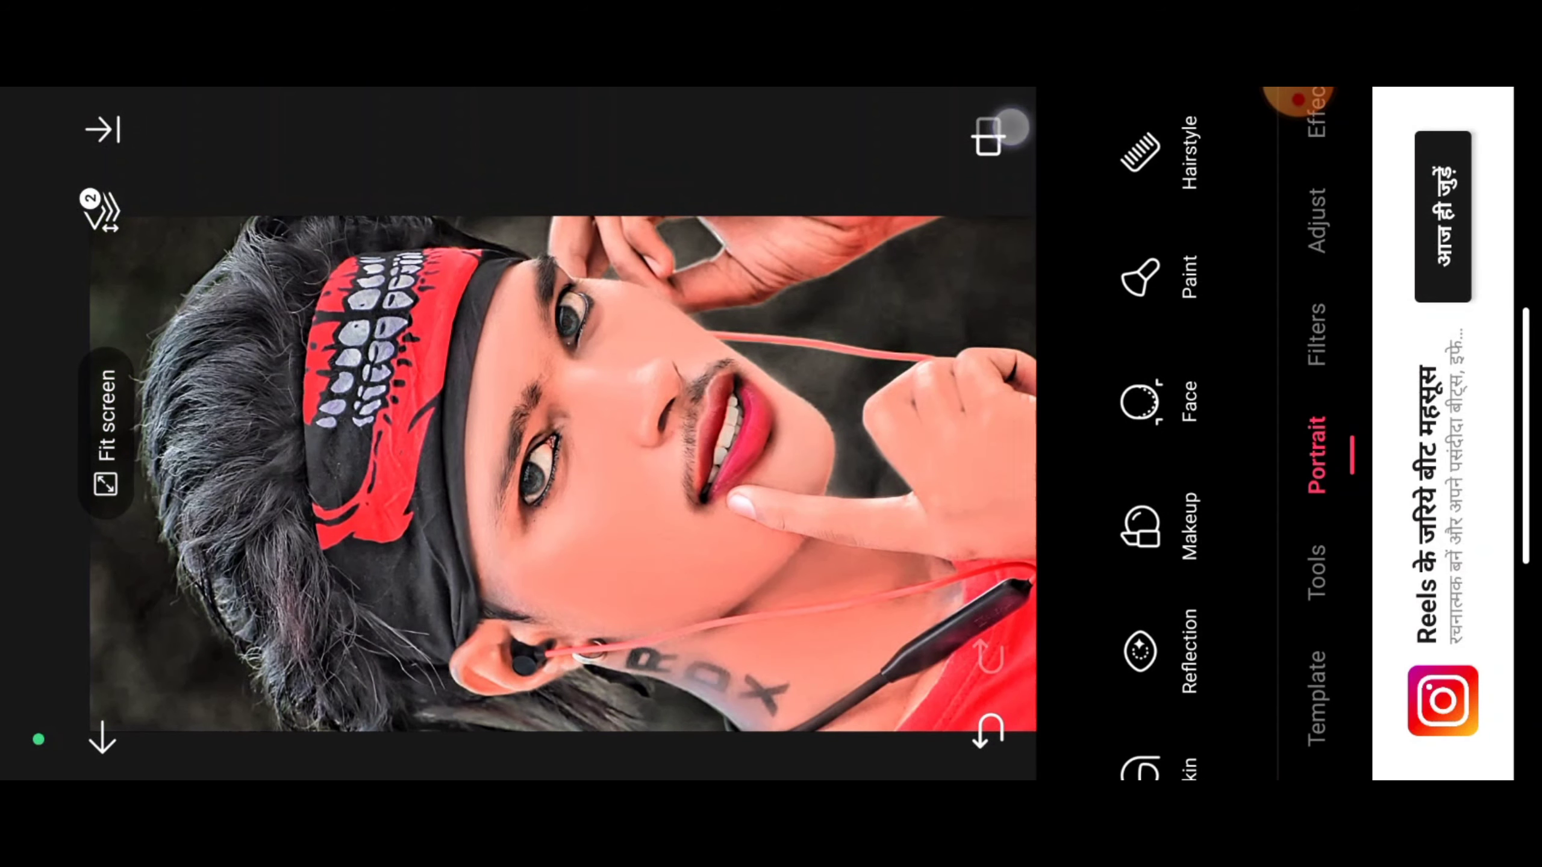
- Recheck the Blue eye colour in Makeup and close it, keeping the change
click(1153, 406)
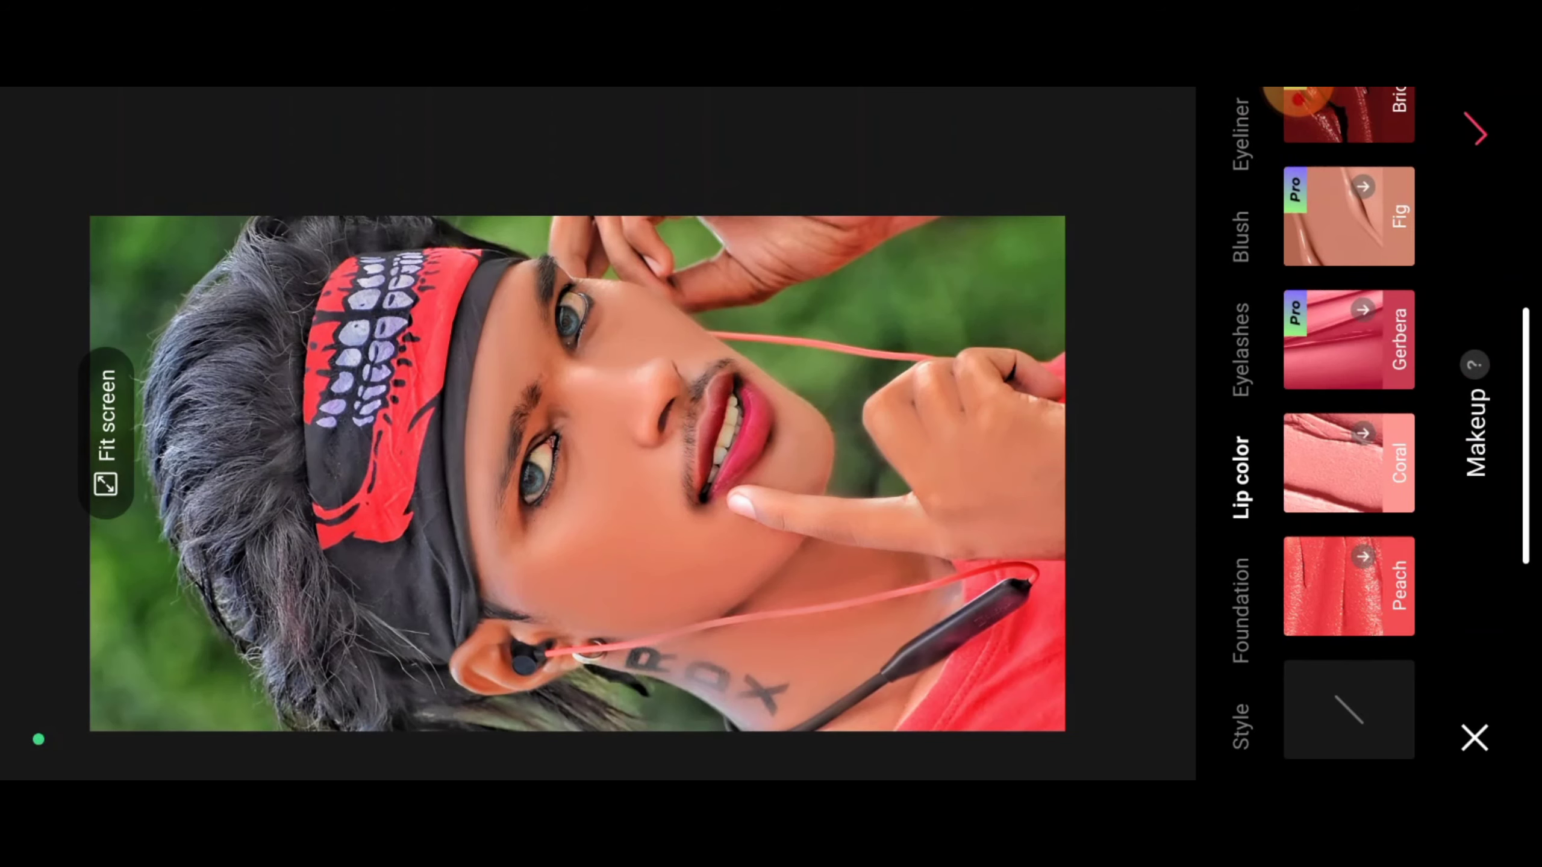
click(1241, 316)
click(1349, 504)
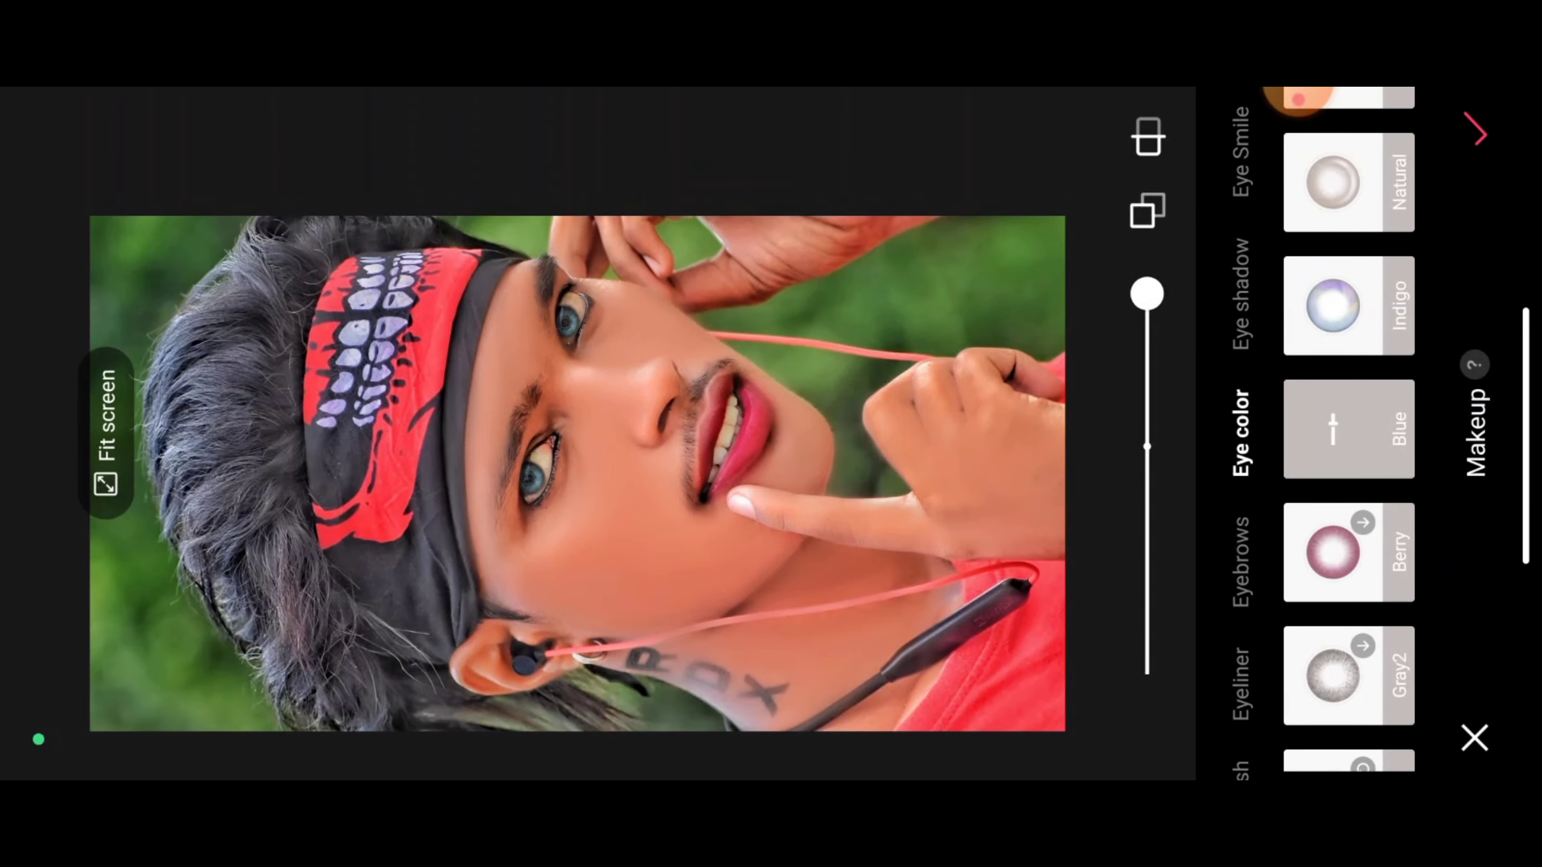
click(1478, 132)
click(988, 134)
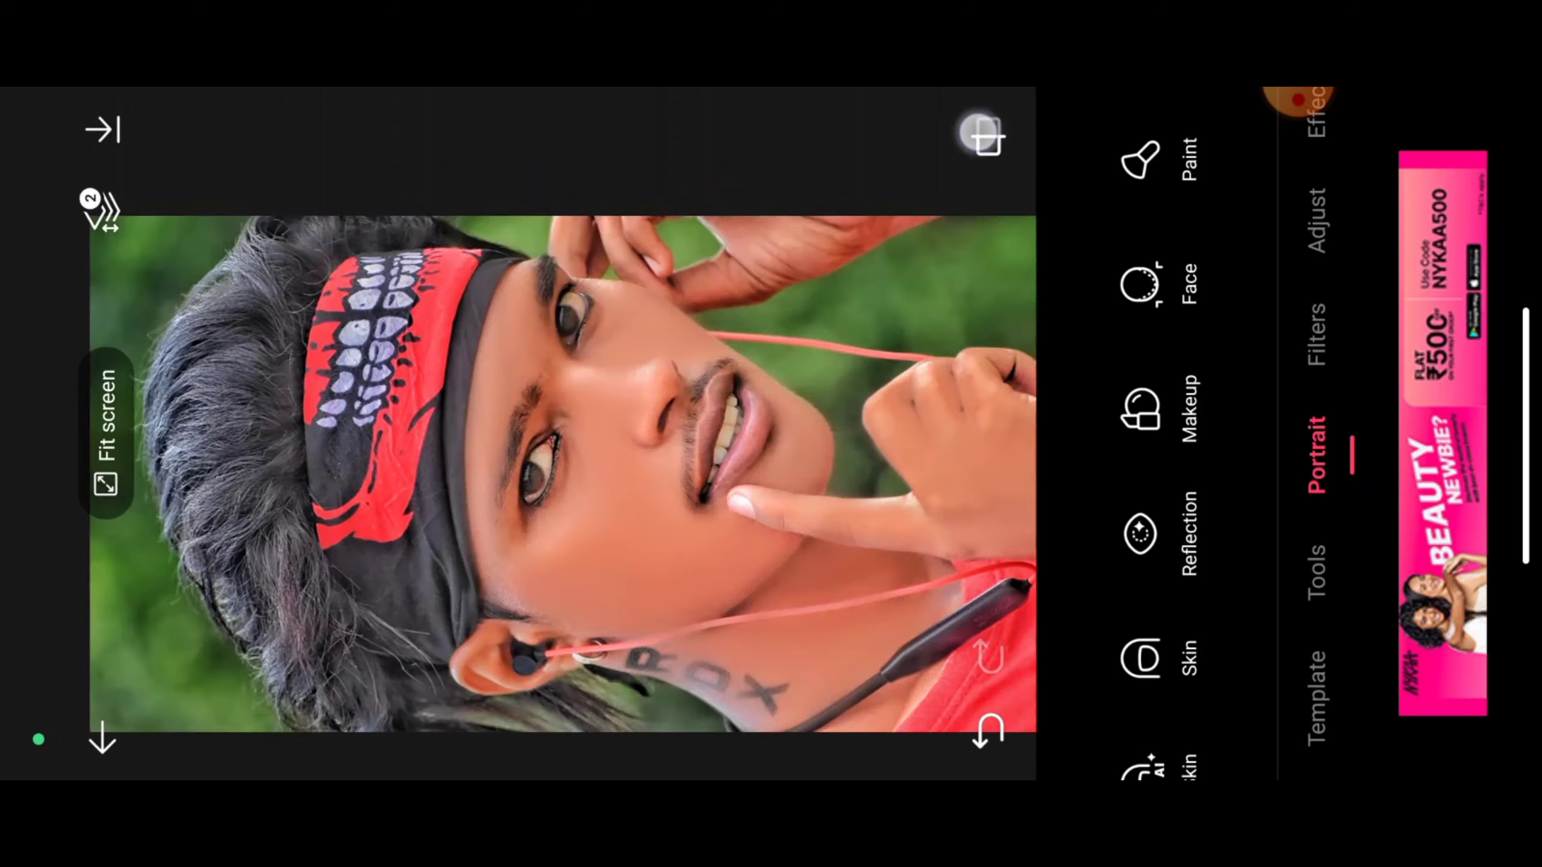
- Set the face's Skin Tone to 68, shift it cooler, and apply
drag(1141, 426, 1141, 352)
click(1165, 589)
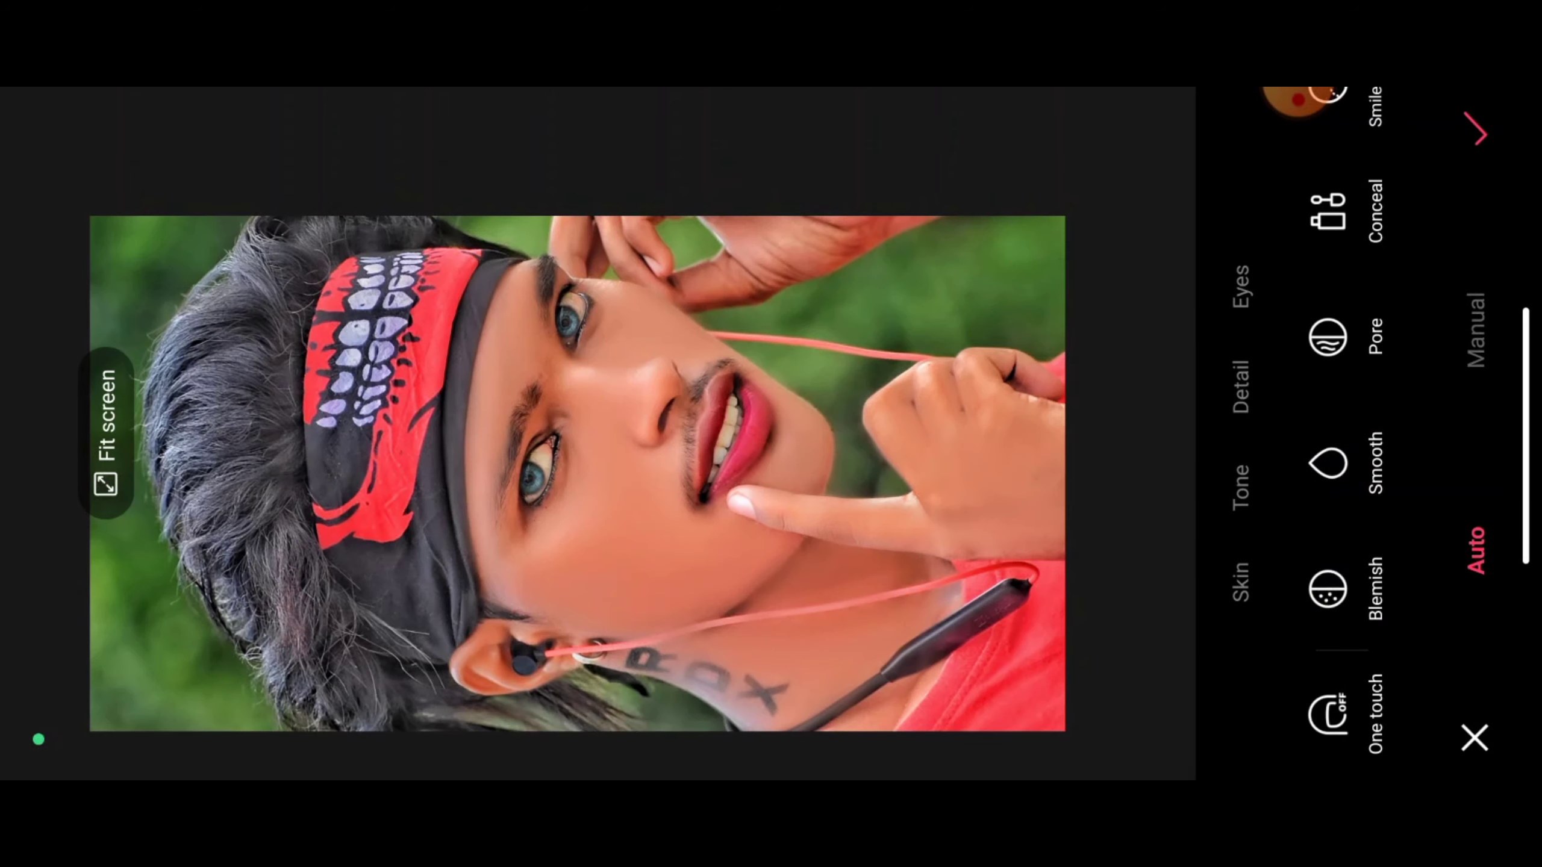
click(1239, 488)
drag(1139, 434, 1140, 306)
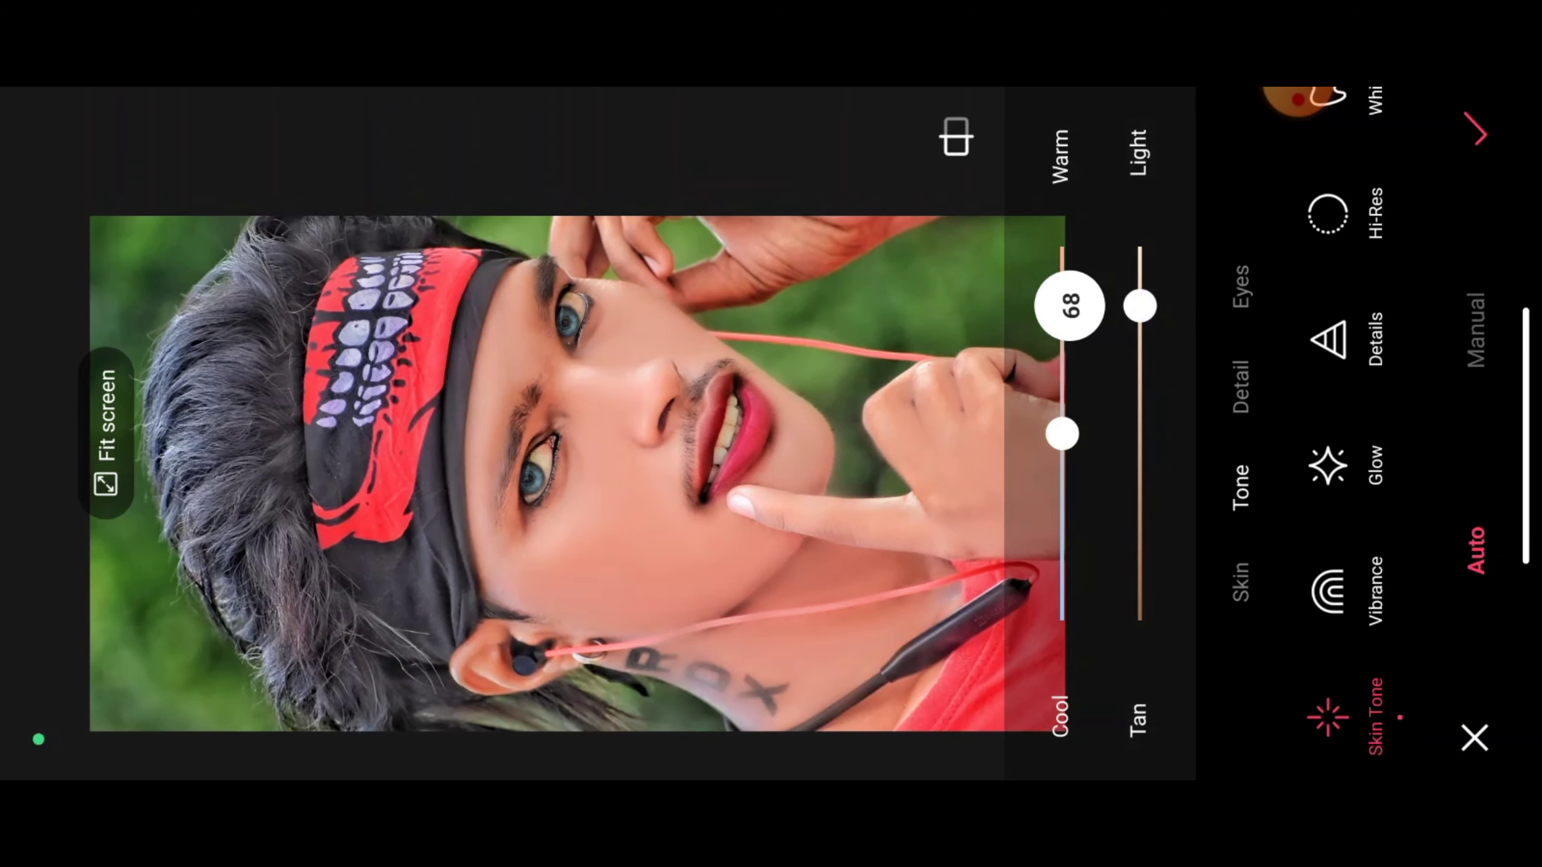
drag(1062, 434, 1061, 530)
click(1478, 132)
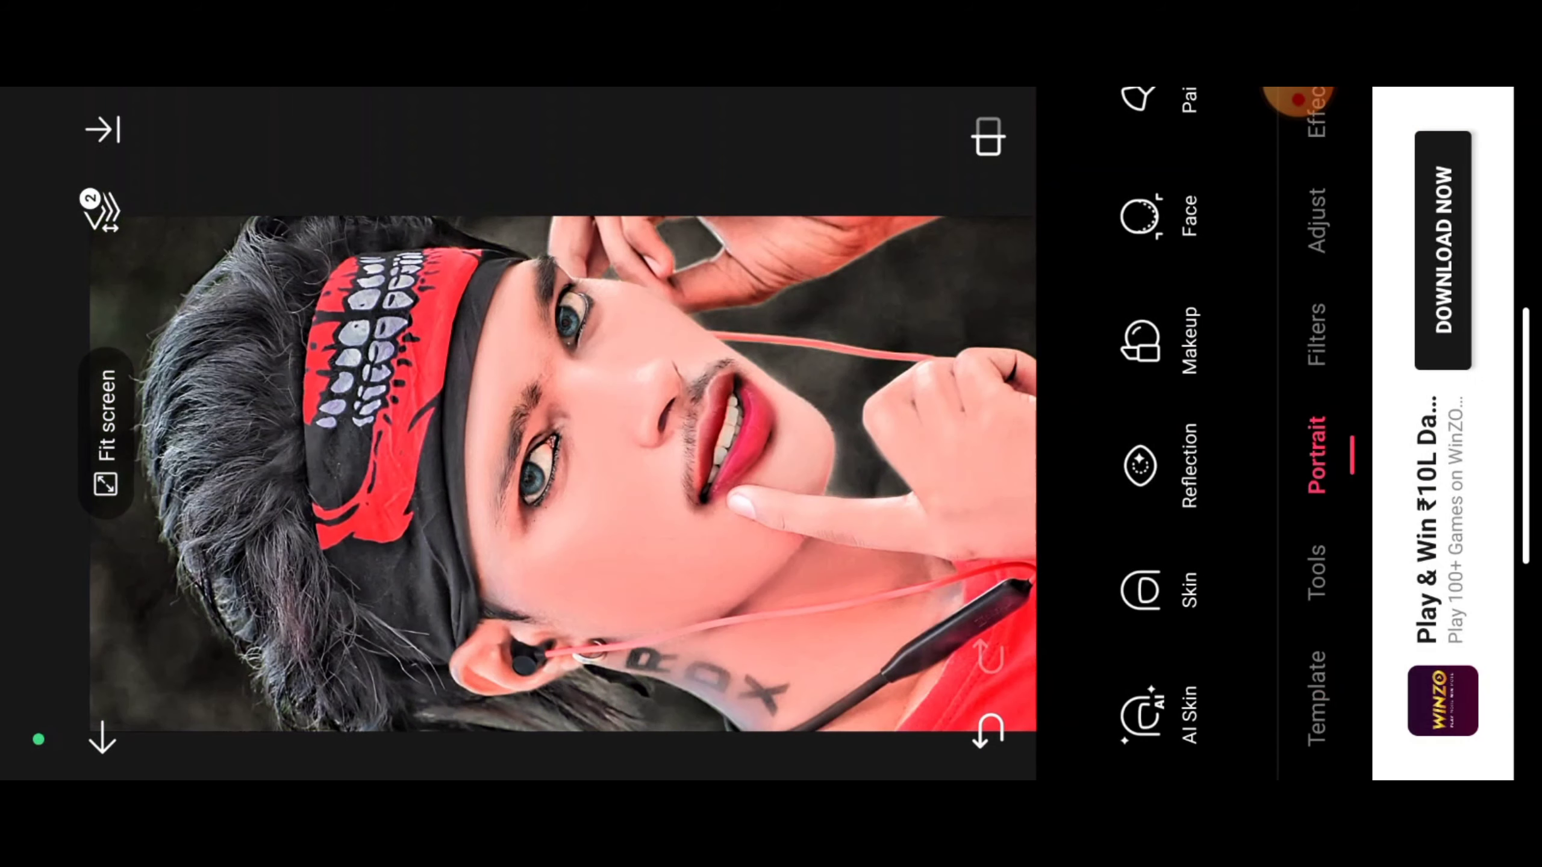
click(987, 137)
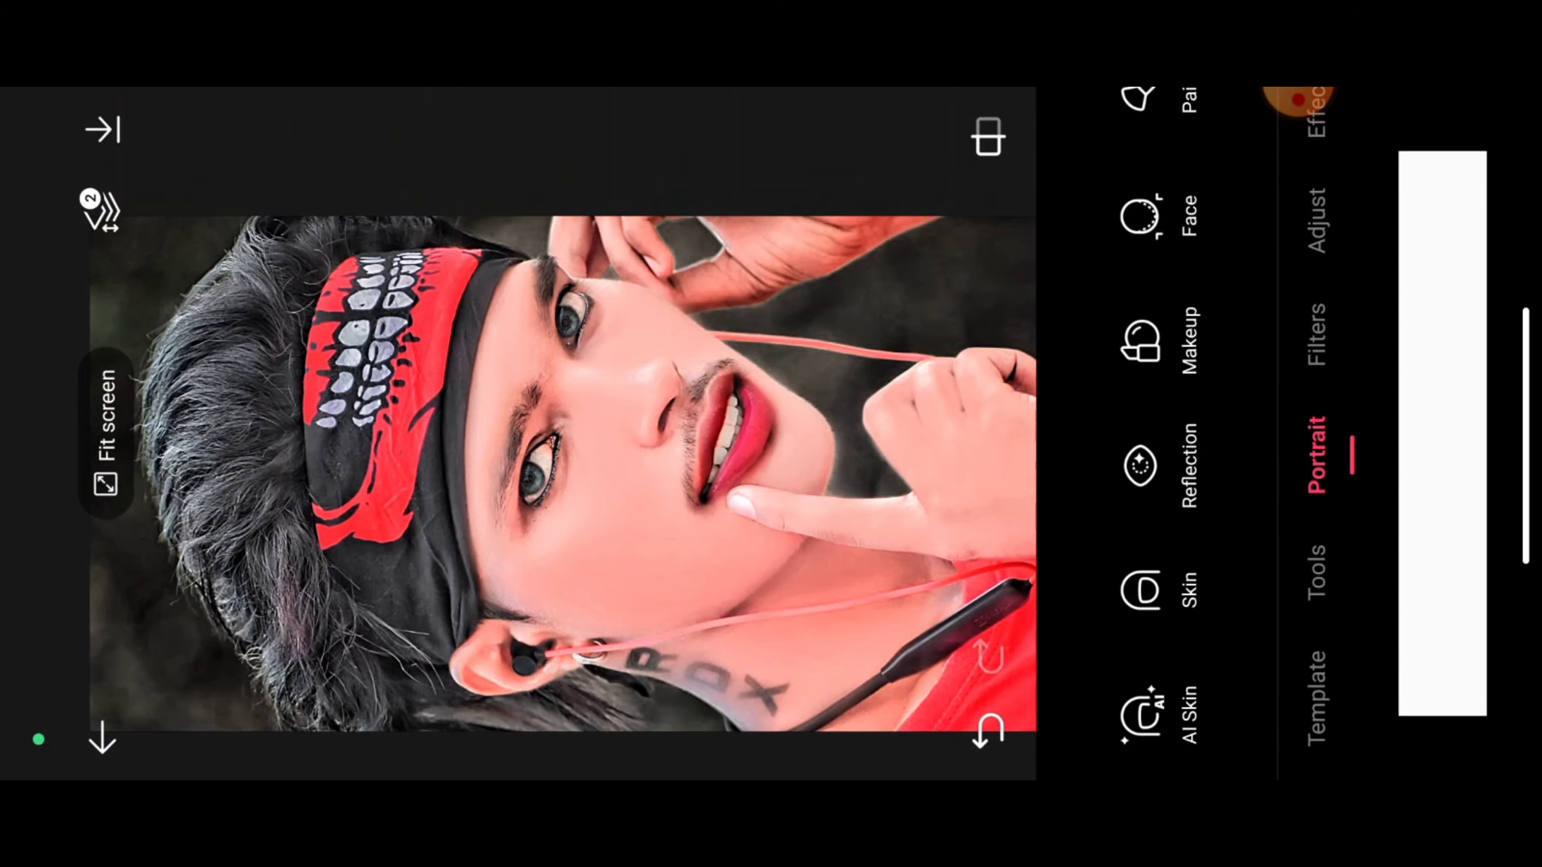
click(1296, 100)
click(1360, 226)
click(1408, 350)
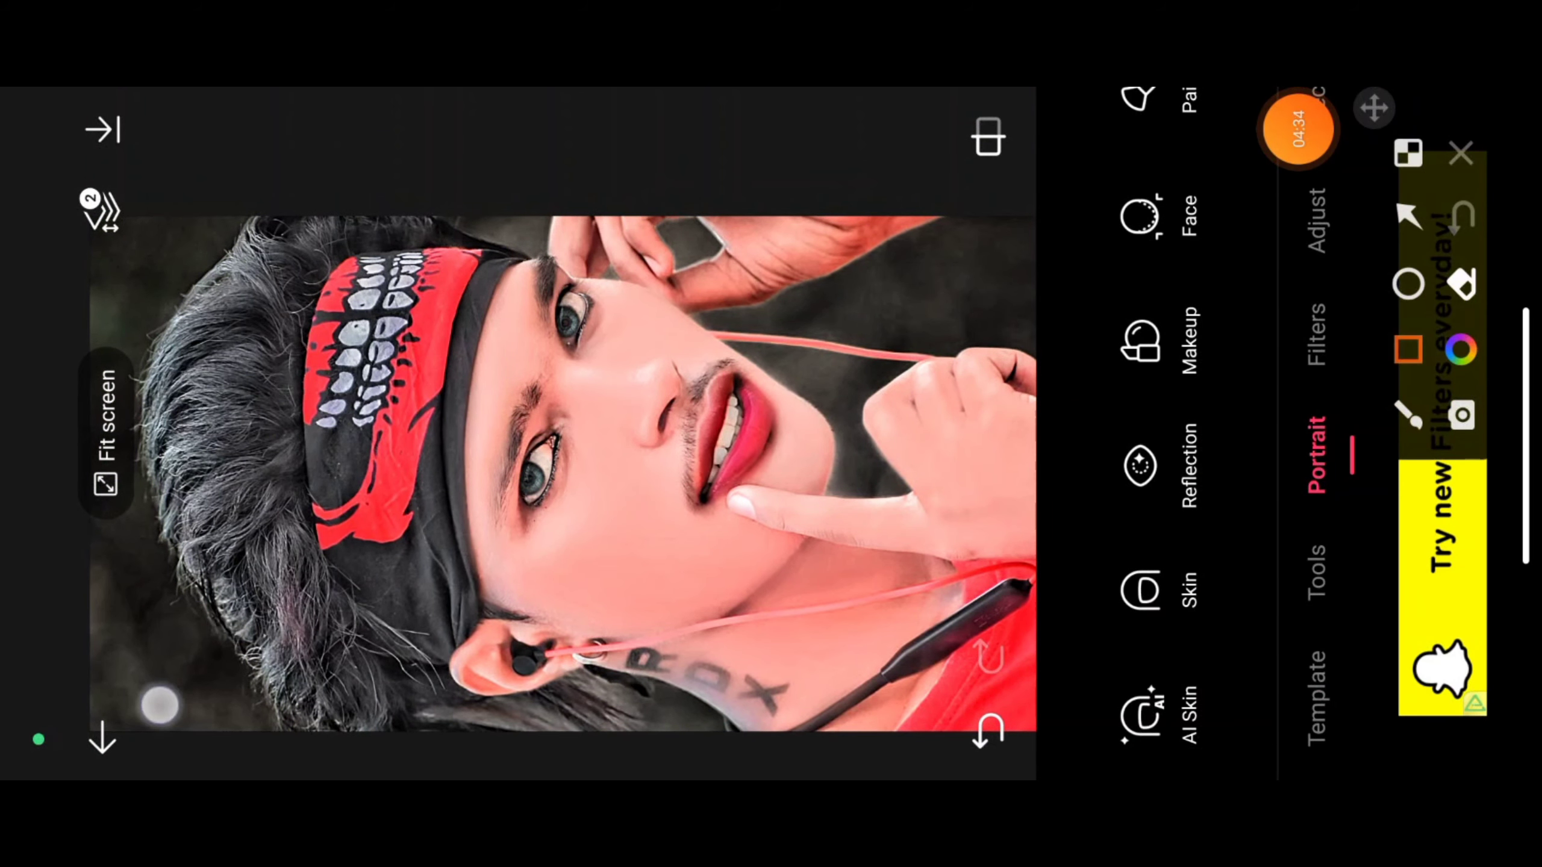
mouse_move(161, 705)
mouse_down()
mouse_move(780, 254)
mouse_move(1073, 106)
mouse_up()
drag(729, 601, 610, 543)
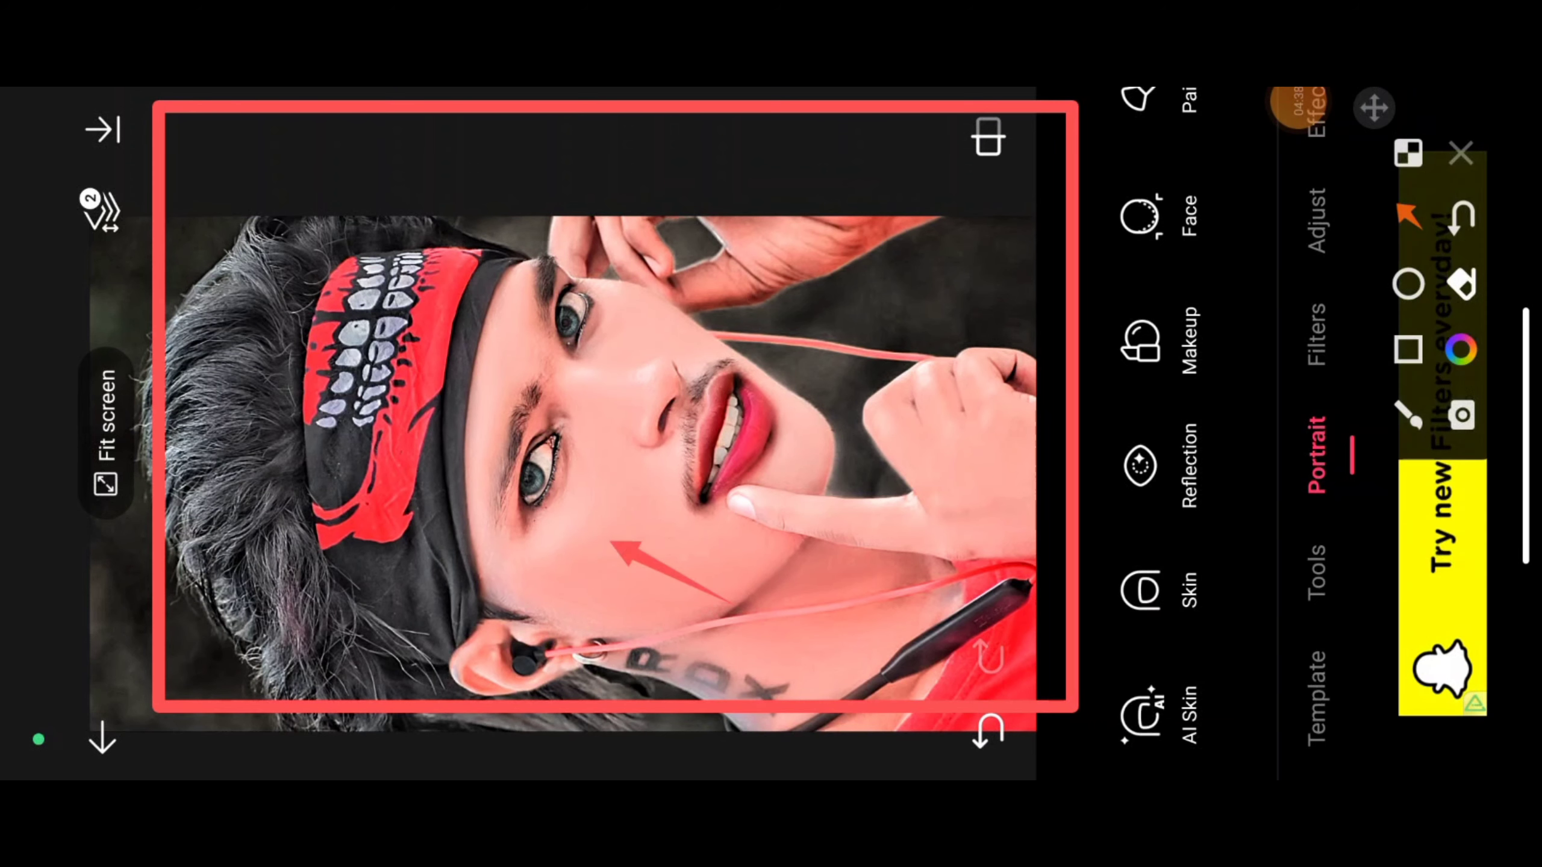
drag(651, 465, 574, 492)
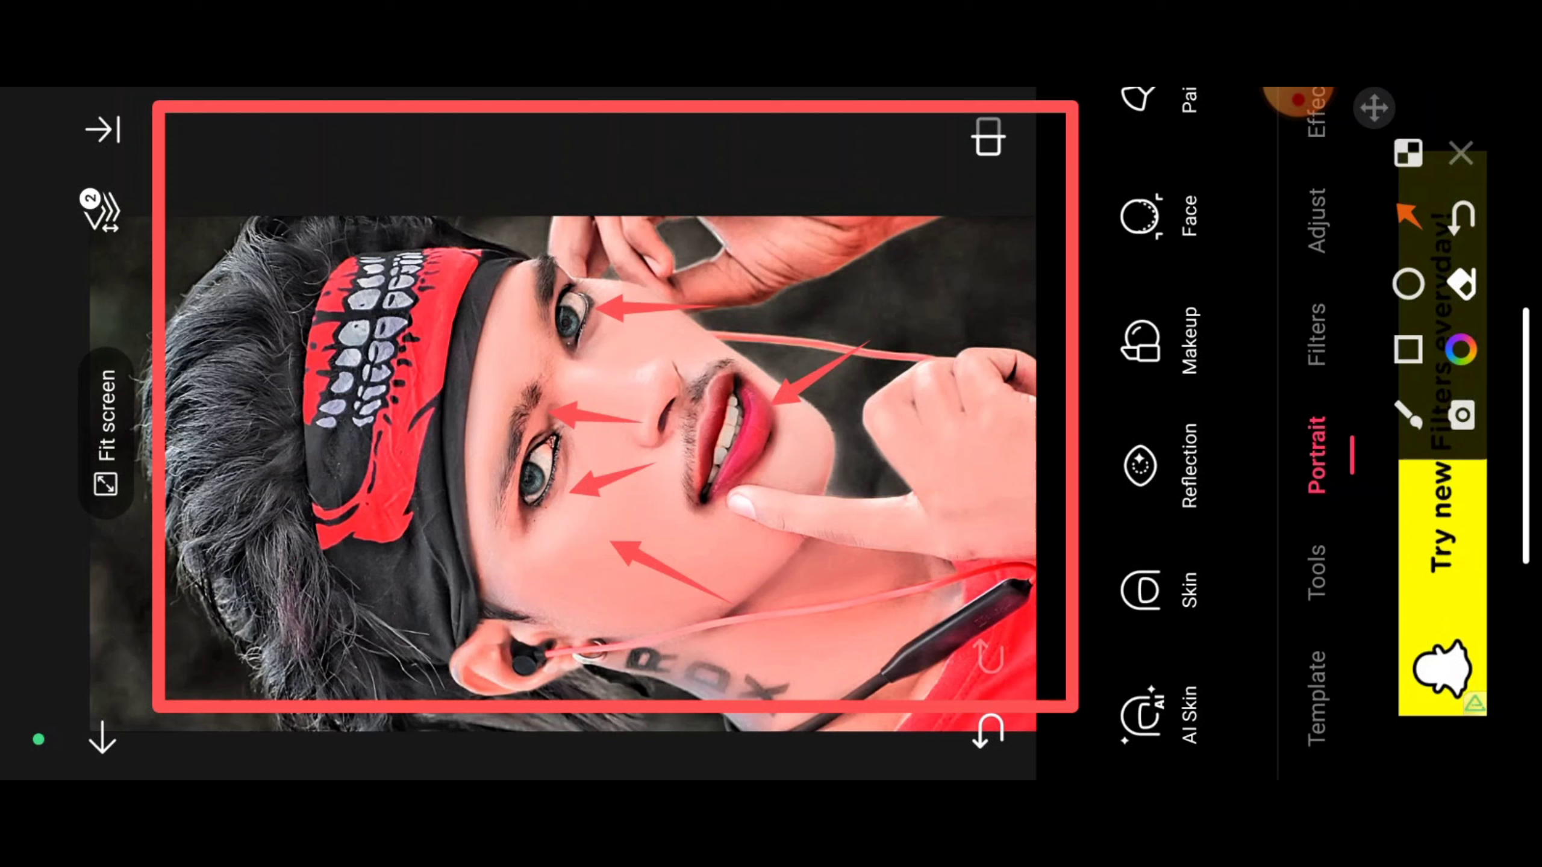
click(1460, 153)
click(1298, 129)
click(1360, 228)
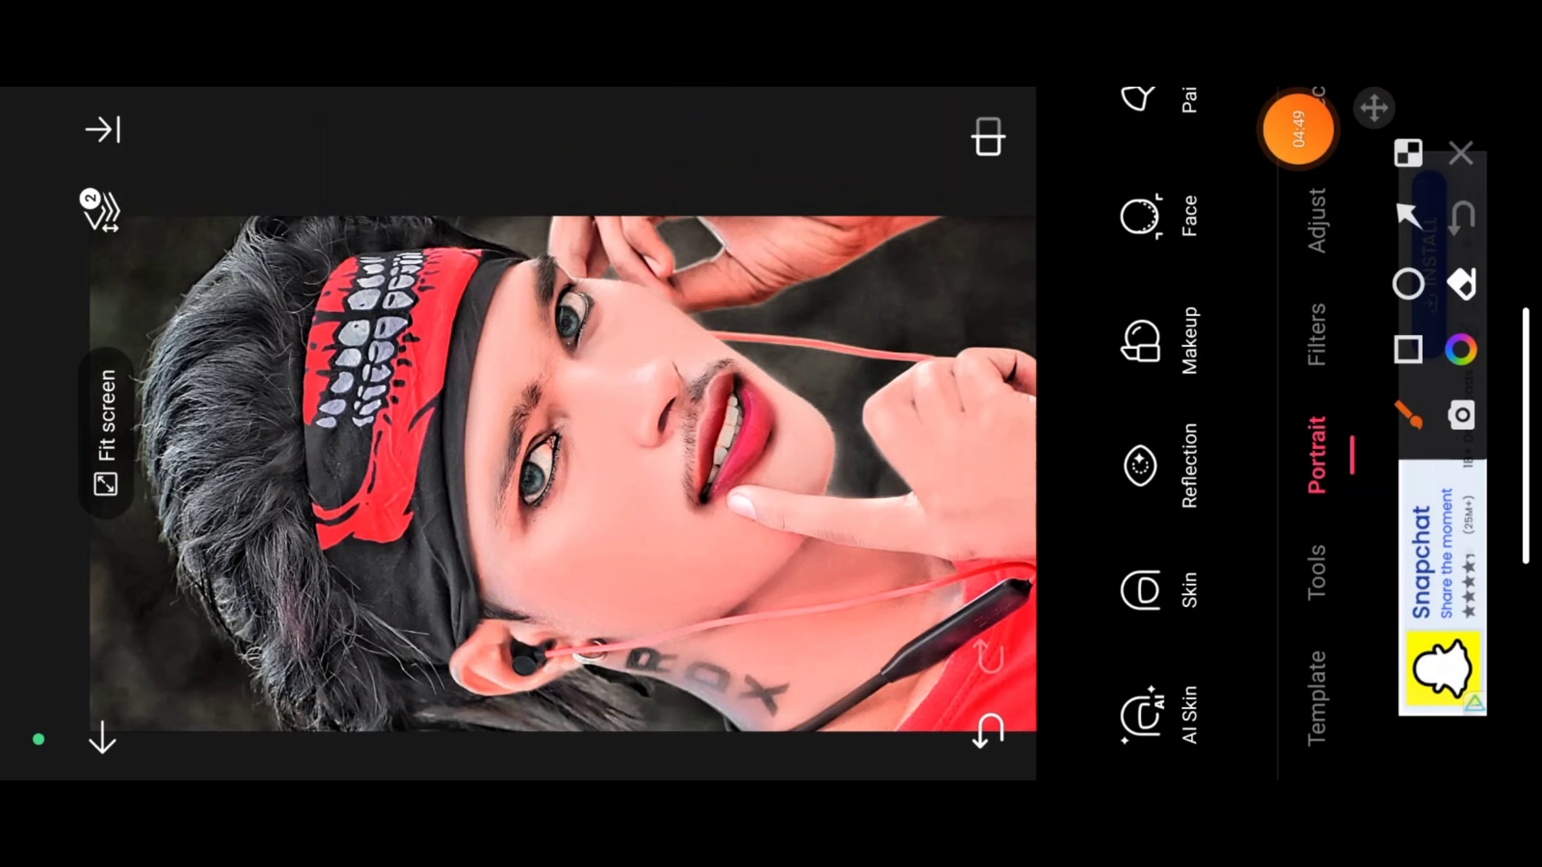
drag(316, 258, 156, 165)
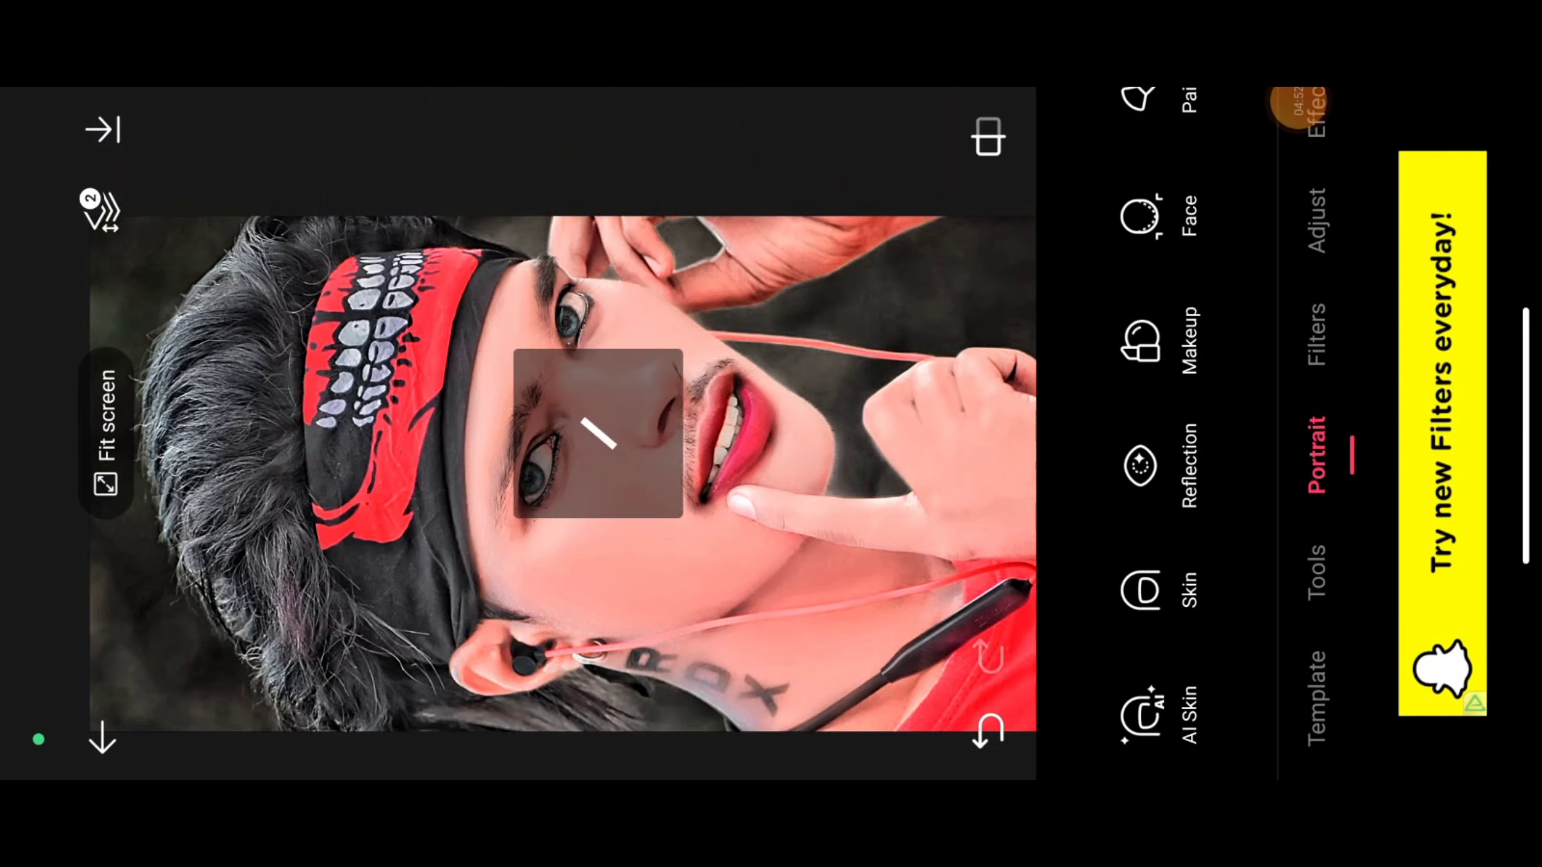